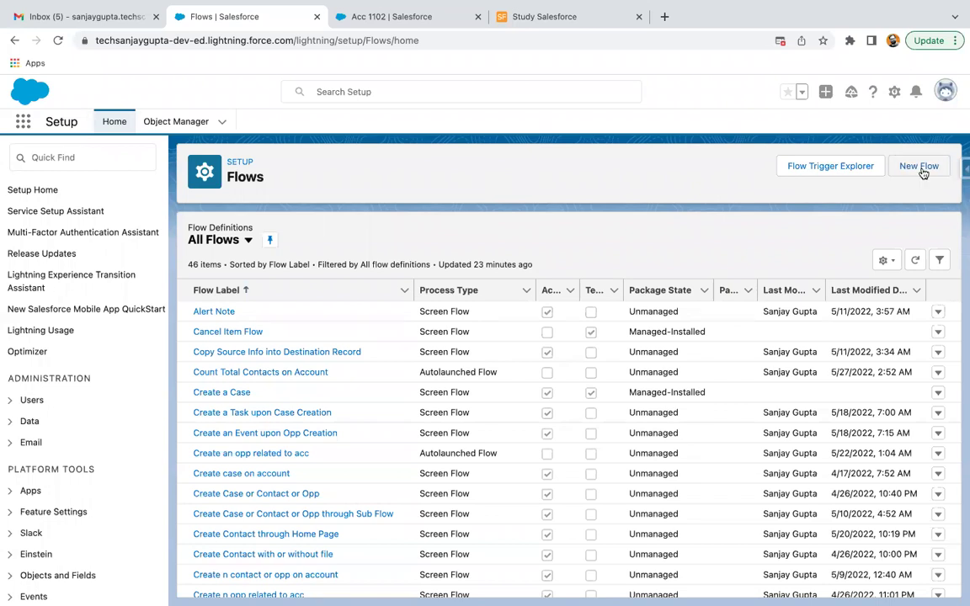
# Create a new record-triggered flow
pyautogui.click(920, 168)
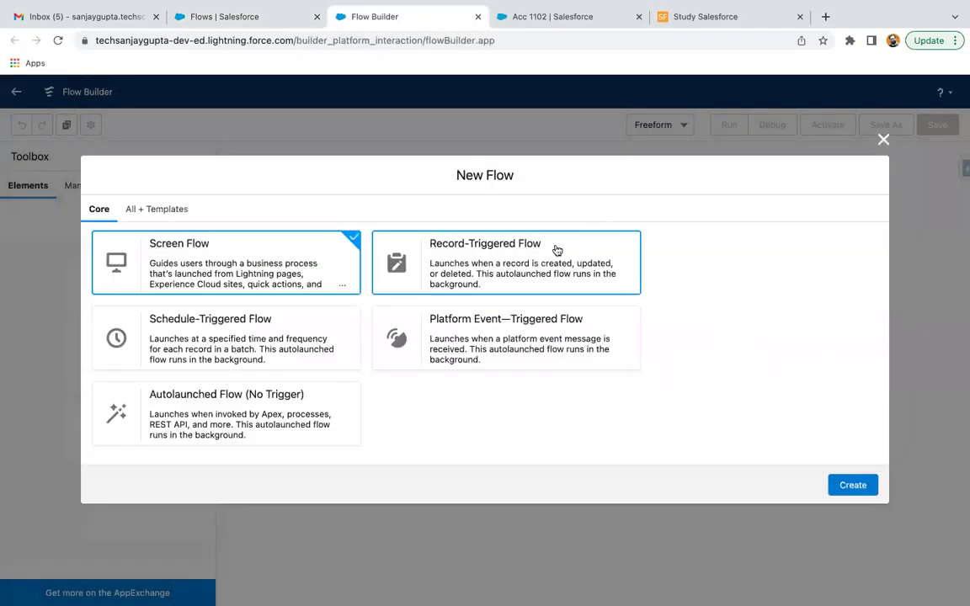
pyautogui.click(557, 249)
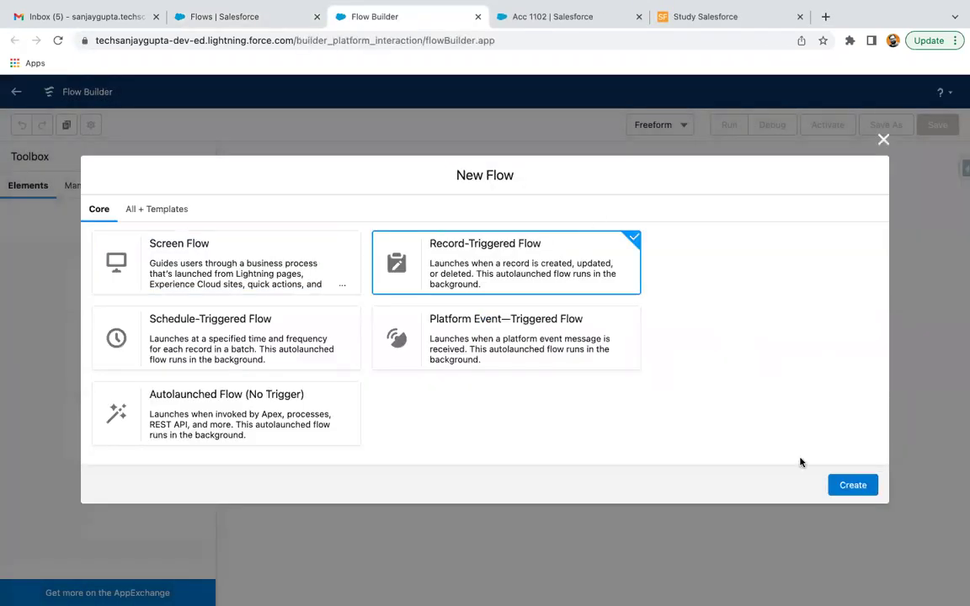
pyautogui.click(855, 487)
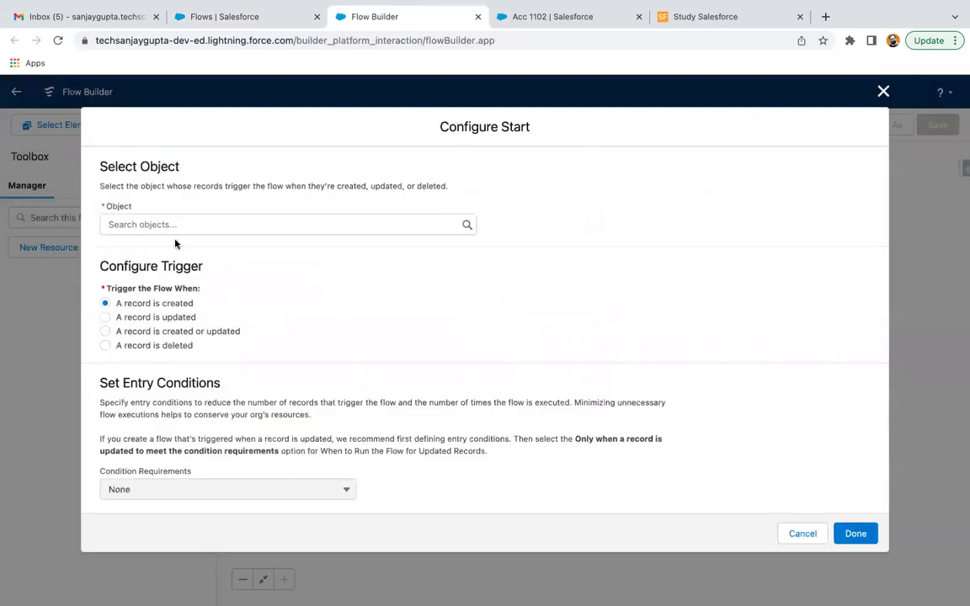
# Set the flow's object to Account and trigger it when a record is created or updated
pyautogui.click(181, 224)
pyautogui.write('account')
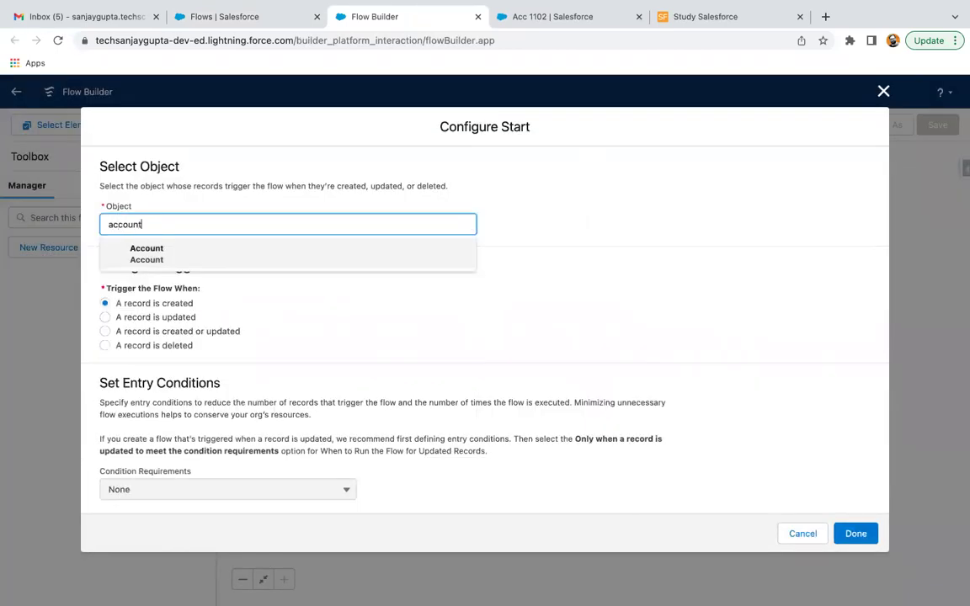
pyautogui.click(135, 248)
pyautogui.scroll(-3, 333, 275)
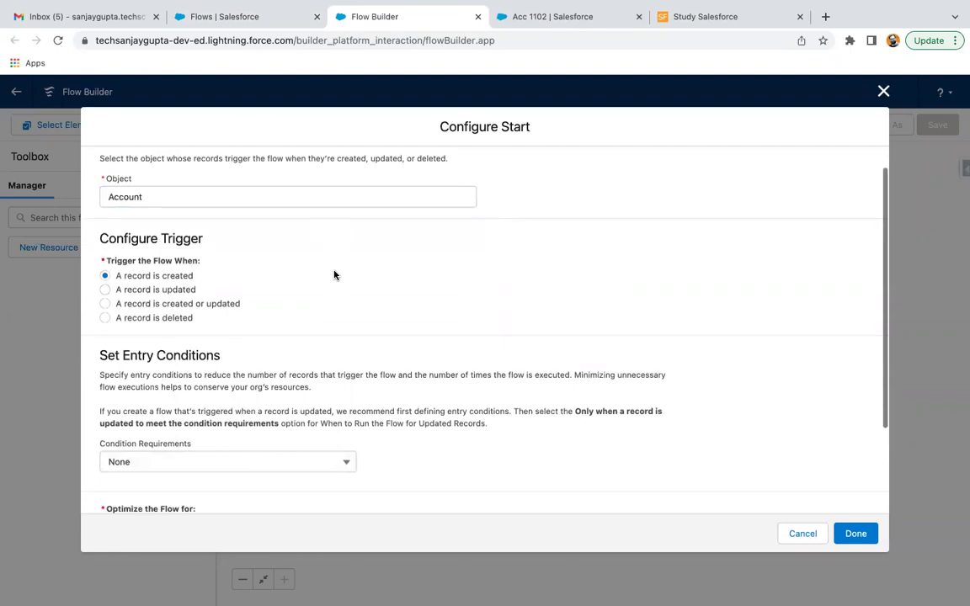
pyautogui.click(168, 260)
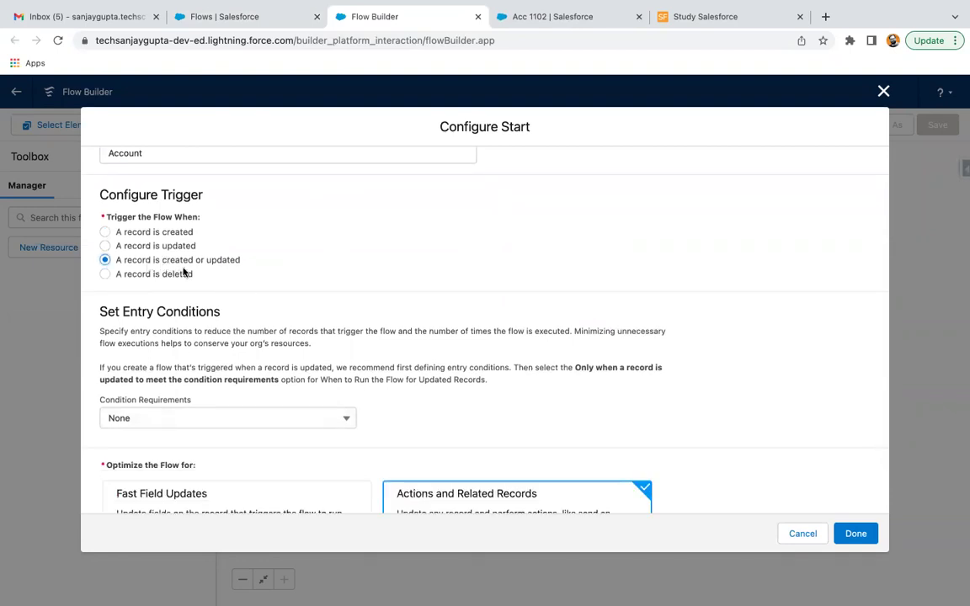
# Set the entry condition requirements to Any Condition Is Met (OR)
pyautogui.scroll(-2, 254, 299)
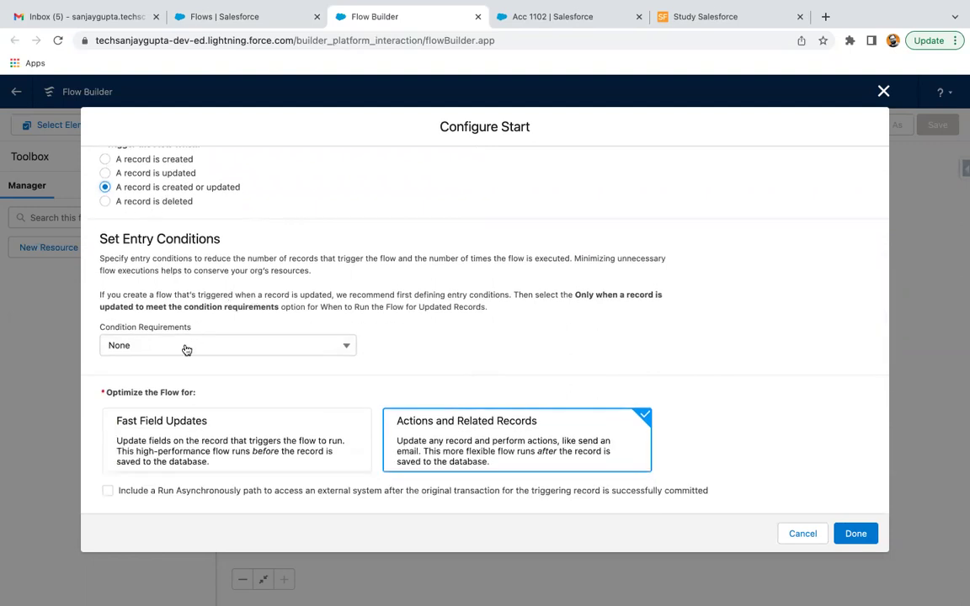
pyautogui.click(186, 346)
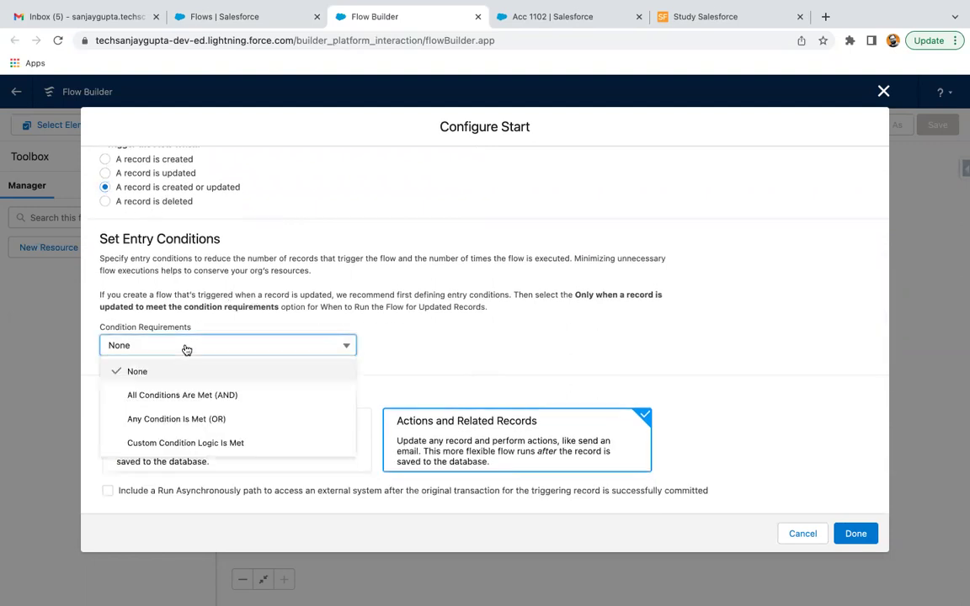
pyautogui.click(172, 419)
pyautogui.scroll(-2, 407, 340)
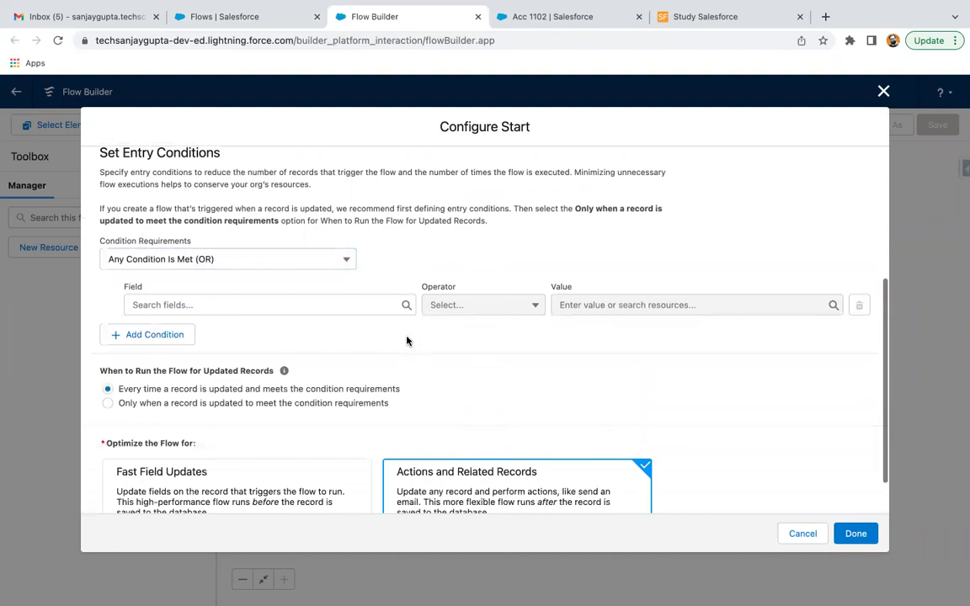
# Open the Account object's fields in Setup, search for "address" and examine the billing and shipping address field names
pyautogui.click(543, 28)
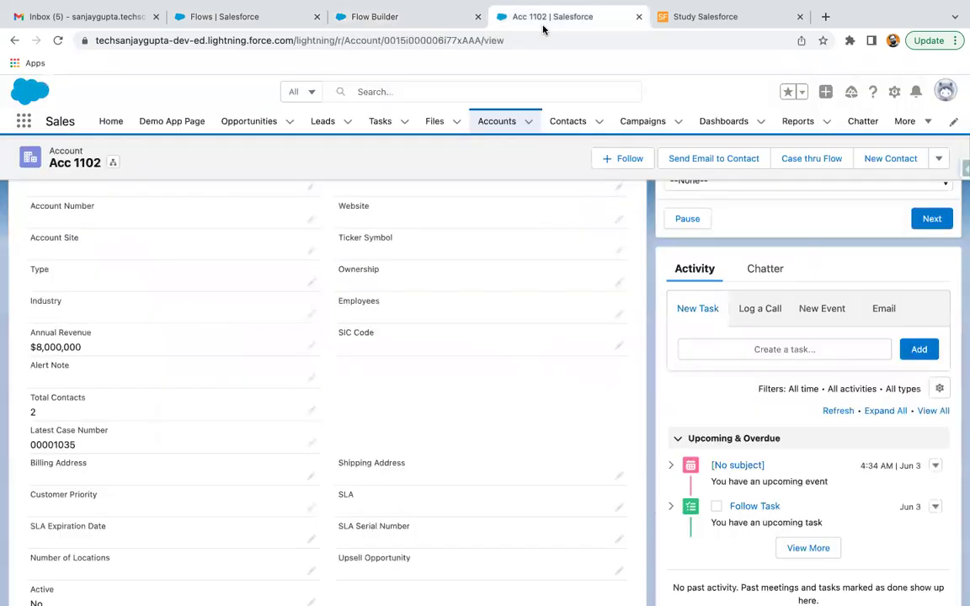
pyautogui.click(894, 91)
pyautogui.click(829, 140)
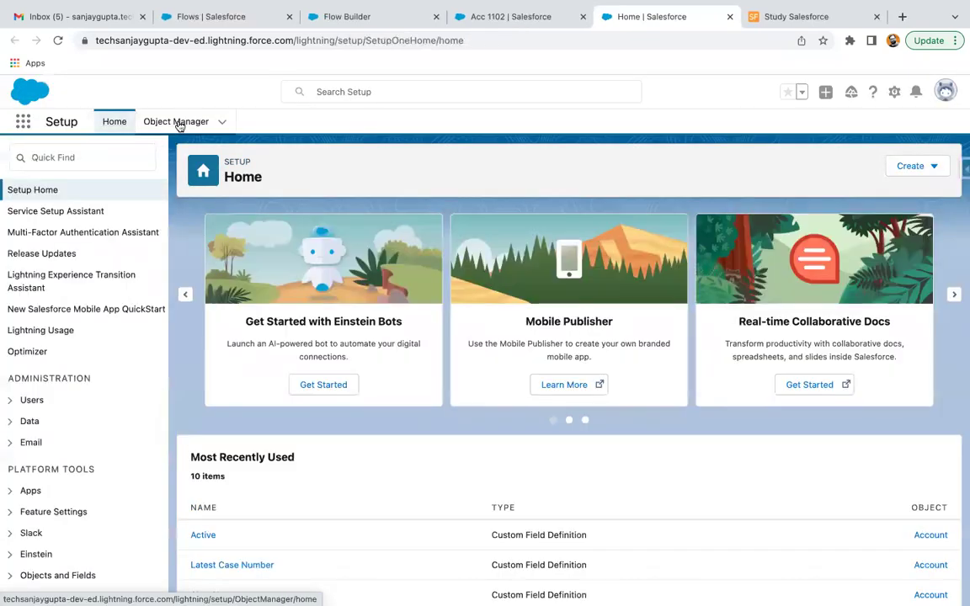
pyautogui.click(177, 122)
pyautogui.click(35, 250)
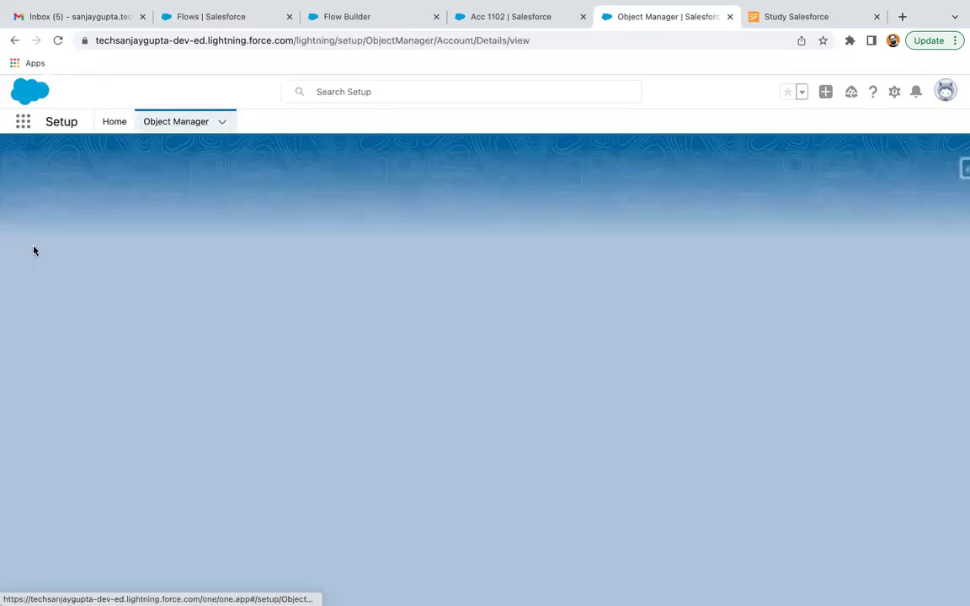
pyautogui.click(63, 254)
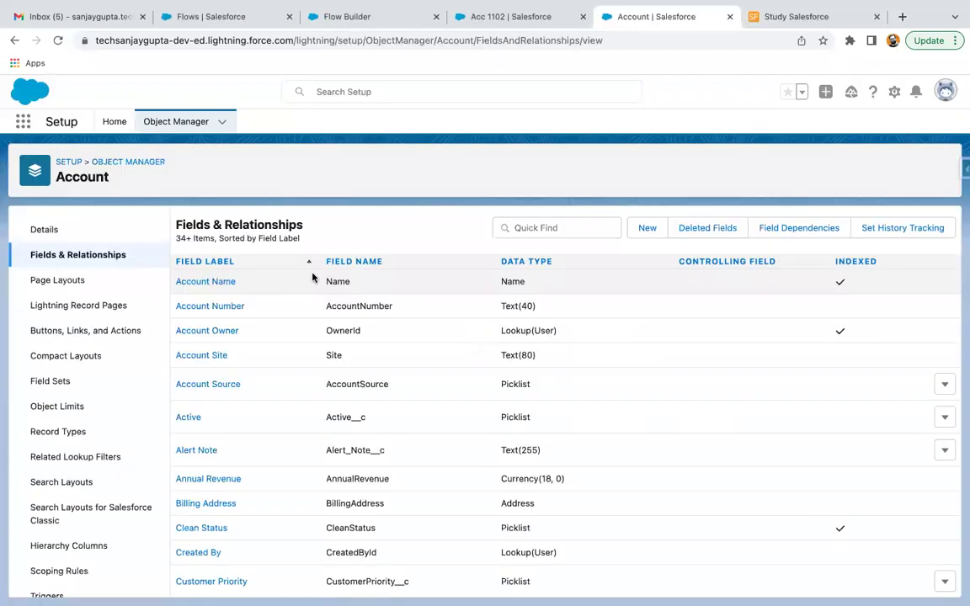
pyautogui.click(548, 228)
pyautogui.write('address')
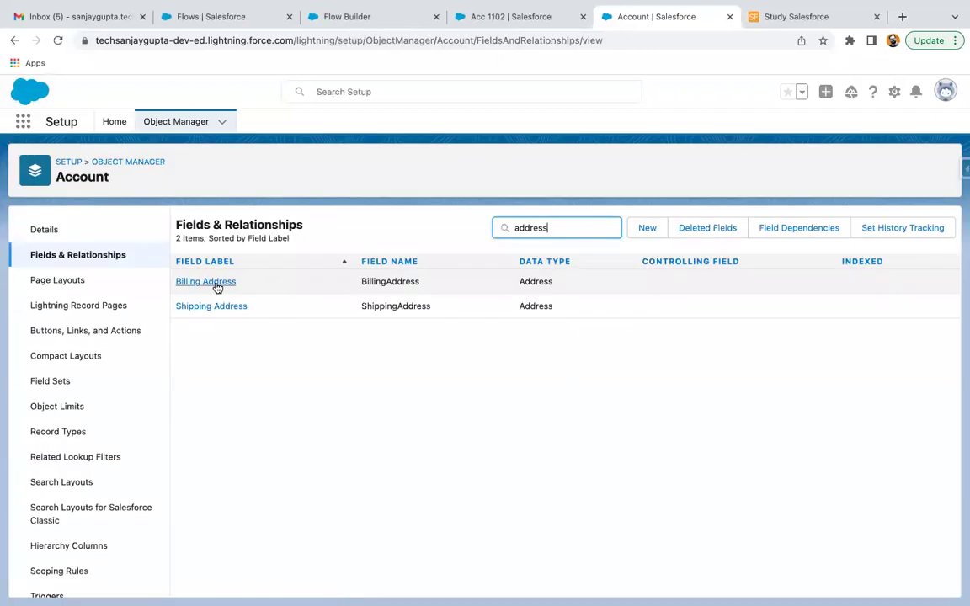
pyautogui.click(397, 282)
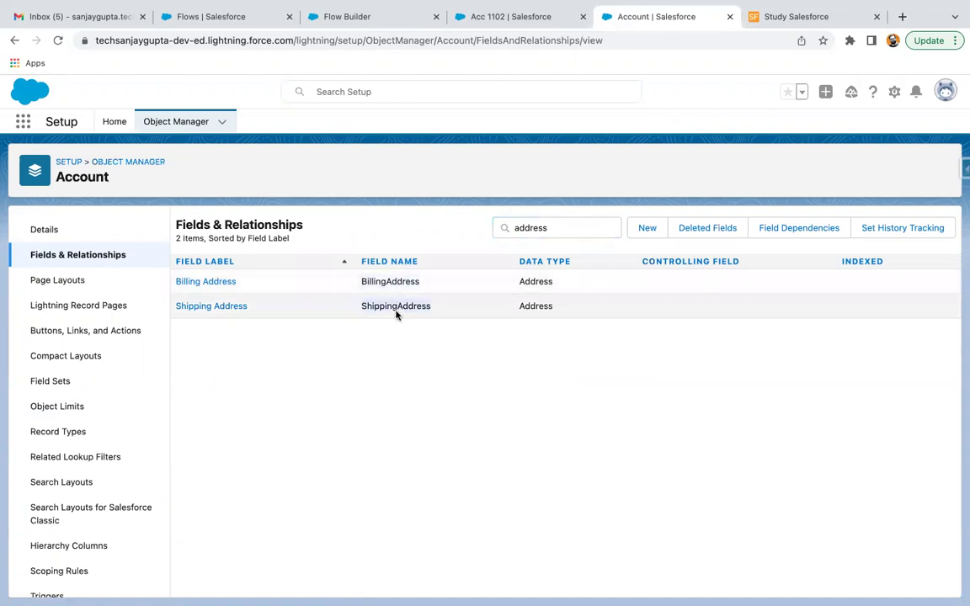
pyautogui.doubleClick(396, 307)
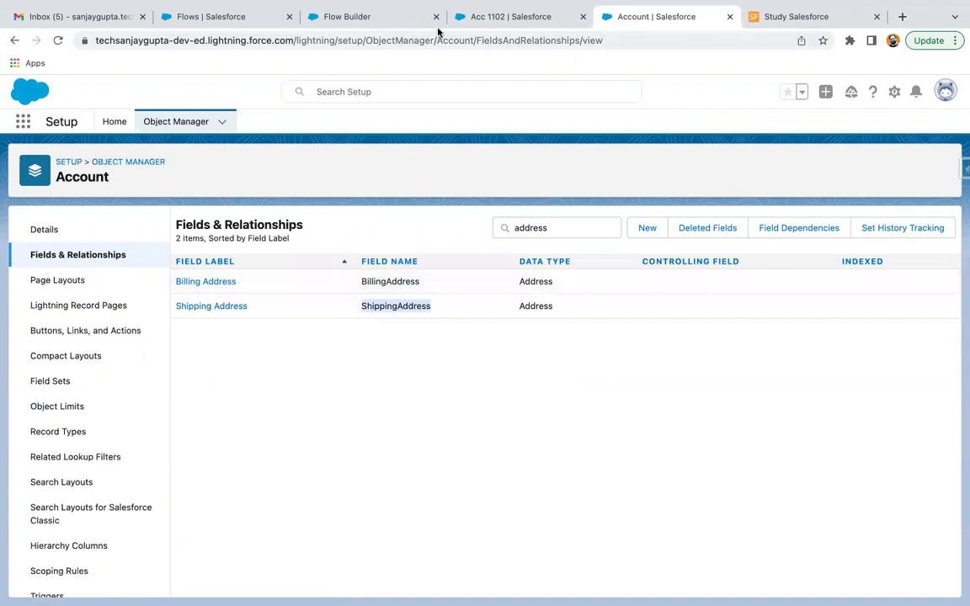
# On the Acc 1102 account record, open the address fields for editing and examine the components of the billing and shipping addresses
pyautogui.click(477, 20)
pyautogui.scroll(-2, 216, 422)
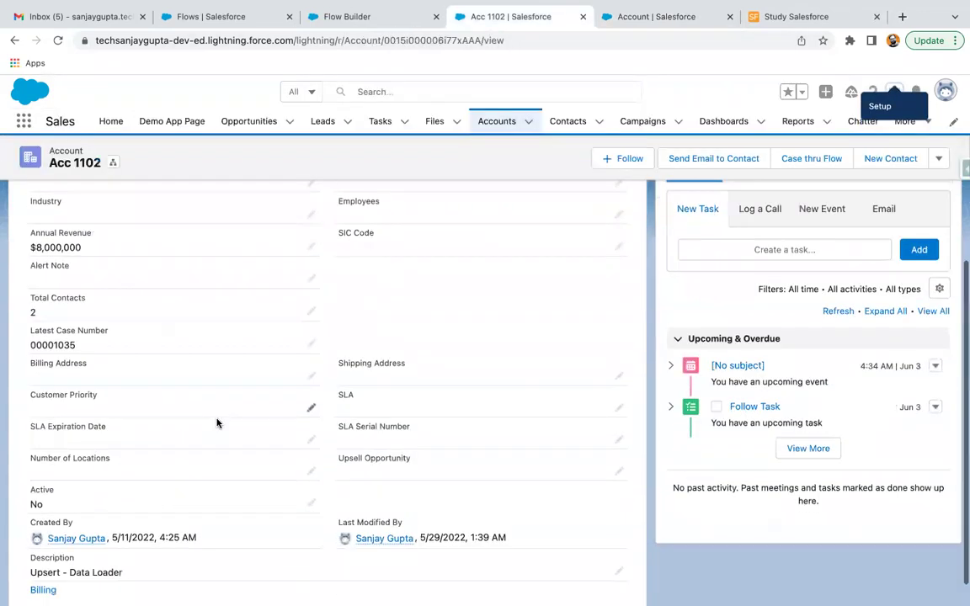
pyautogui.click(309, 342)
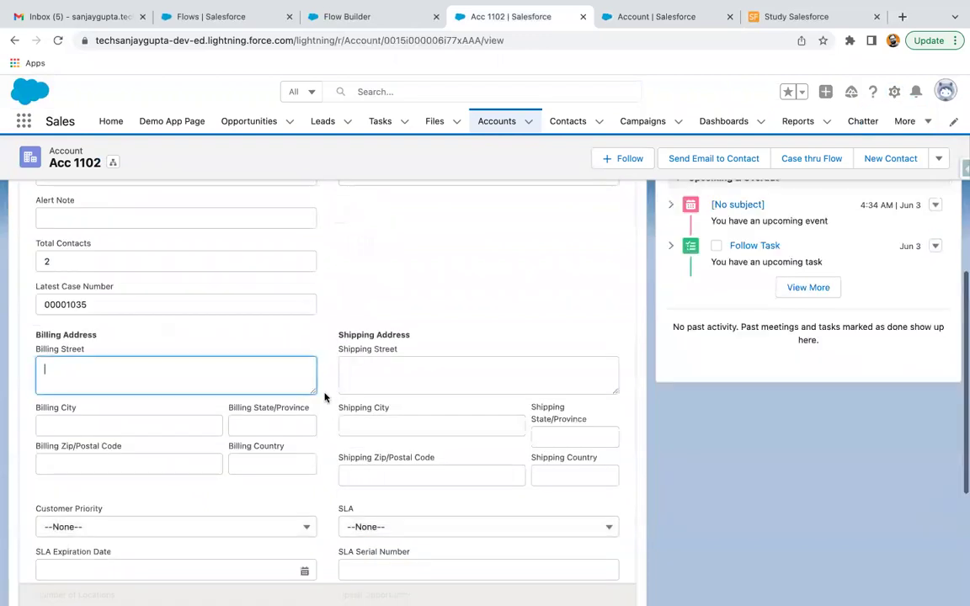
pyautogui.scroll(-3, 324, 395)
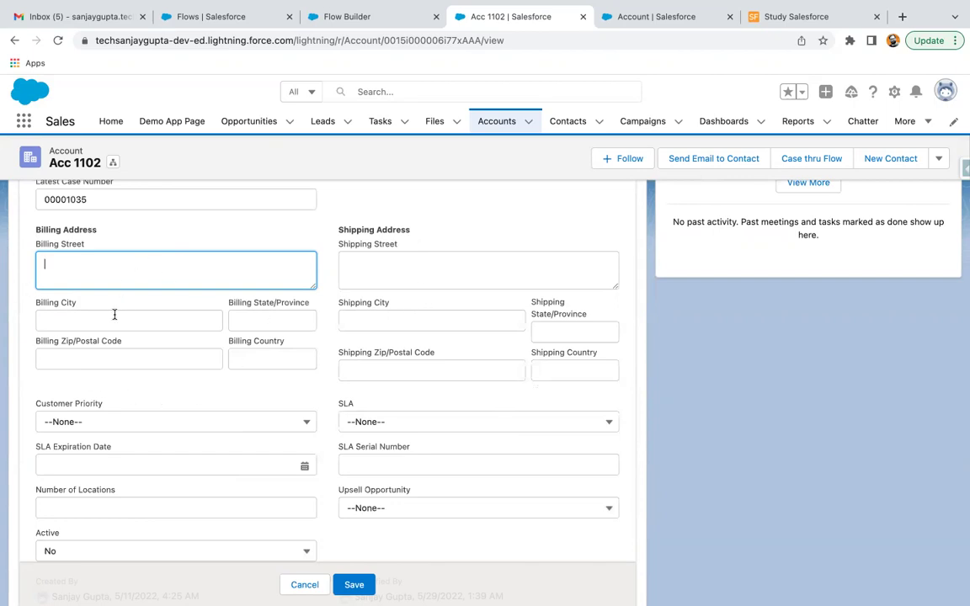
# Return to the flow's start configuration and choose BillingCity as the field of the first entry condition
pyautogui.click(379, 16)
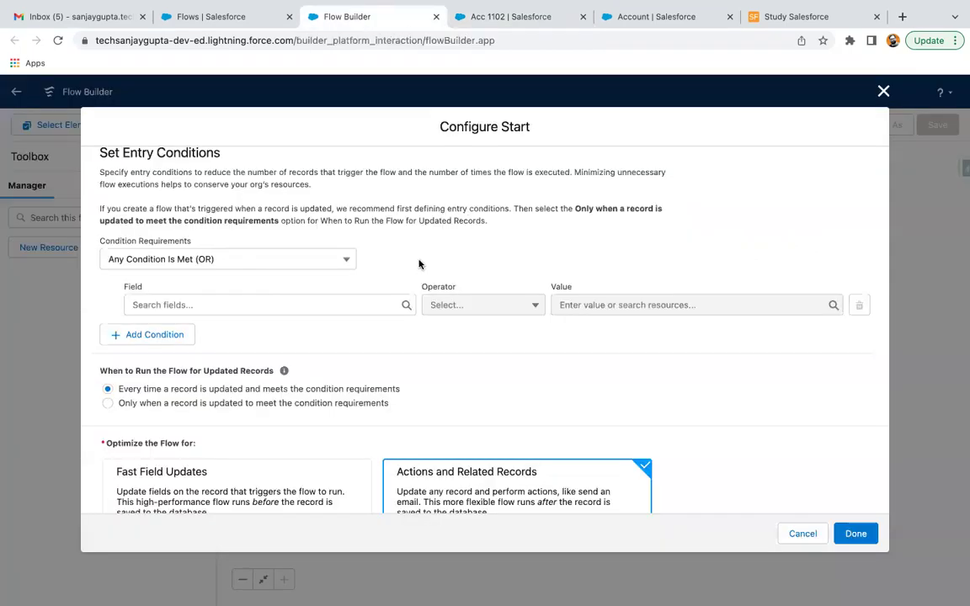
pyautogui.click(205, 306)
pyautogui.write('ship')
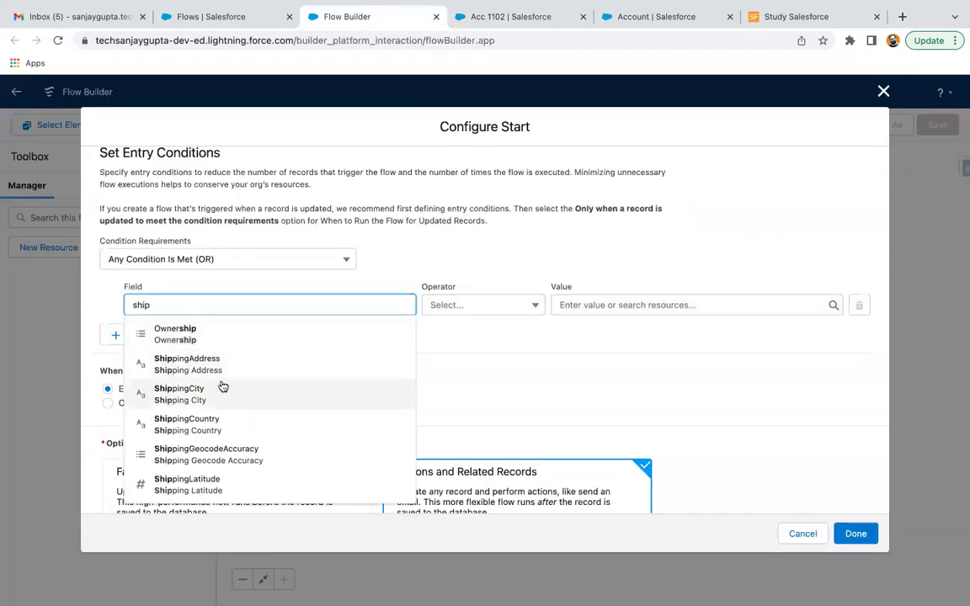
pyautogui.press('BackSpace')
pyautogui.press('BackSpace')
pyautogui.press('BackSpace')
pyautogui.press('BackSpace')
pyautogui.write('billing')
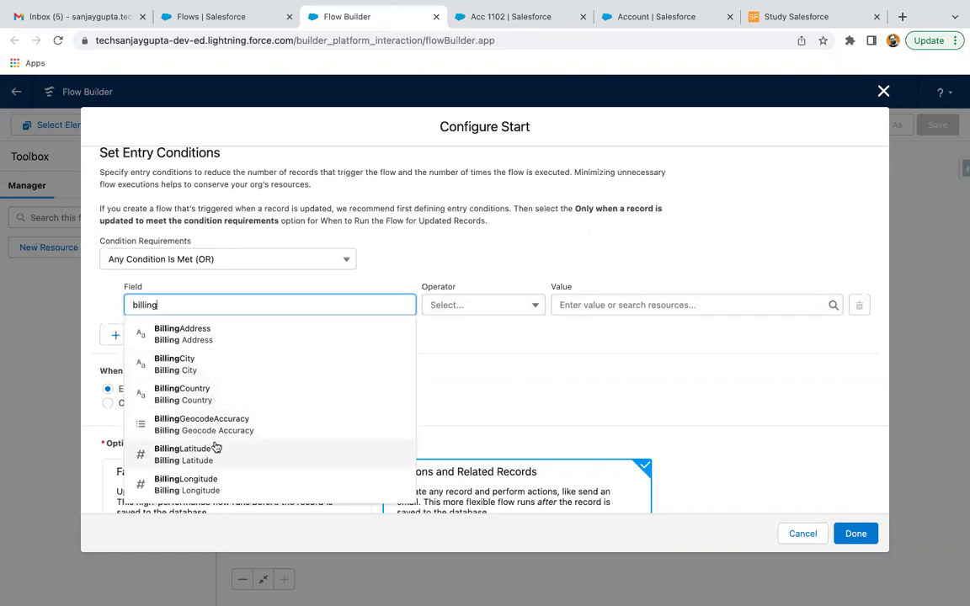
pyautogui.scroll(-2, 217, 448)
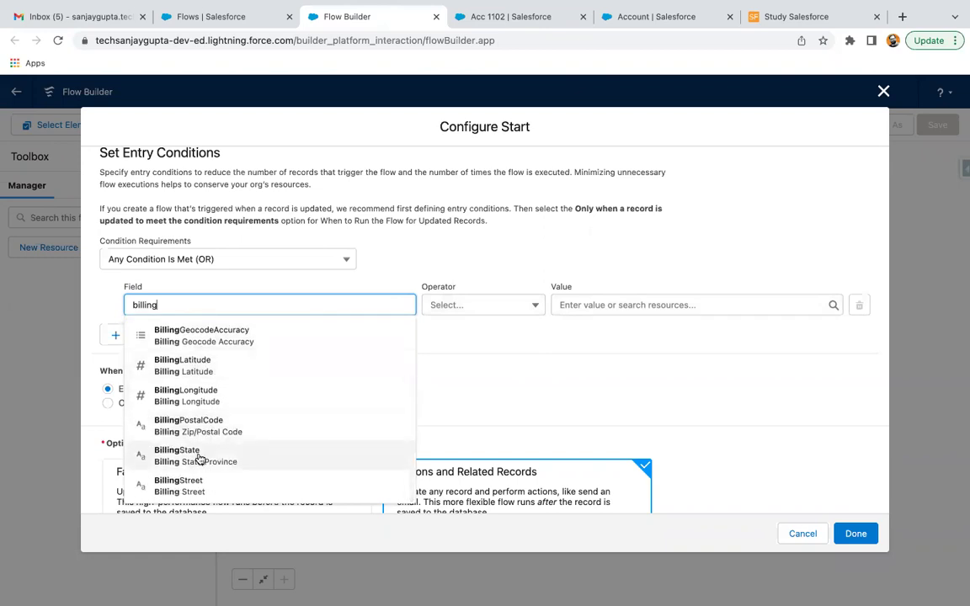
pyautogui.scroll(2, 223, 488)
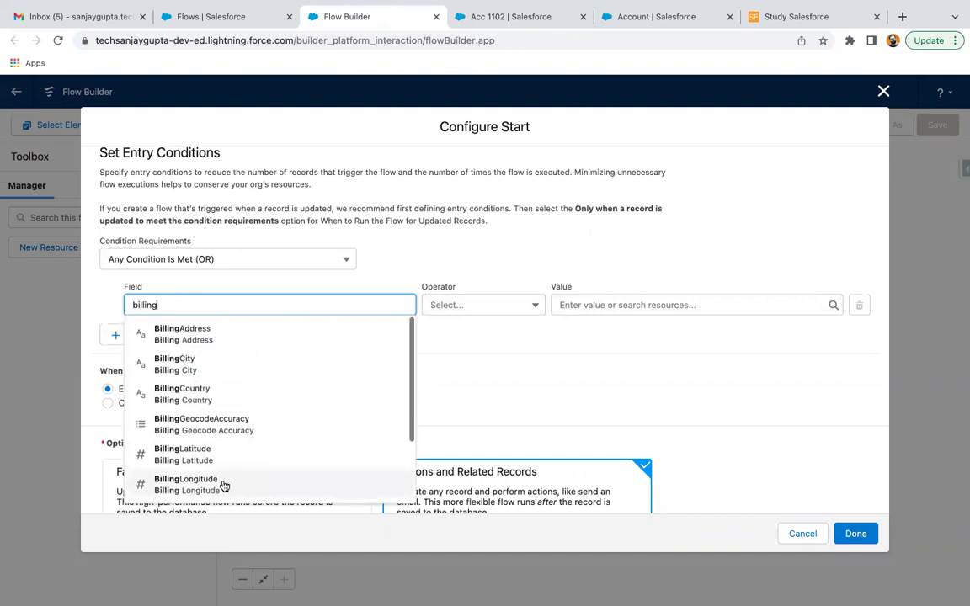
pyautogui.click(215, 375)
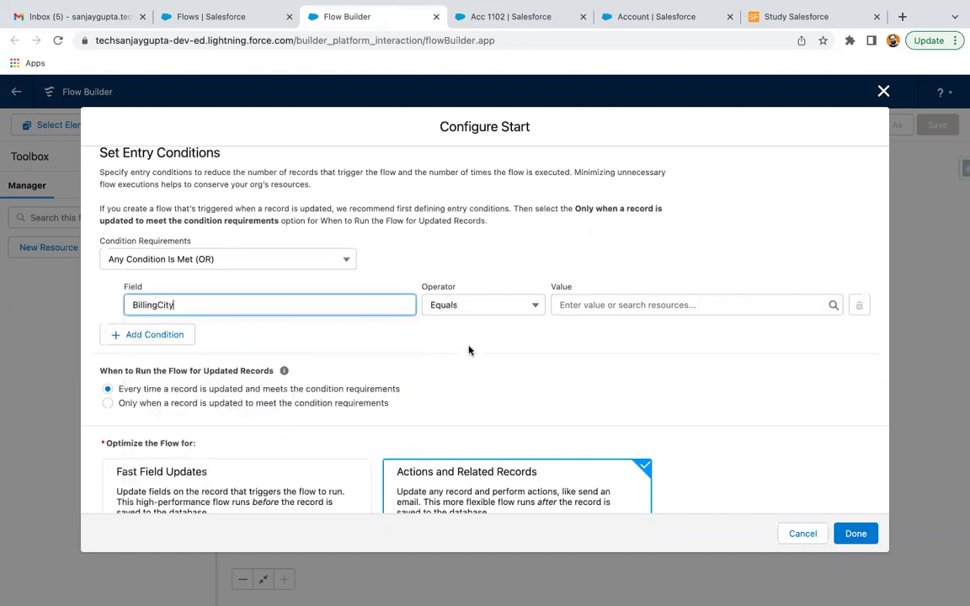
# Set the BillingCity condition's operator to Is Changed and its value to the global constant True
pyautogui.click(480, 305)
pyautogui.click(477, 473)
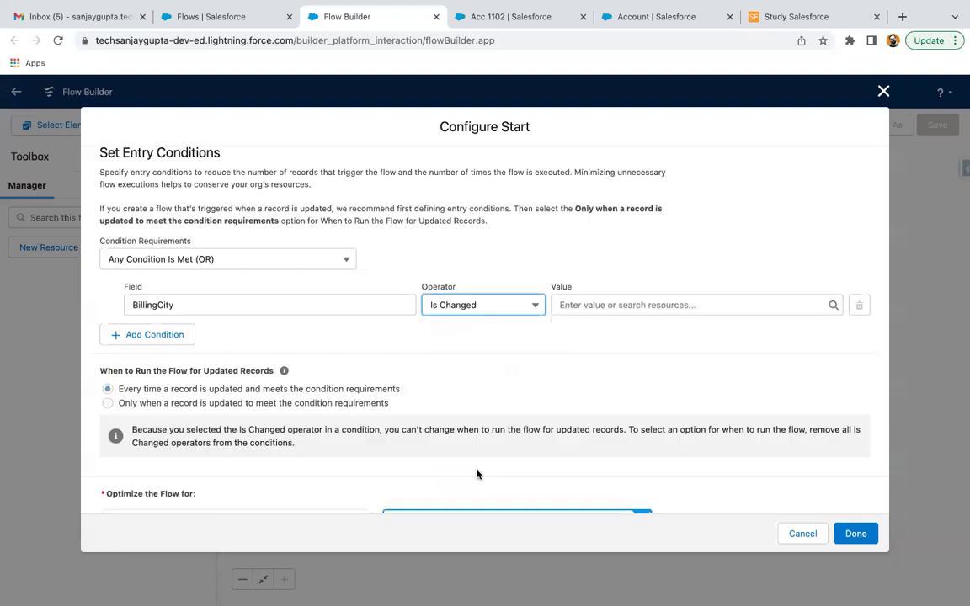
pyautogui.click(577, 303)
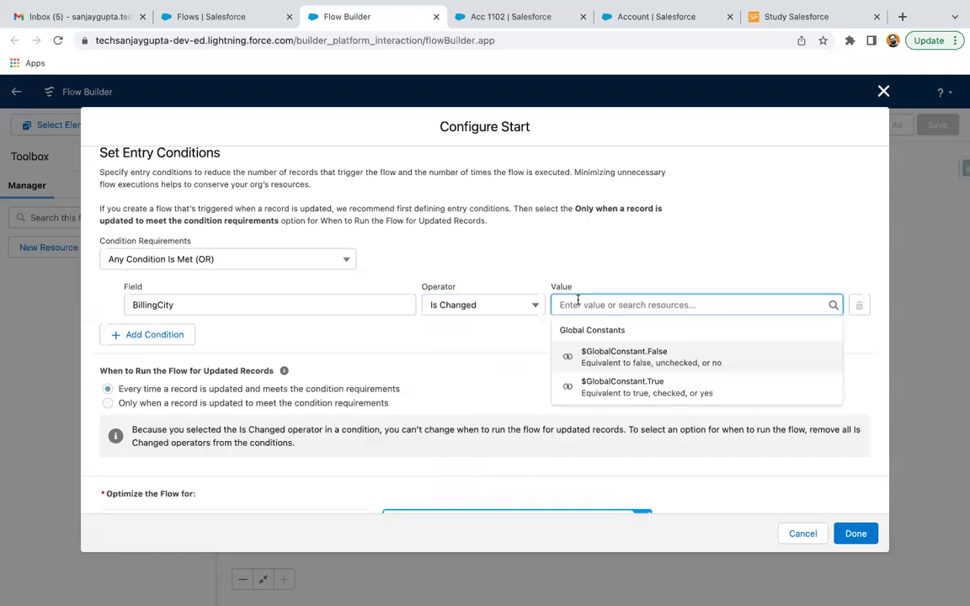
pyautogui.click(608, 383)
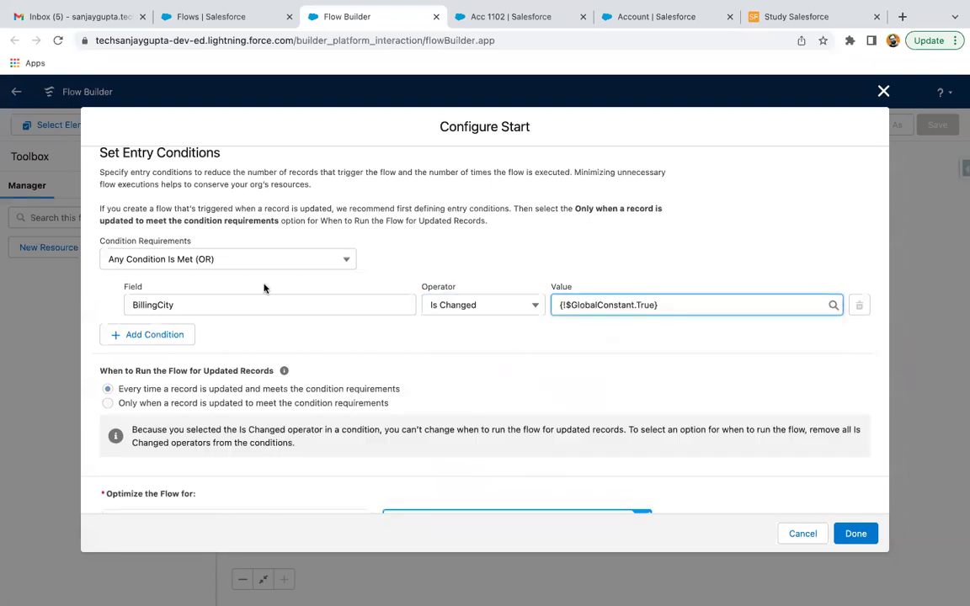
# Add a second entry condition on the BillingCountry field with the operator Is Changed
pyautogui.click(190, 336)
pyautogui.scroll(-1, 225, 353)
pyautogui.click(155, 205)
pyautogui.click(174, 278)
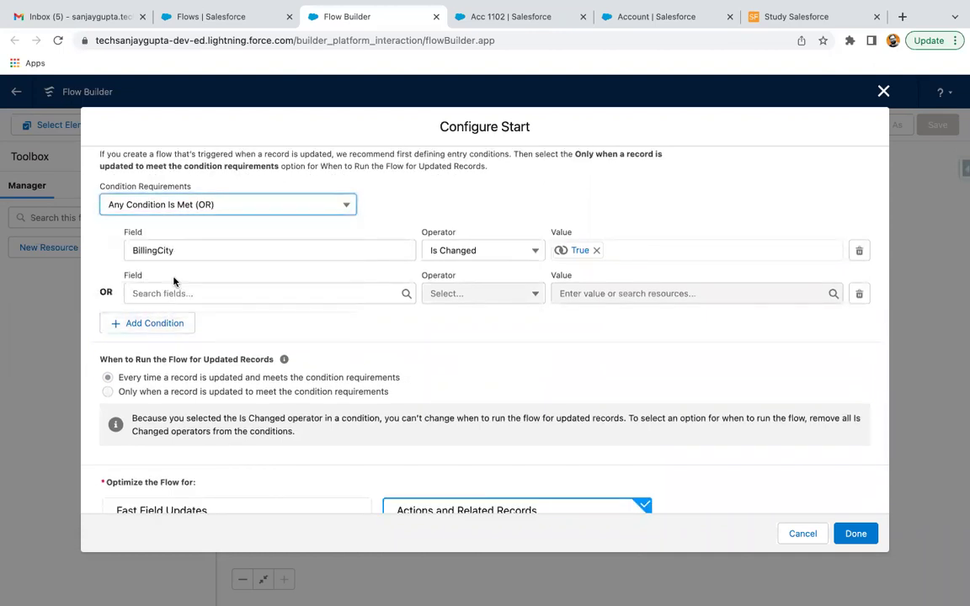
pyautogui.click(194, 291)
pyautogui.write('bill')
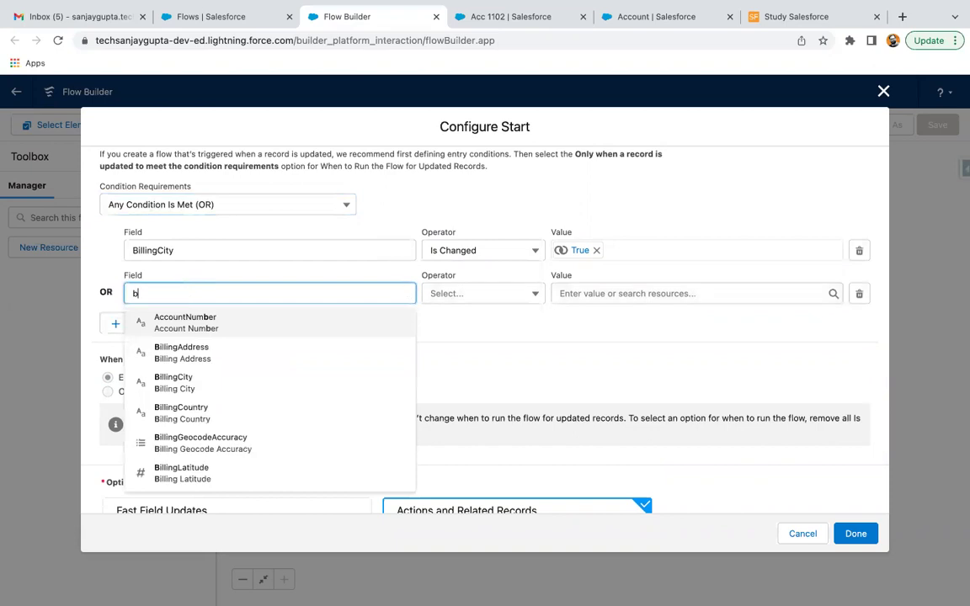
pyautogui.click(201, 394)
pyautogui.click(471, 296)
pyautogui.click(459, 462)
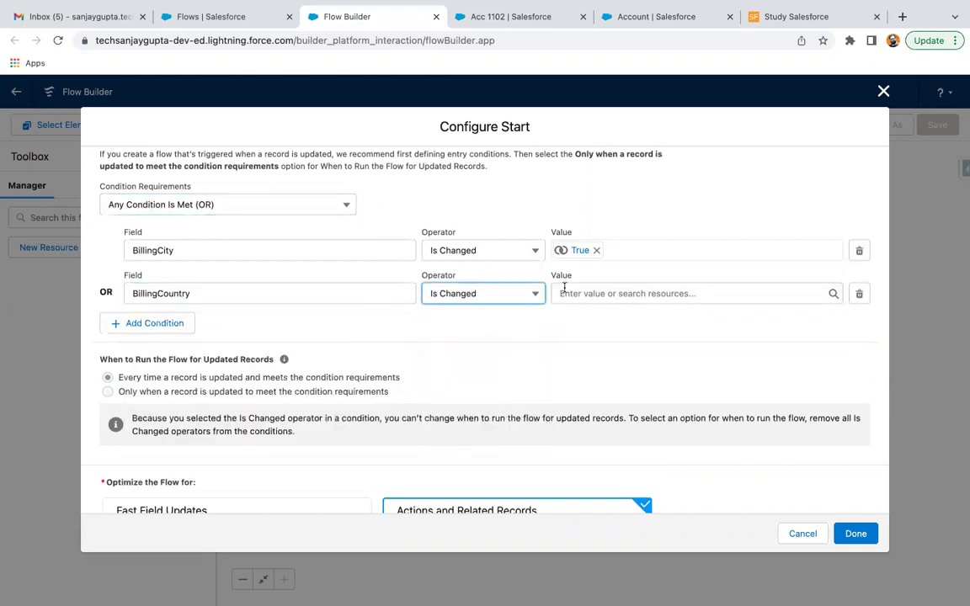
# Set the BillingCountry condition's value to the global constant True
pyautogui.click(589, 292)
pyautogui.write('tu')
pyautogui.write('r')
pyautogui.press('BackSpace')
pyautogui.press('BackSpace')
pyautogui.write('ru')
pyautogui.click(605, 339)
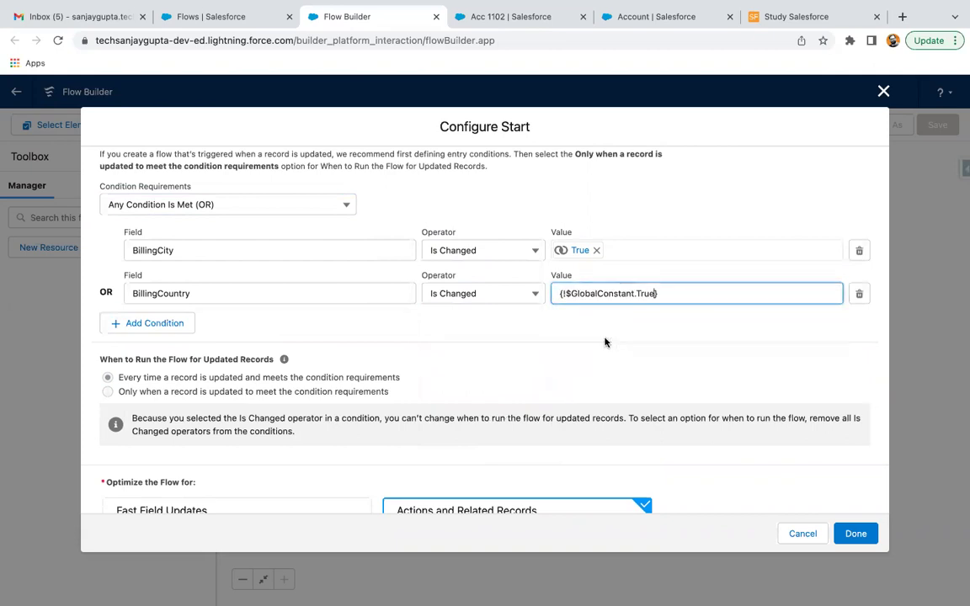
# Add a third entry condition and choose BillingPostalCode as its field
pyautogui.click(152, 323)
pyautogui.click(203, 335)
pyautogui.write('bill')
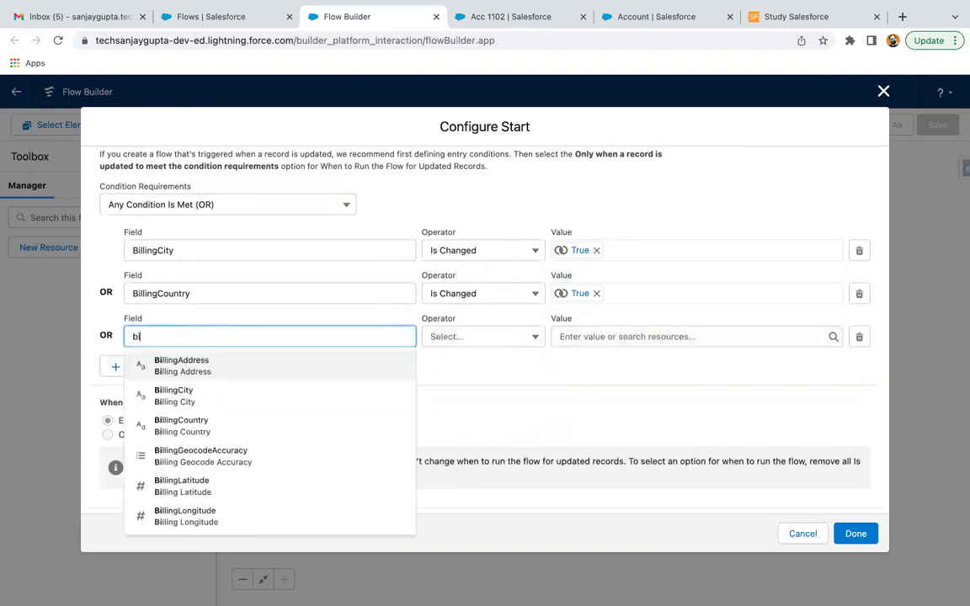
pyautogui.scroll(-1, 202, 495)
pyautogui.scroll(-2, 202, 495)
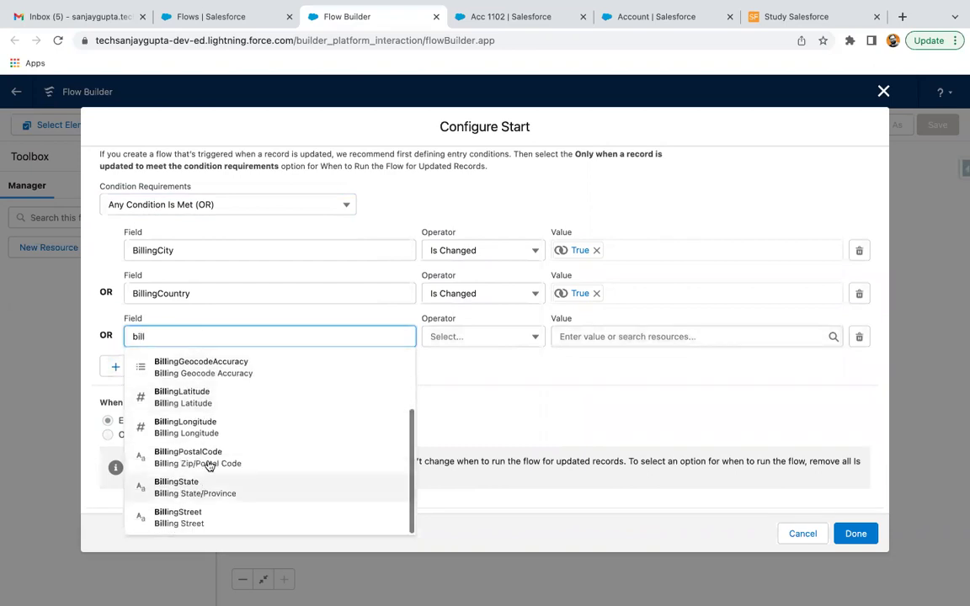
pyautogui.click(214, 459)
# Set the BillingPostalCode condition's operator to Is Changed and its value to the global constant True
pyautogui.click(468, 343)
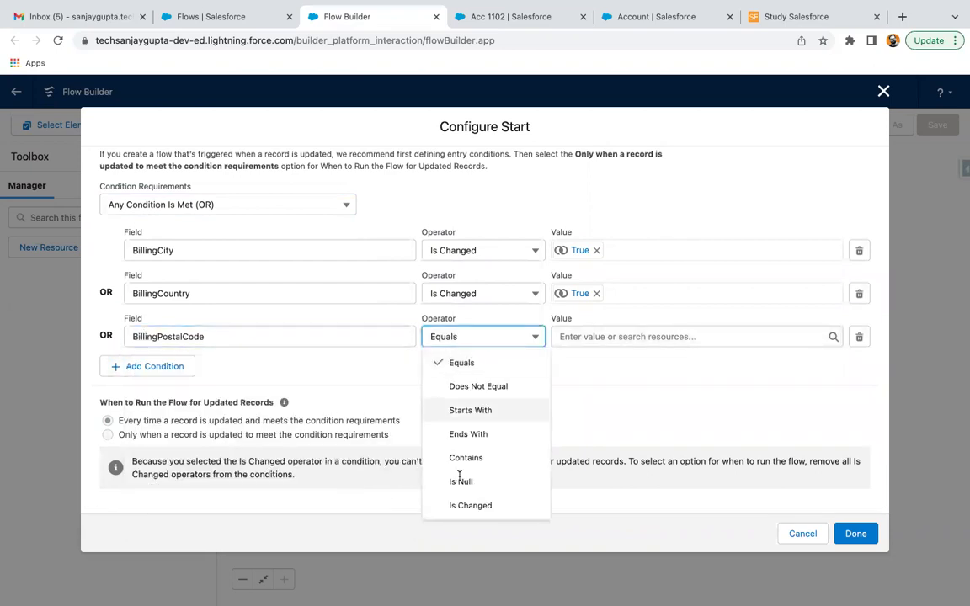
pyautogui.click(465, 505)
pyautogui.click(591, 338)
pyautogui.write('true')
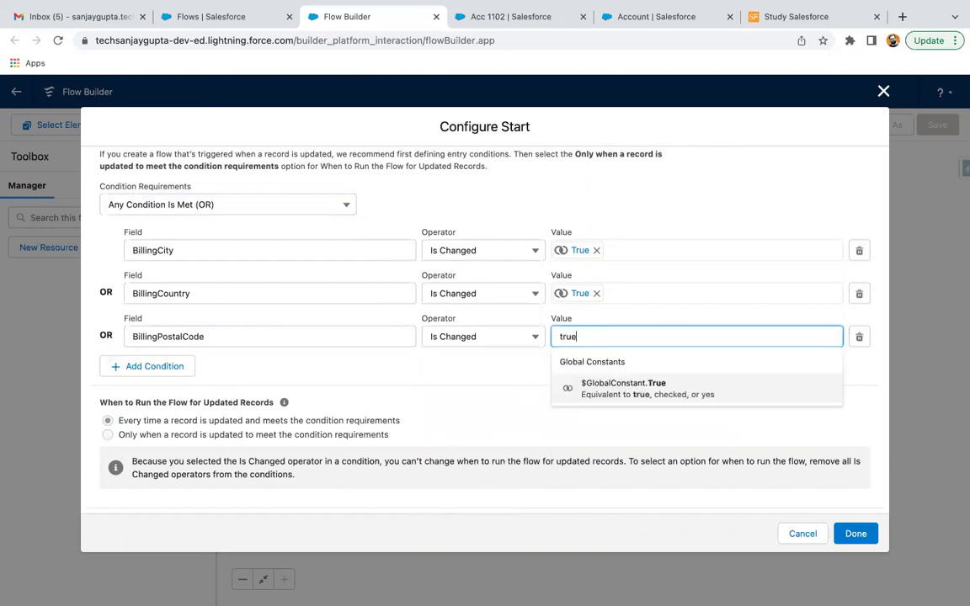
pyautogui.click(599, 388)
# Add a fourth entry condition and choose BillingState as its field
pyautogui.click(176, 367)
pyautogui.scroll(-4, 216, 244)
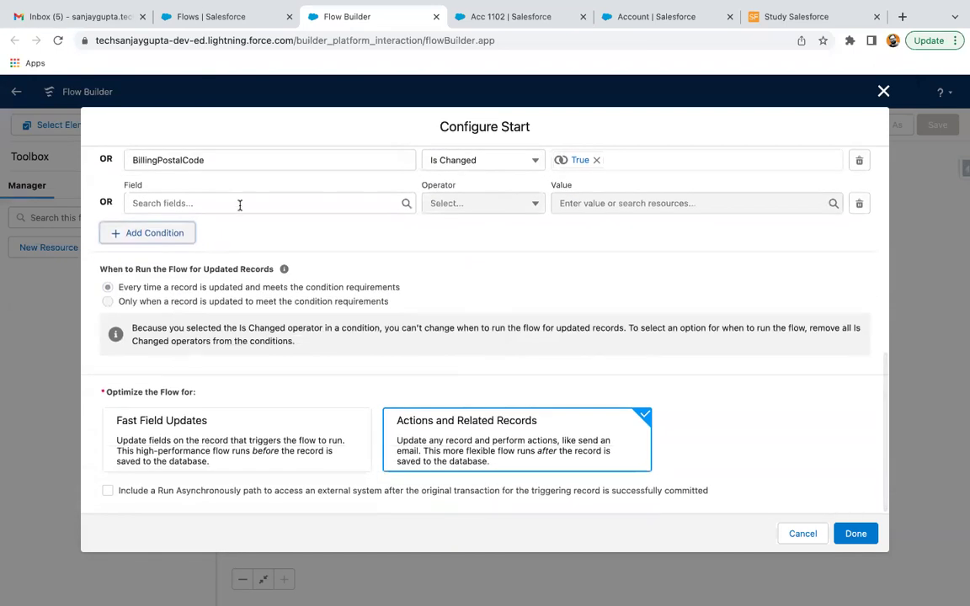
pyautogui.click(240, 205)
pyautogui.write('bill')
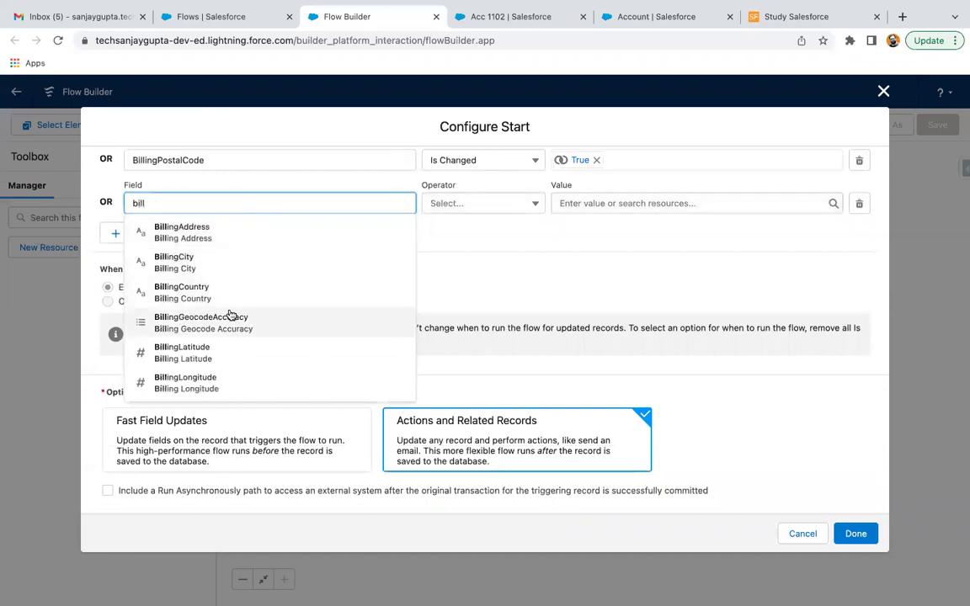
pyautogui.scroll(-2, 221, 320)
pyautogui.click(208, 349)
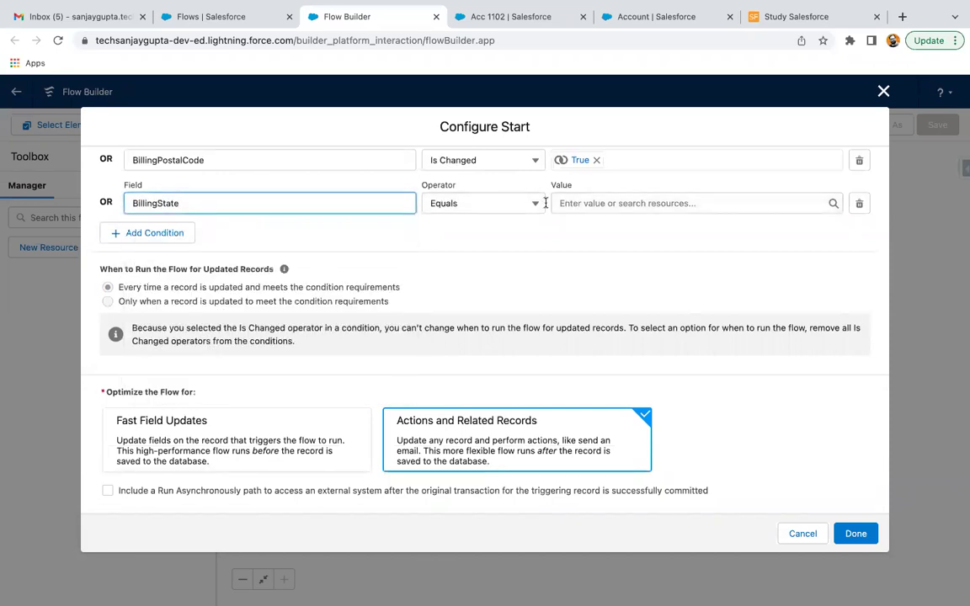
# Set the BillingState condition's operator to Is Changed and its value to the global constant True
pyautogui.click(468, 195)
pyautogui.click(470, 371)
pyautogui.click(588, 202)
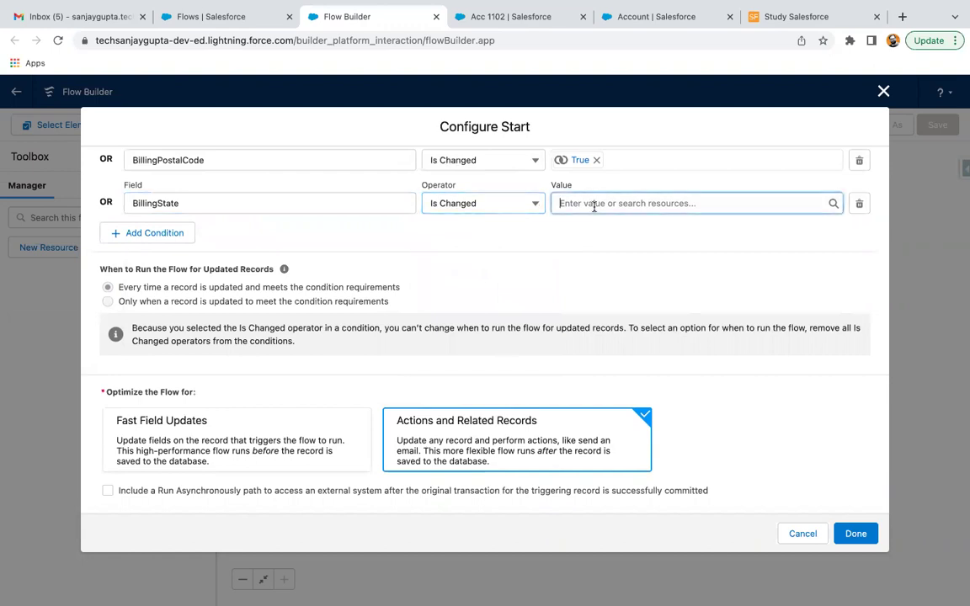
pyautogui.write('true')
pyautogui.click(595, 255)
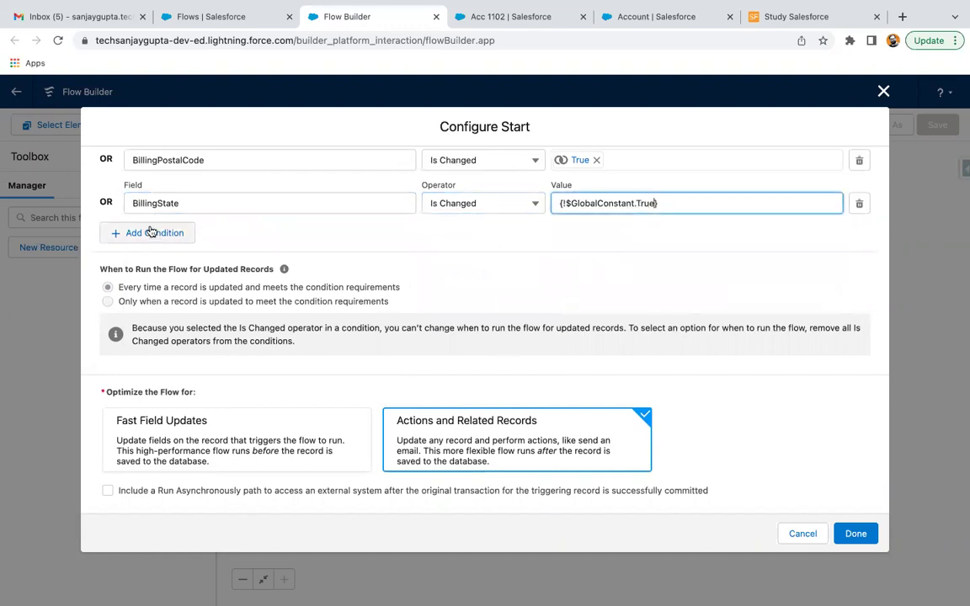
# Add a fifth entry condition and choose BillingStreet as its field
pyautogui.click(147, 232)
pyautogui.click(186, 247)
pyautogui.write('bill')
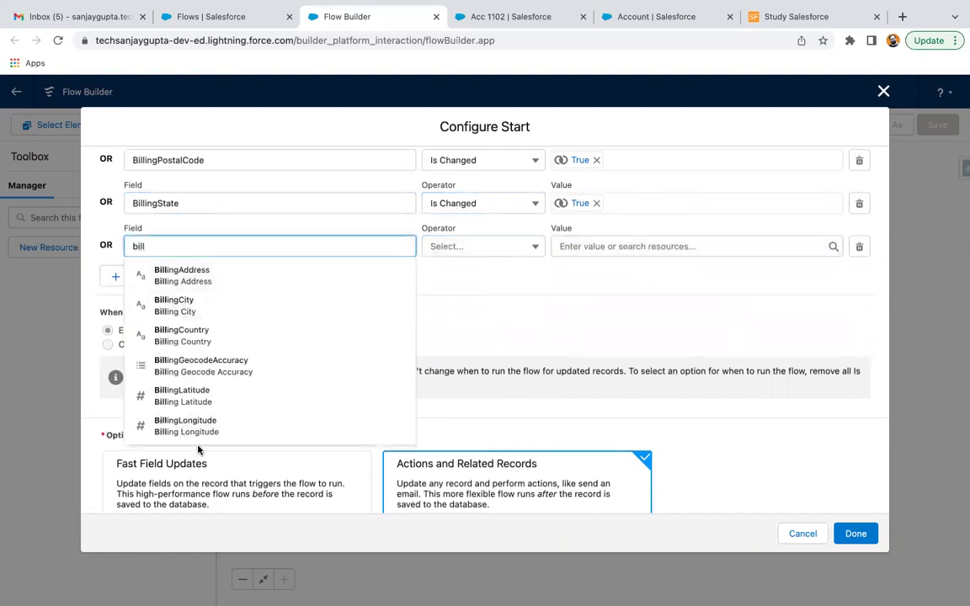
pyautogui.scroll(-1, 194, 429)
pyautogui.scroll(-2, 218, 341)
pyautogui.click(200, 382)
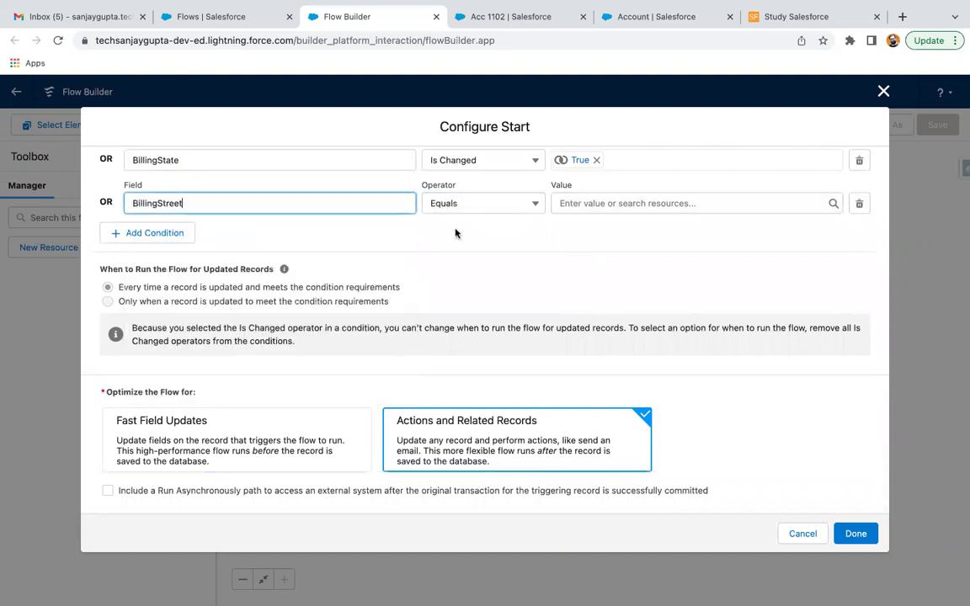
# Set the BillingStreet condition's operator to Is Changed and its value to the global constant True
pyautogui.click(500, 204)
pyautogui.click(506, 204)
pyautogui.click(509, 200)
pyautogui.click(471, 372)
pyautogui.click(593, 203)
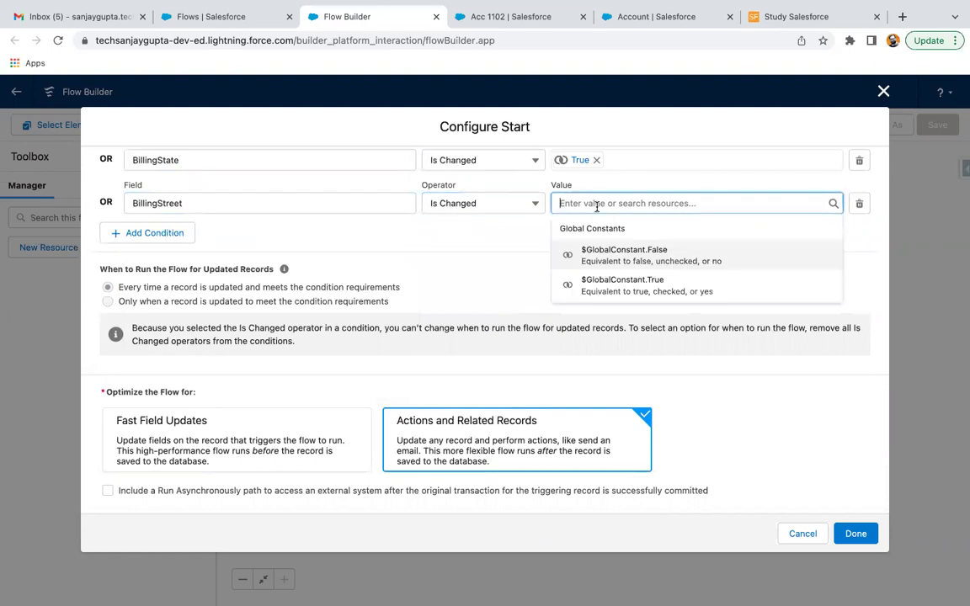
pyautogui.write('true')
pyautogui.click(593, 251)
# Optimize the flow for Fast Field Updates and complete the start configuration
pyautogui.scroll(3, 442, 280)
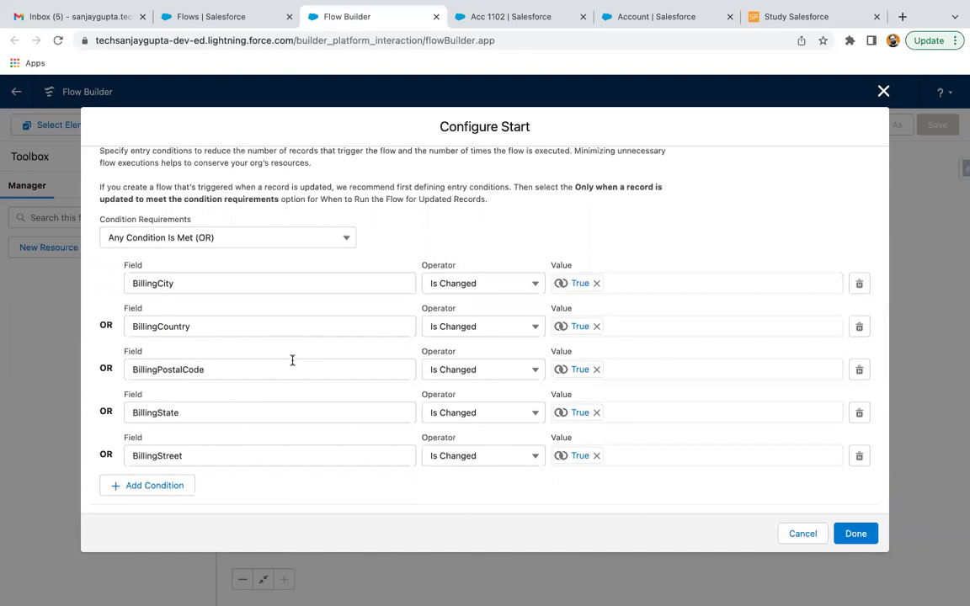
pyautogui.scroll(-5, 292, 361)
pyautogui.click(201, 426)
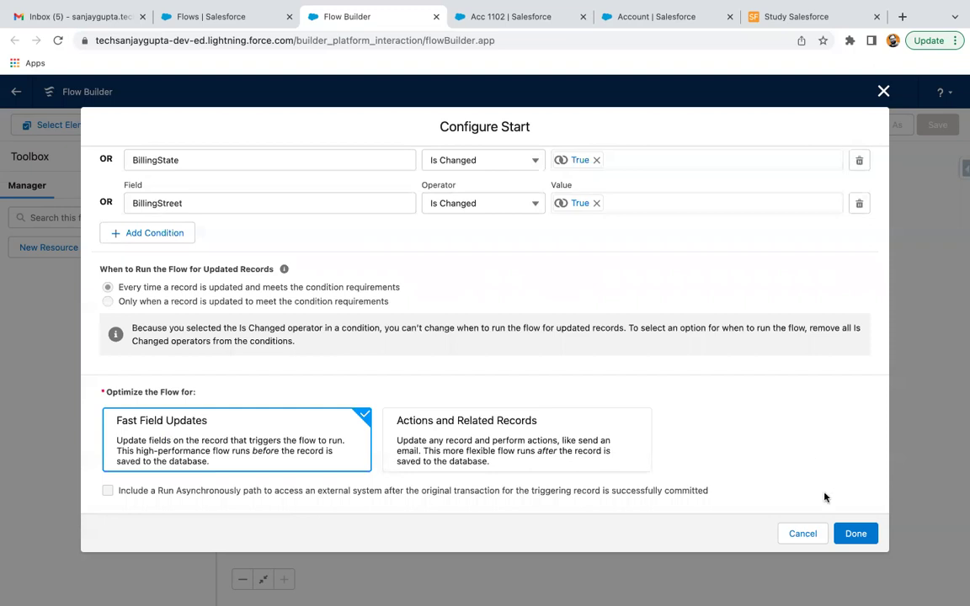
pyautogui.click(856, 533)
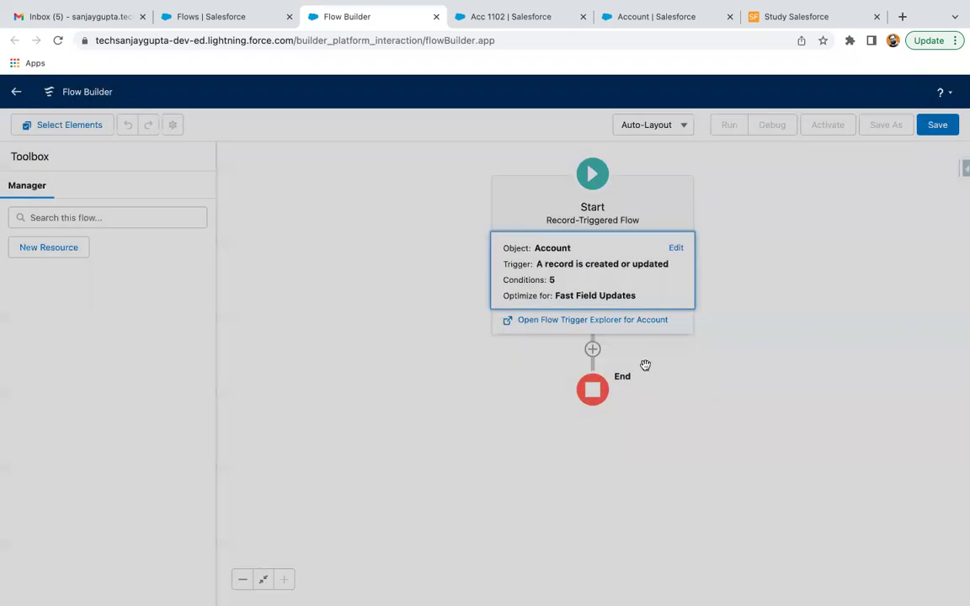
# Add an Update Records element after the start element and label it Update Account Record
pyautogui.moveTo(700, 217); pyautogui.dragTo(534, 240)
pyautogui.click(424, 239)
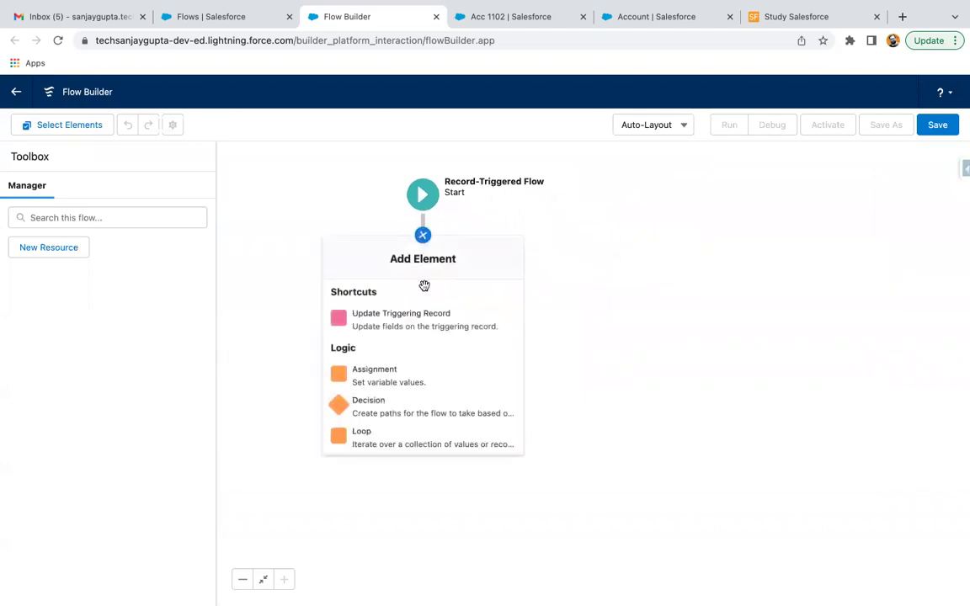
pyautogui.scroll(-3, 420, 368)
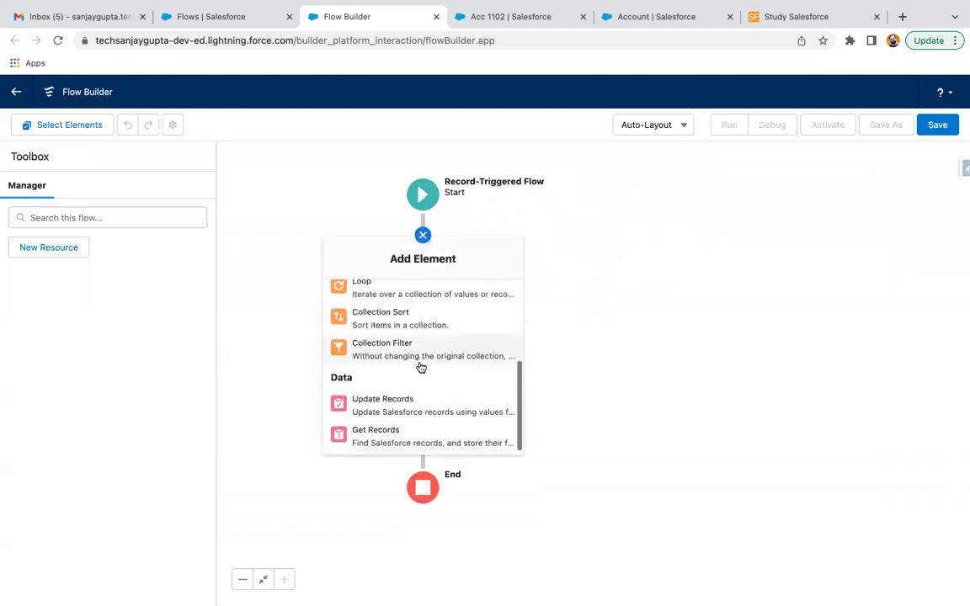
pyautogui.click(398, 409)
pyautogui.write('Update Account Record')
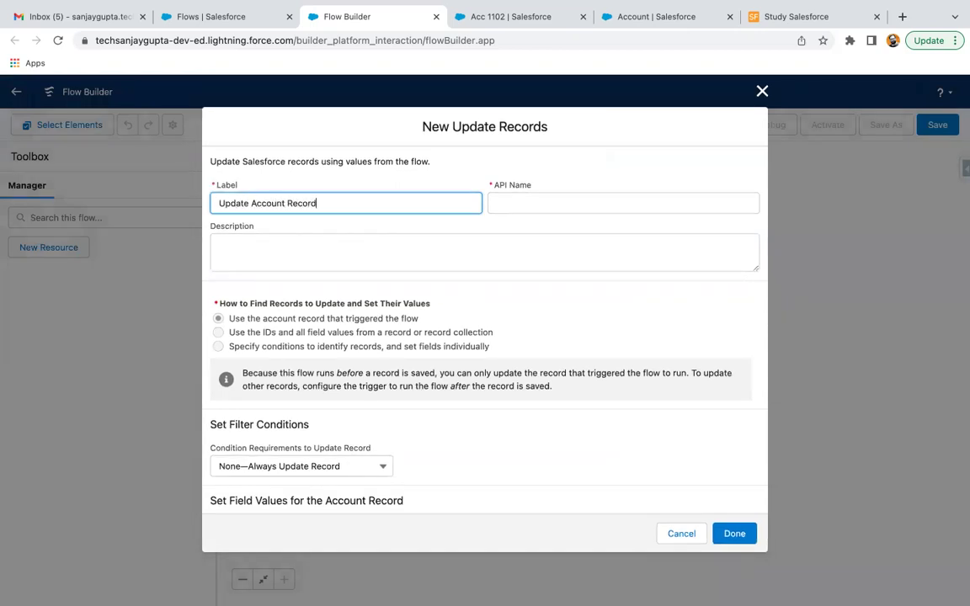
pyautogui.click(543, 303)
# Choose ShippingCity as the first field to set on the account record and start entering its value
pyautogui.scroll(-2, 473, 408)
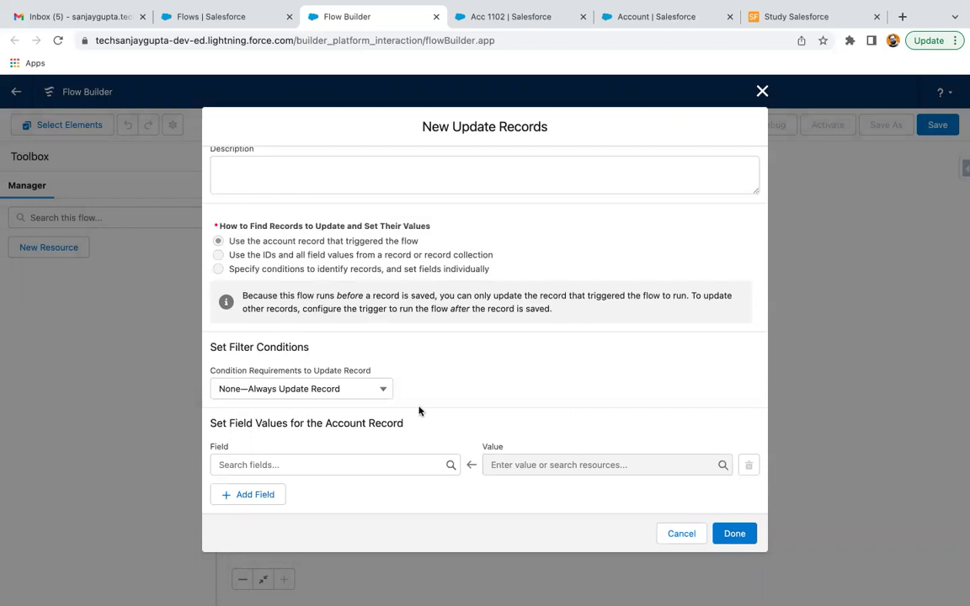
pyautogui.click(270, 464)
pyautogui.write('shipp')
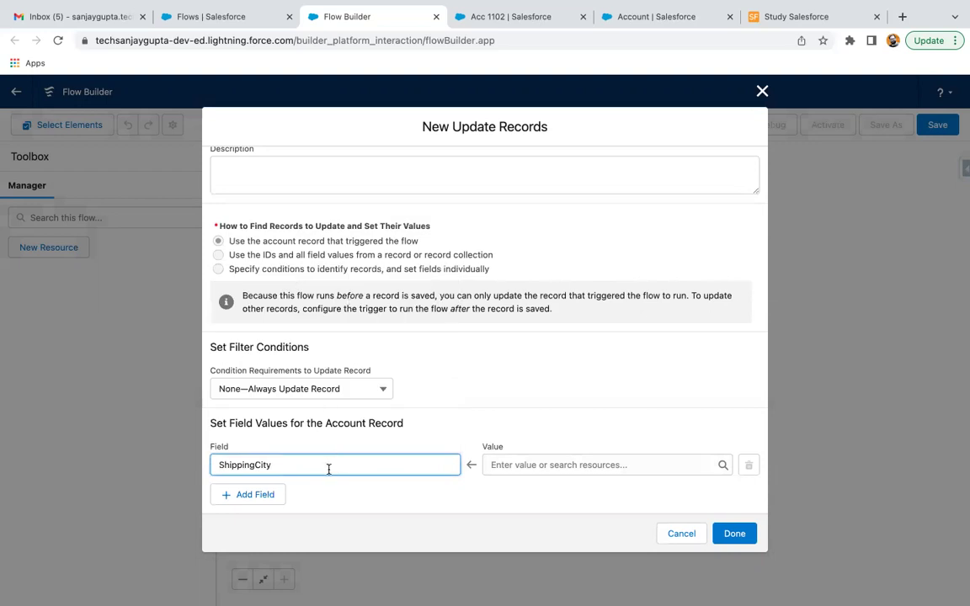
pyautogui.click(503, 464)
pyautogui.write('bil')
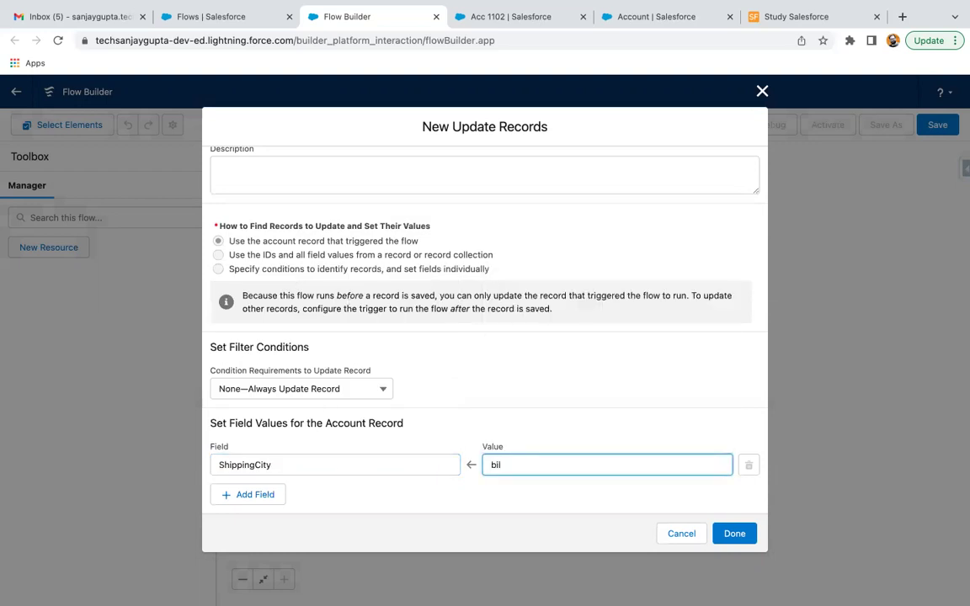
pyautogui.press('BackSpace')
pyautogui.press('BackSpace')
pyautogui.press('BackSpace')
pyautogui.write('bi')
pyautogui.press('BackSpace')
pyautogui.press('BackSpace')
# Set the ShippingCity value to the triggering record's BillingCity ($Record > Billing City)
pyautogui.write('recor')
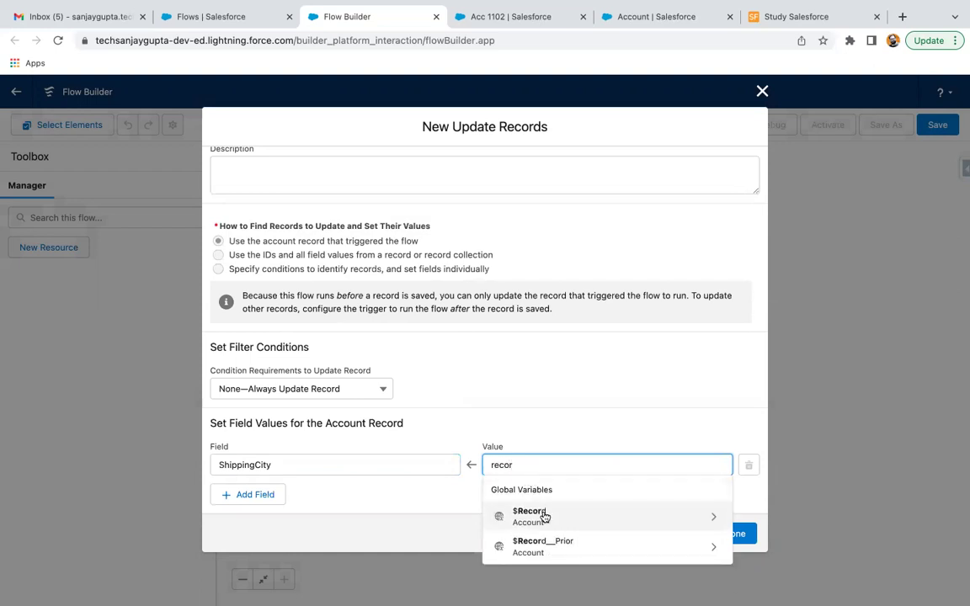
pyautogui.click(543, 517)
pyautogui.write('billing')
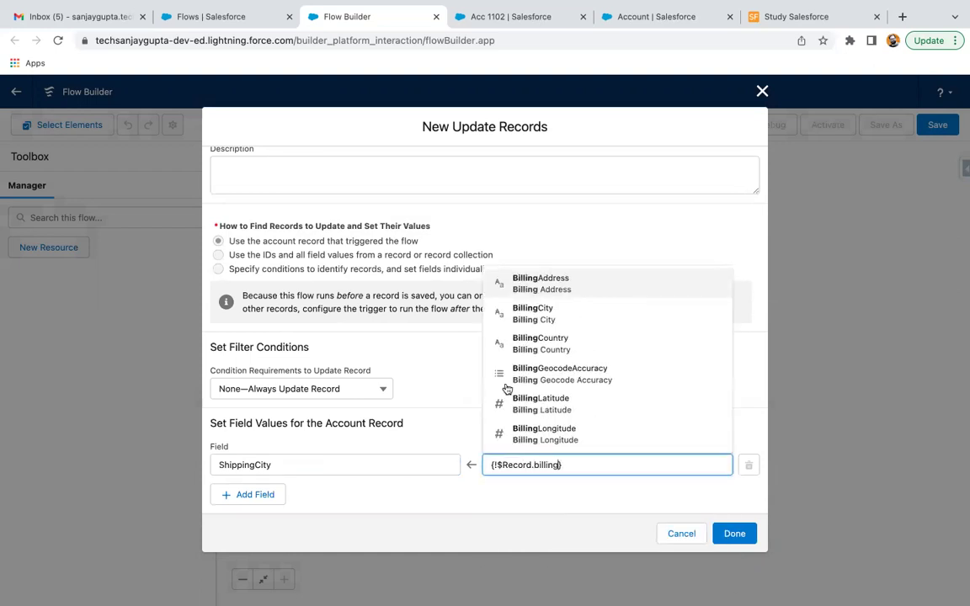
pyautogui.click(547, 320)
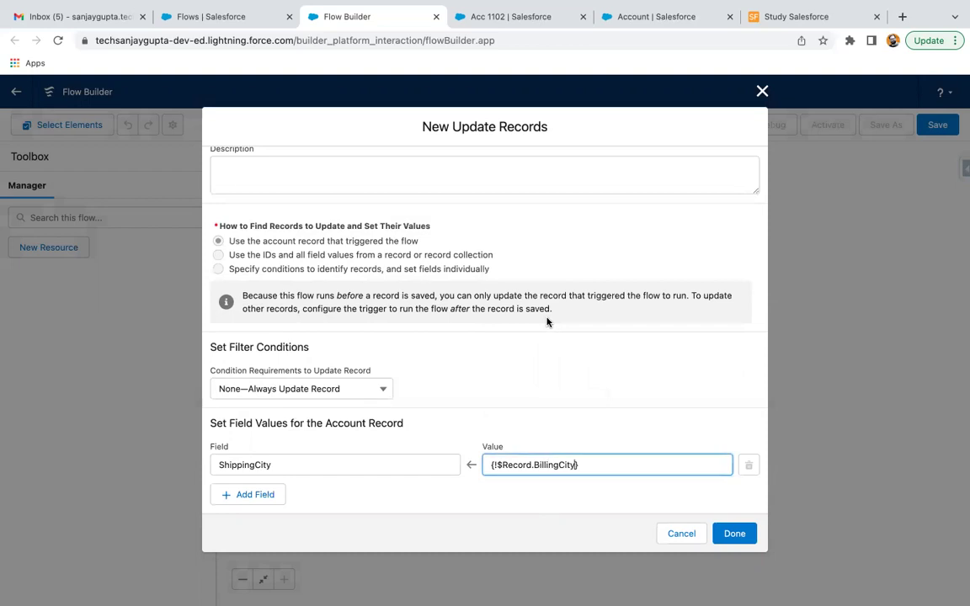
pyautogui.click(580, 419)
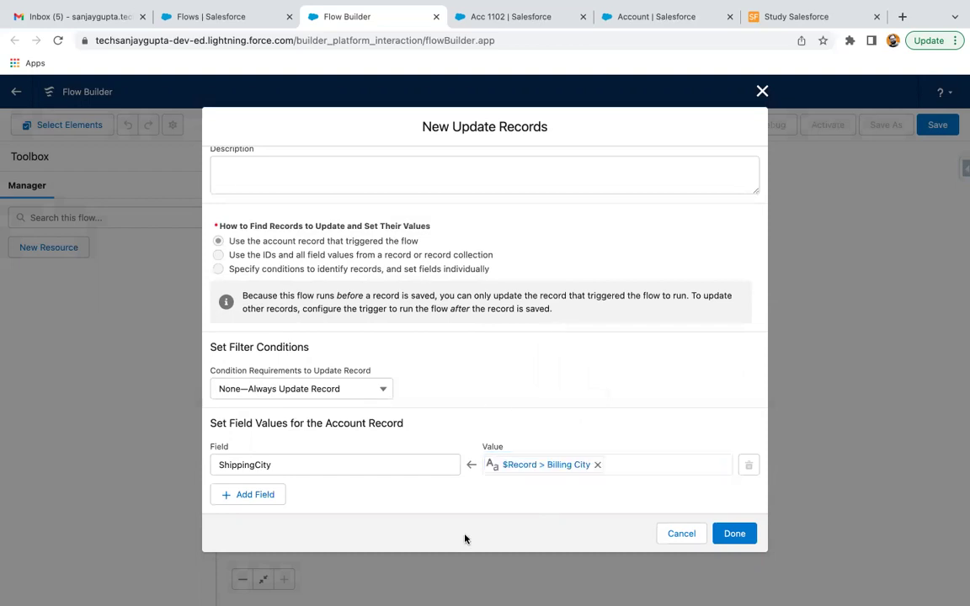
# Add a second field to the account update and choose ShippingCountry
pyautogui.click(271, 495)
pyautogui.click(277, 463)
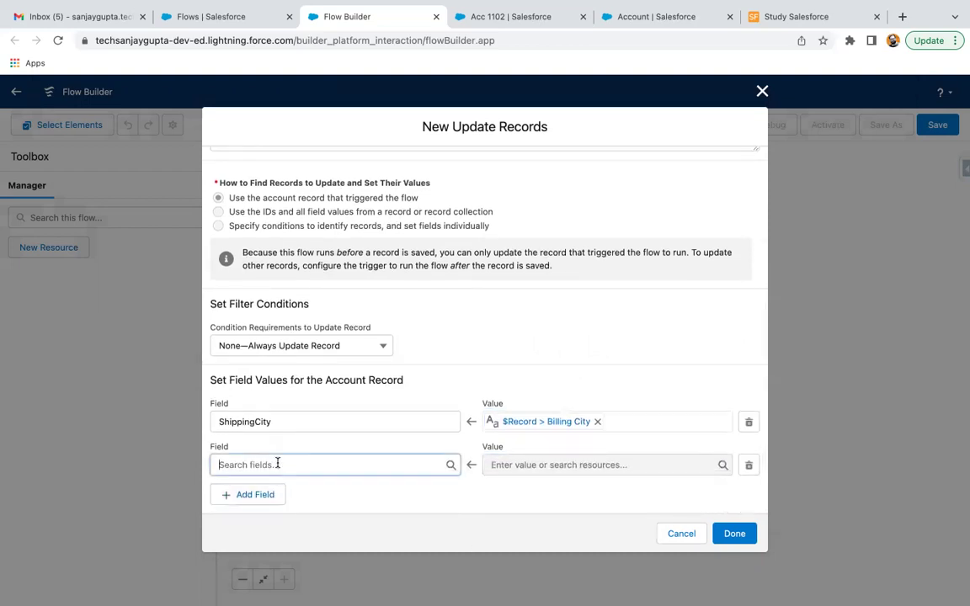
pyautogui.write('shipping')
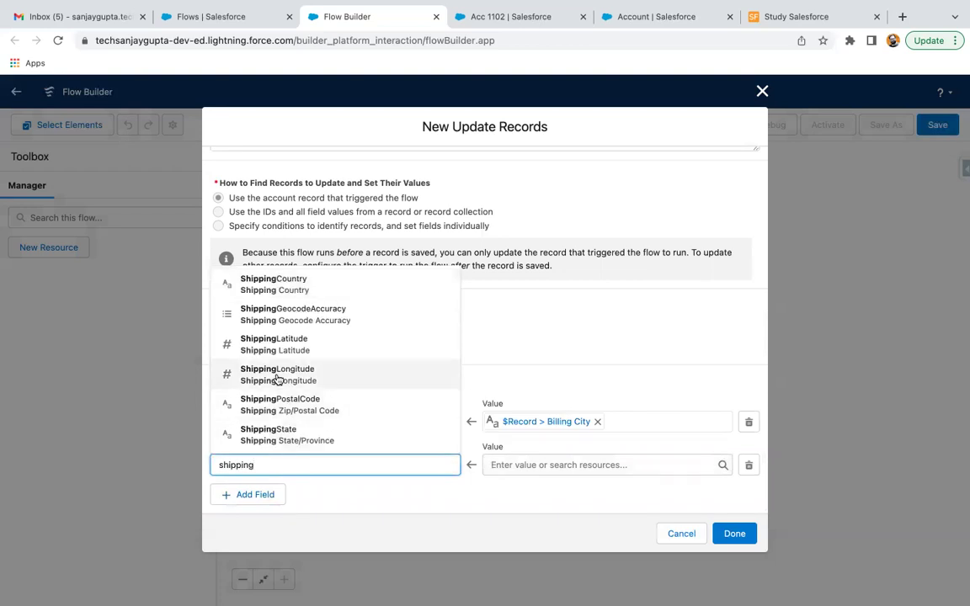
pyautogui.click(302, 279)
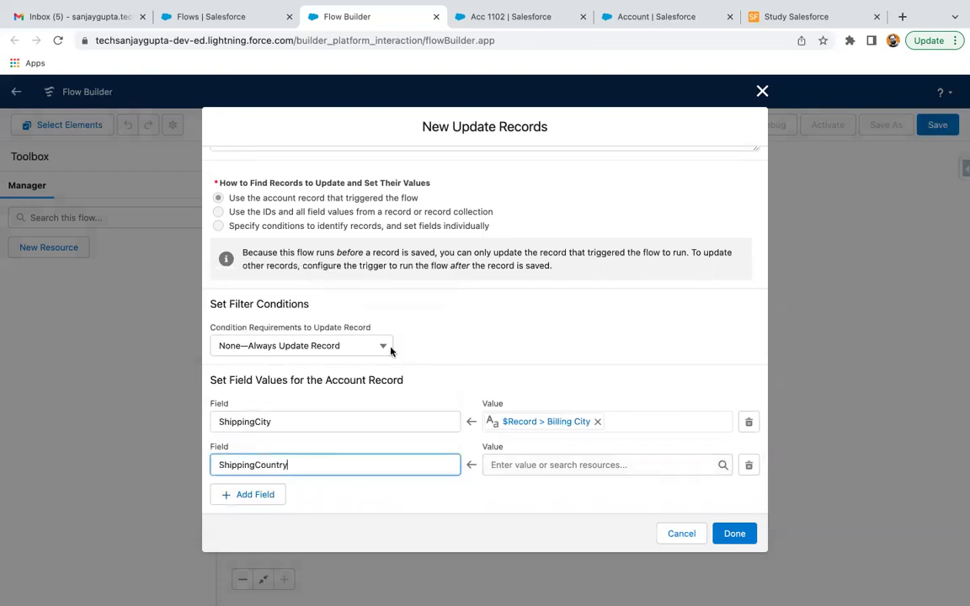
# Set the ShippingCountry value to the triggering record's BillingCountry ($Record > Billing Country)
pyautogui.click(513, 466)
pyautogui.write('$reco')
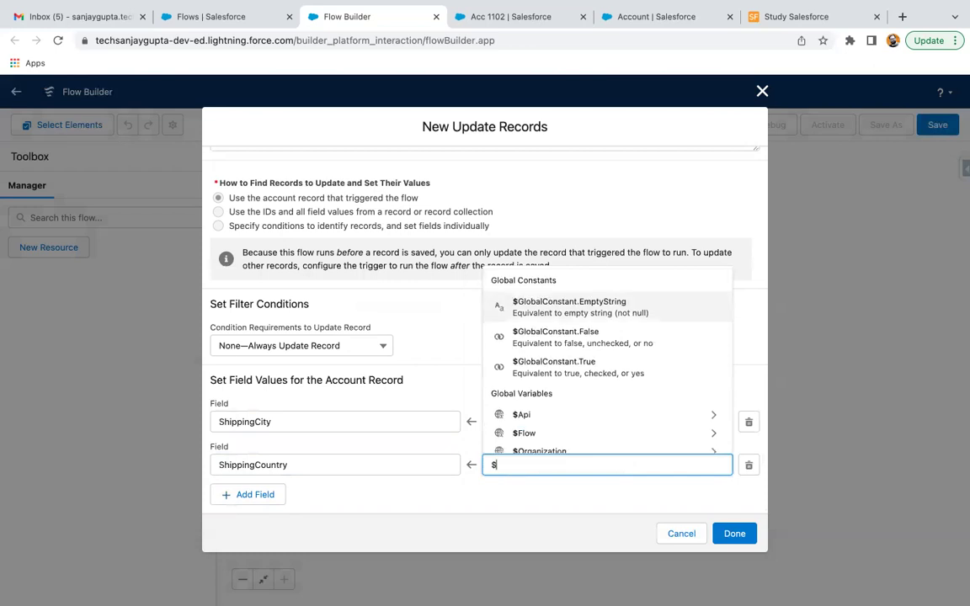
pyautogui.click(539, 404)
pyautogui.write('billing')
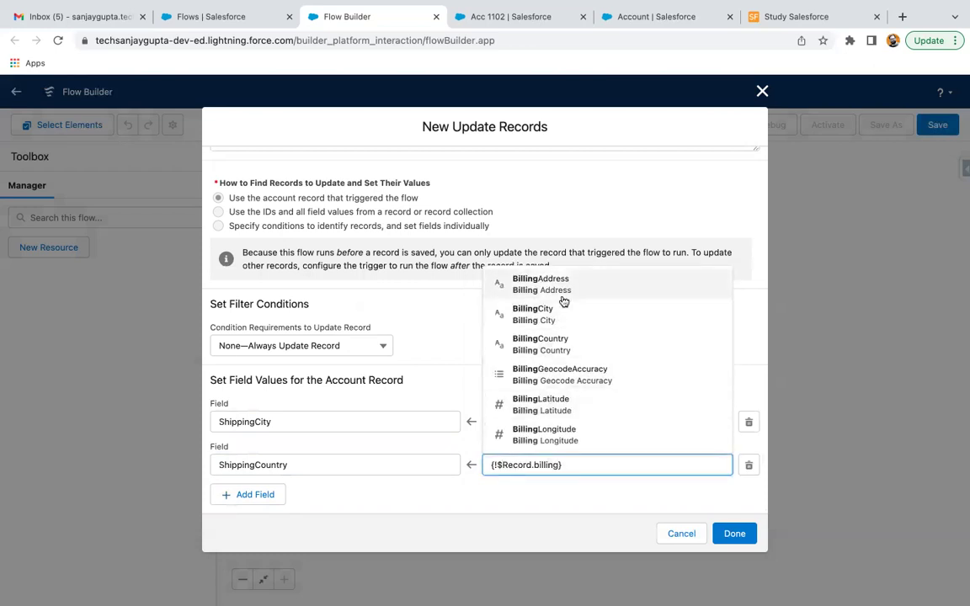
pyautogui.click(558, 345)
pyautogui.click(455, 486)
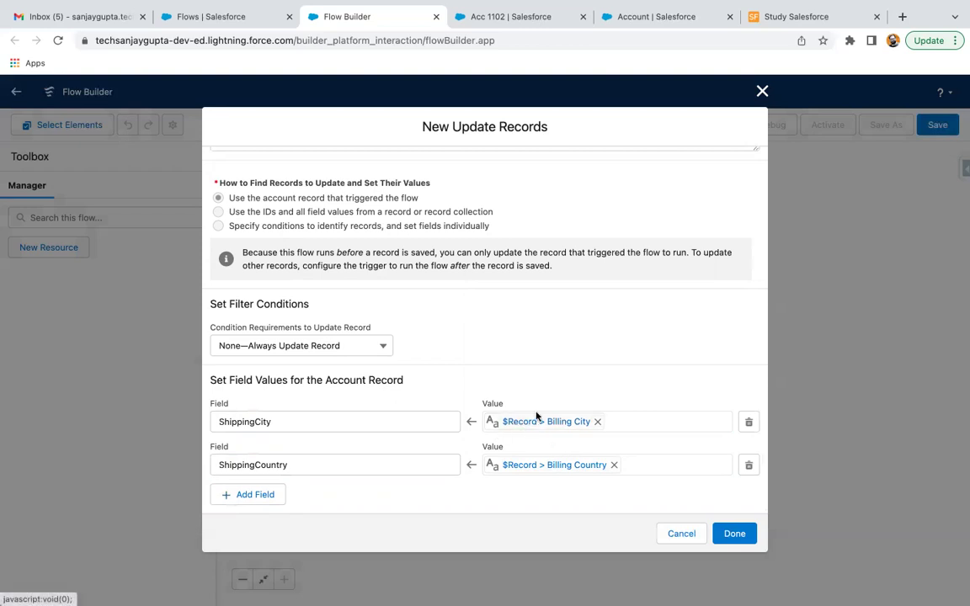
# Add a third field to the account update and choose ShippingPostalCode
pyautogui.click(261, 495)
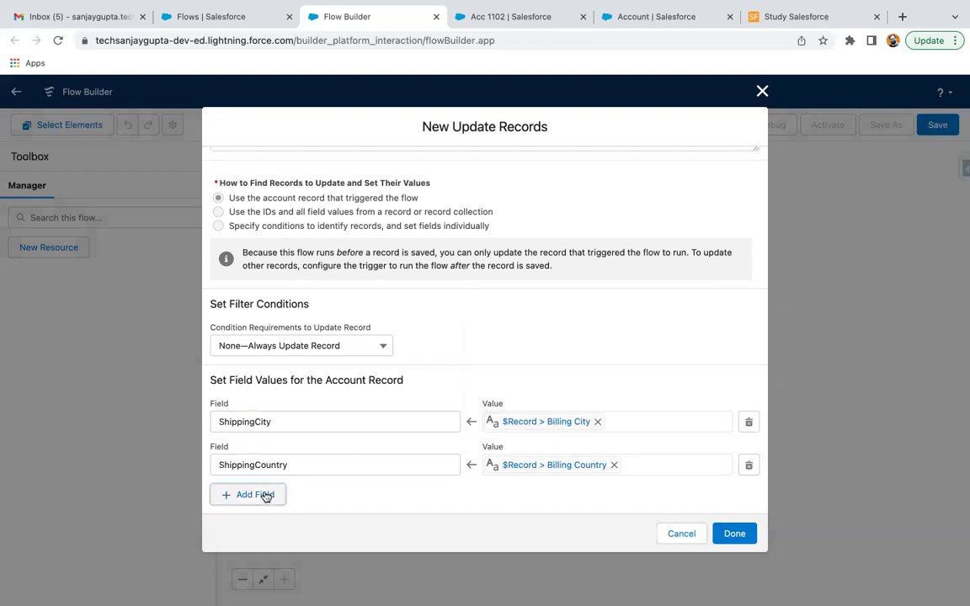
pyautogui.click(279, 463)
pyautogui.write('ship')
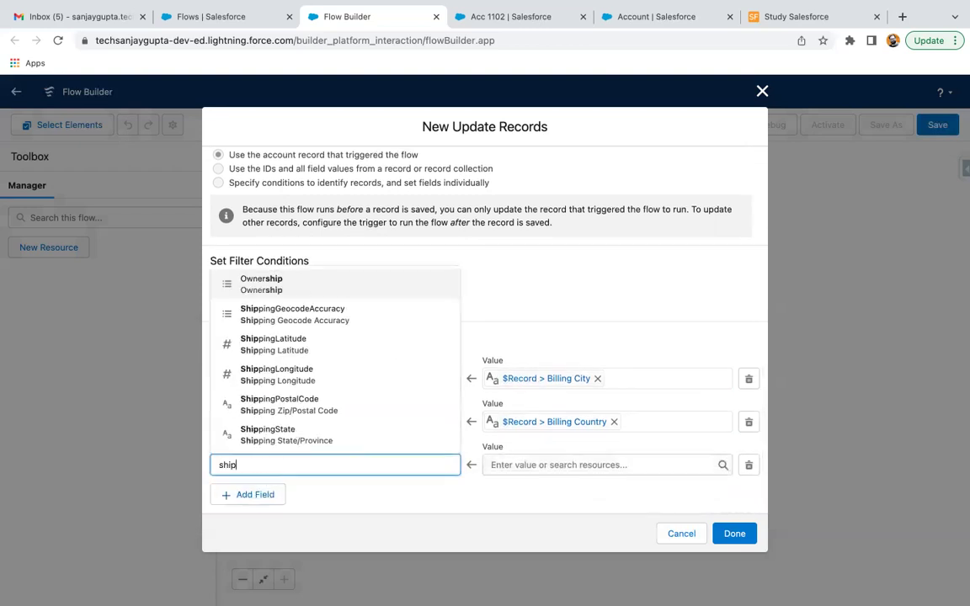
pyautogui.scroll(-1, 303, 416)
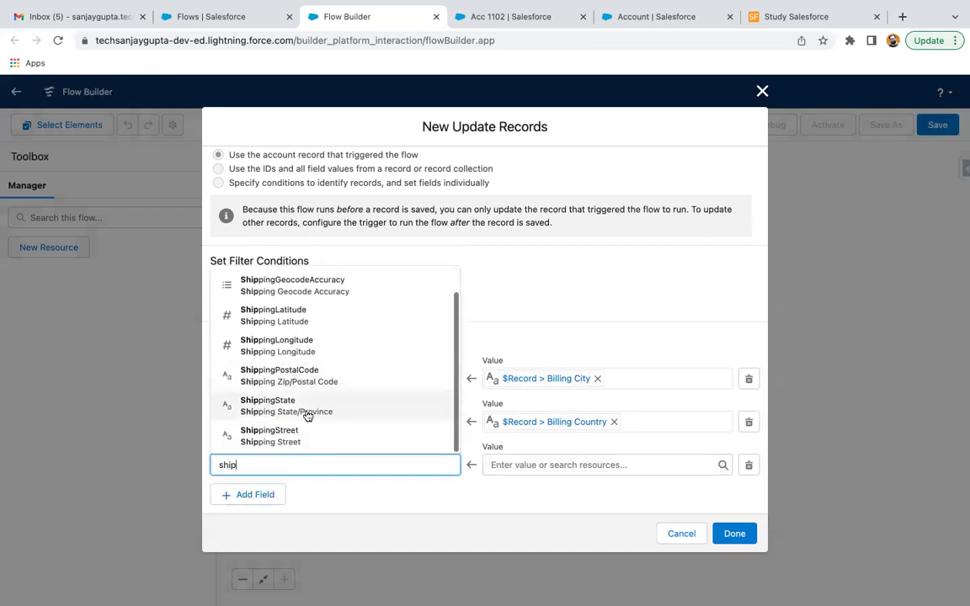
pyautogui.click(286, 375)
# Set the ShippingPostalCode value to the triggering record's BillingPostalCode ($Record > Billing Zip/Postal Code)
pyautogui.click(530, 464)
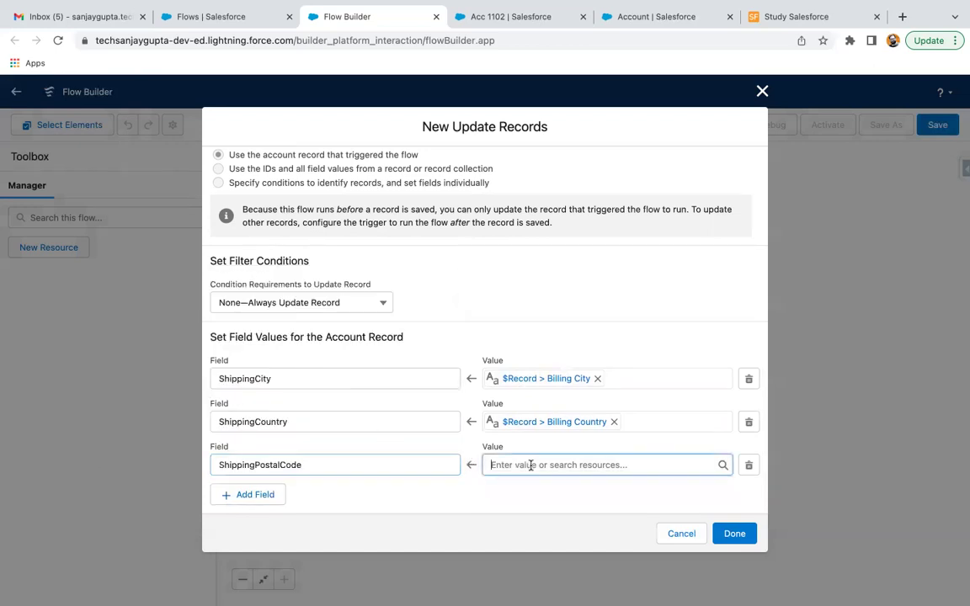
pyautogui.write('re')
pyautogui.click(552, 412)
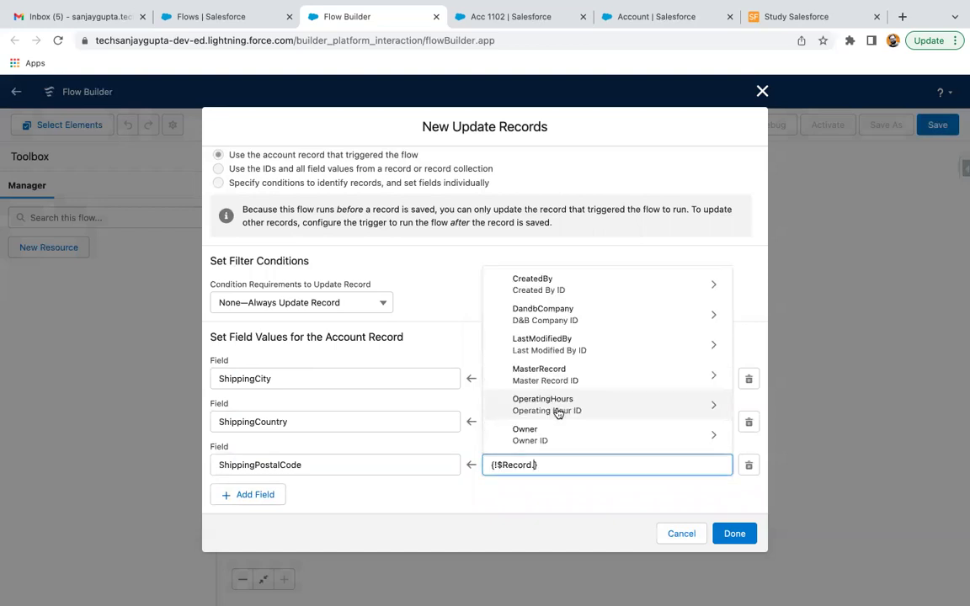
pyautogui.write('post')
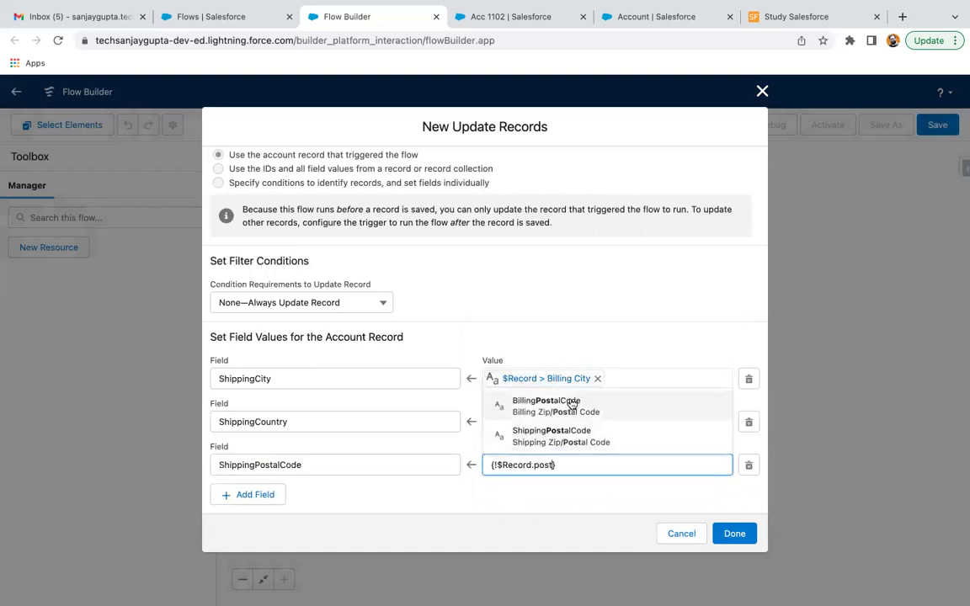
pyautogui.click(562, 414)
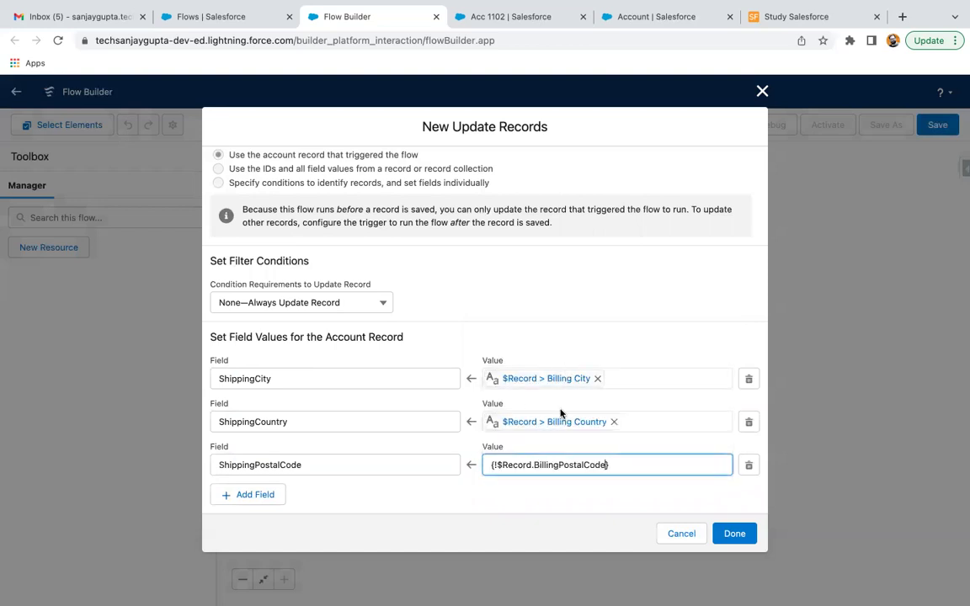
# Add a fourth field to the account update and choose ShippingState
pyautogui.click(245, 496)
pyautogui.click(277, 463)
pyautogui.write('ship')
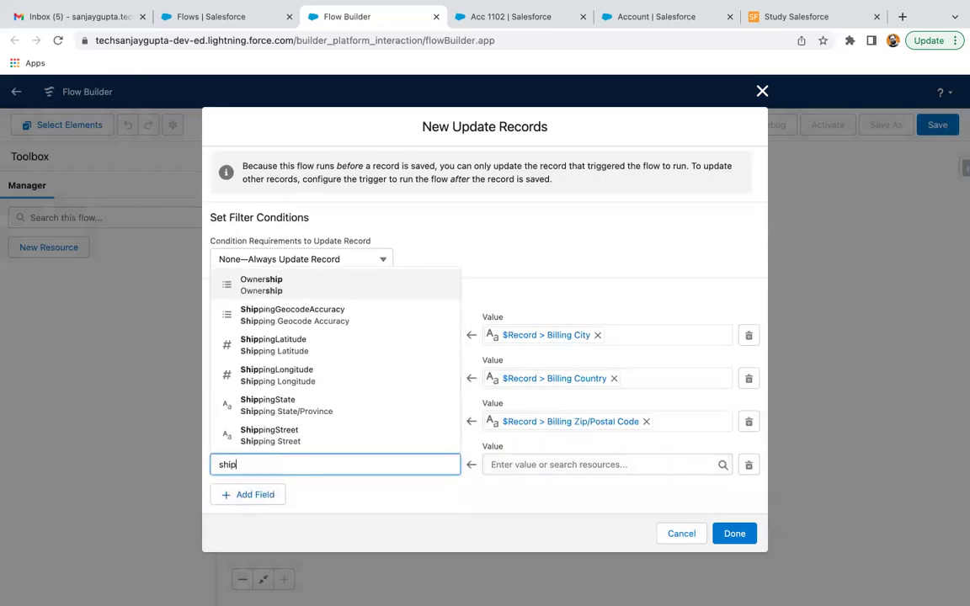
pyautogui.click(296, 408)
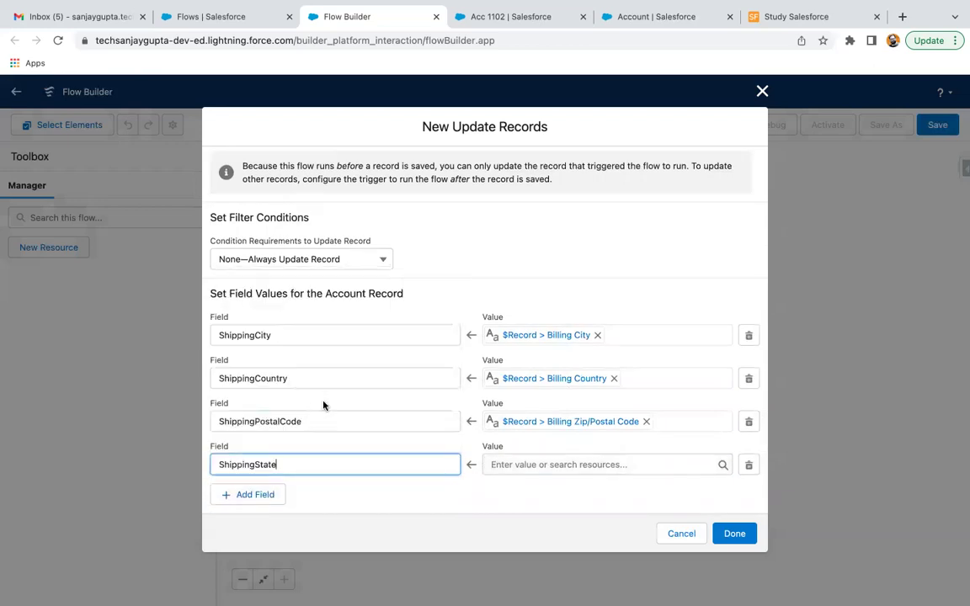
# Set the ShippingState value to the triggering record's BillingState ($Record > Billing State/Province)
pyautogui.click(542, 462)
pyautogui.write('reco')
pyautogui.click(556, 404)
pyautogui.write('stage')
pyautogui.press('BackSpace')
pyautogui.press('BackSpace')
pyautogui.press('BackSpace')
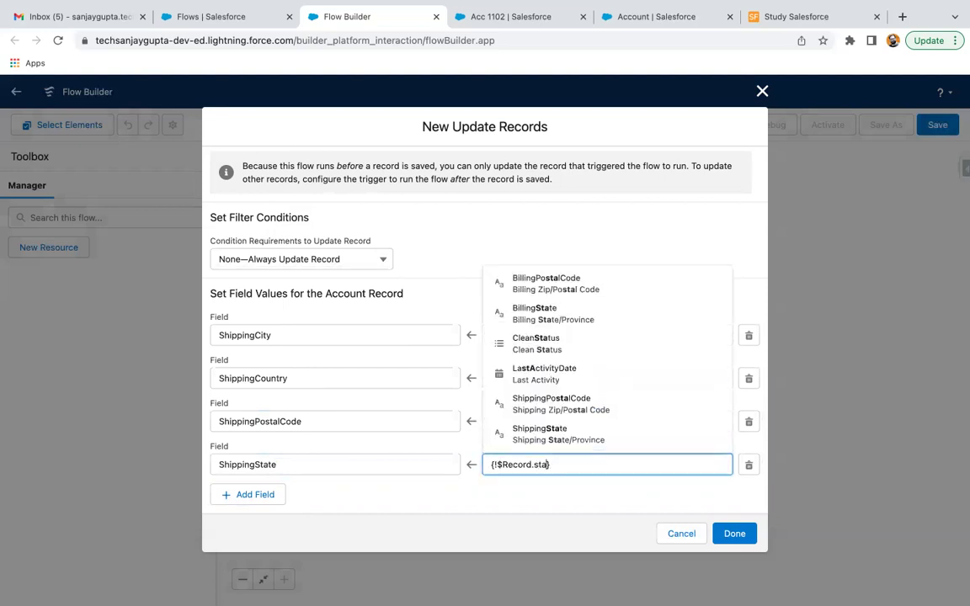
pyautogui.write('te')
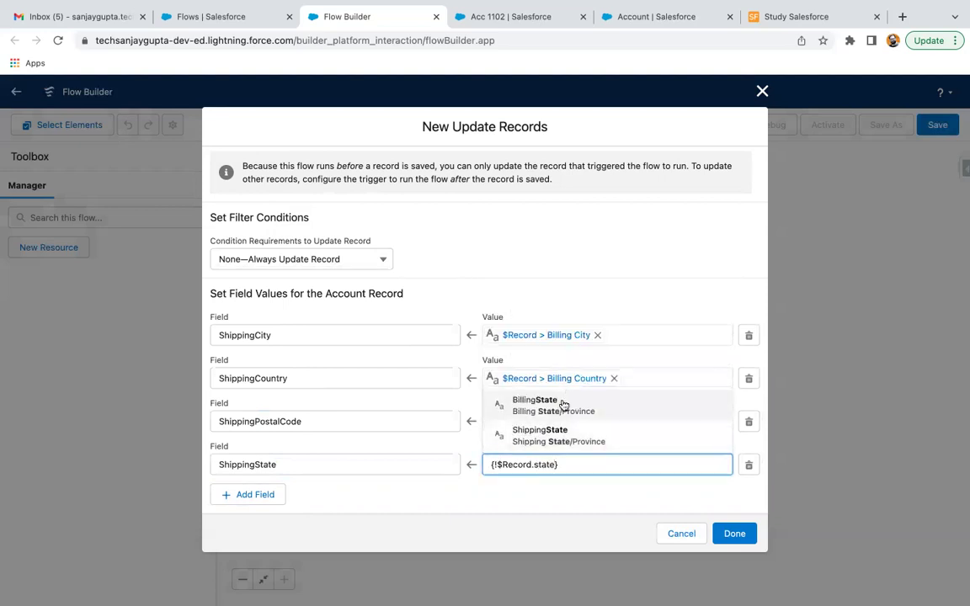
pyautogui.click(561, 402)
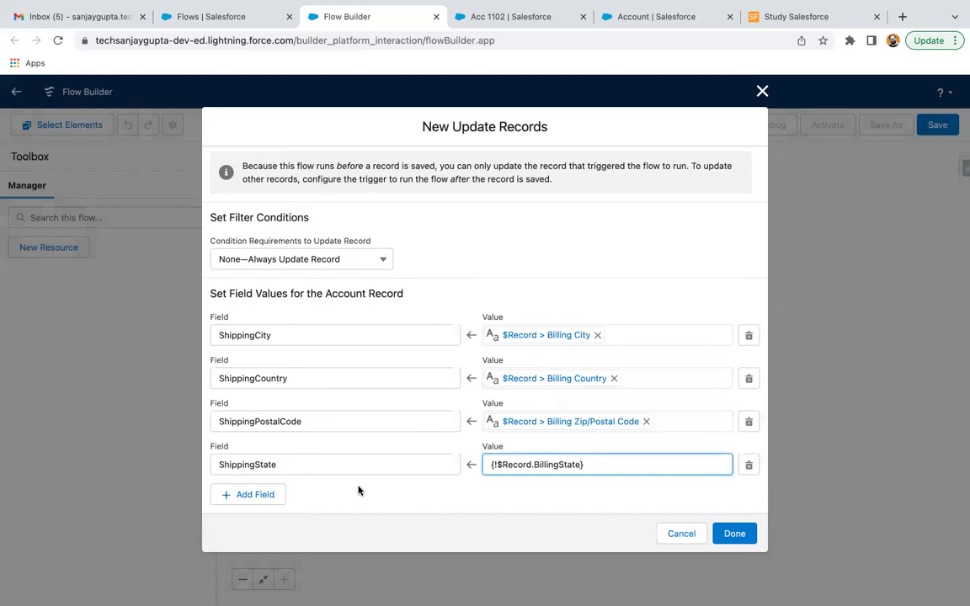
# Add a fifth field to the account update and choose ShippingStreet
pyautogui.click(266, 492)
pyautogui.click(277, 466)
pyautogui.write('shipin')
pyautogui.press('BackSpace')
pyautogui.press('BackSpace')
pyautogui.press('BackSpace')
pyautogui.write('i')
pyautogui.click(303, 438)
# Set the ShippingStreet value to the triggering record's BillingStreet ($Record > Billing Street) and finish the Update Records element
pyautogui.click(495, 465)
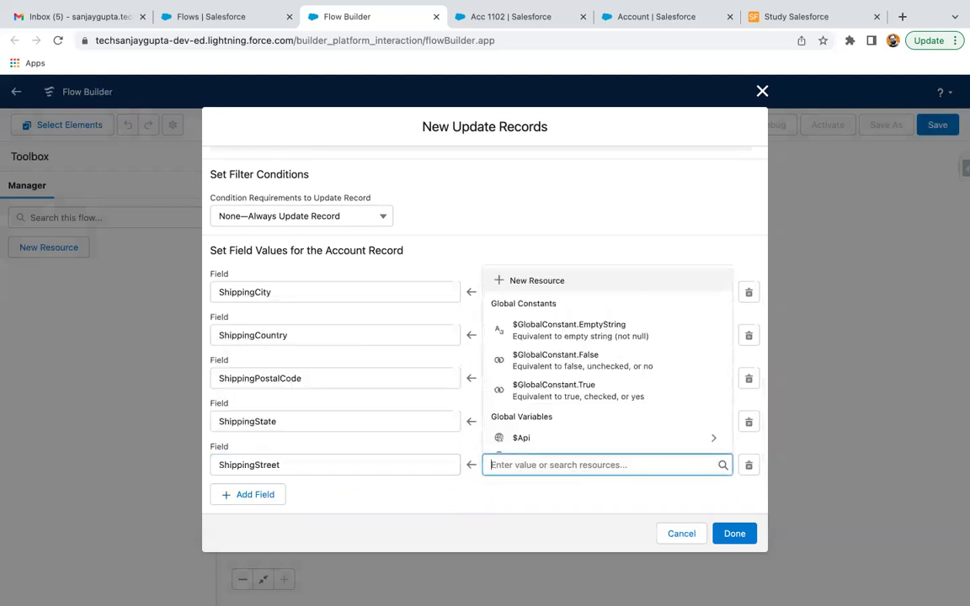
pyautogui.write('reco')
pyautogui.click(548, 416)
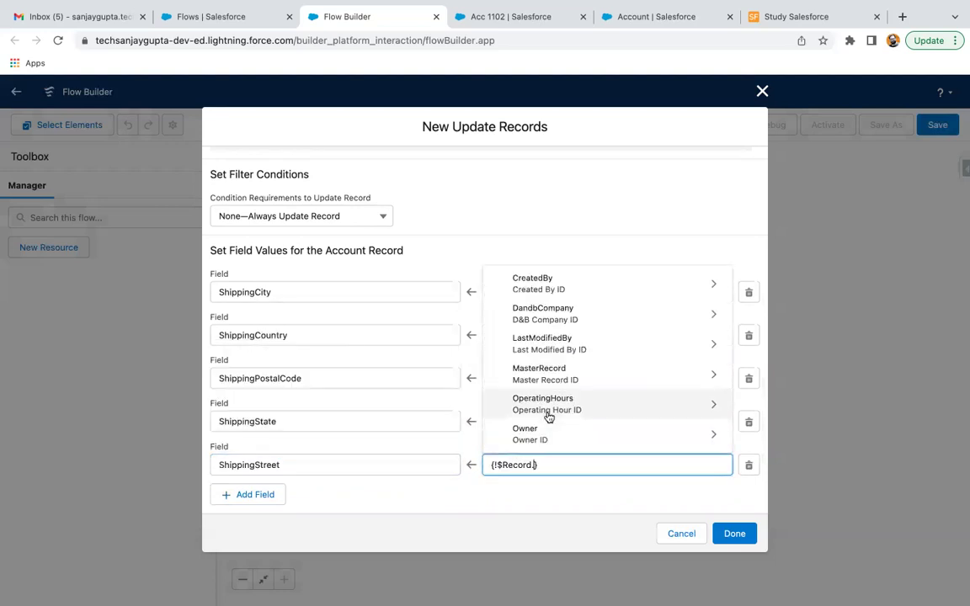
pyautogui.write('ship')
pyautogui.scroll(-3, 554, 360)
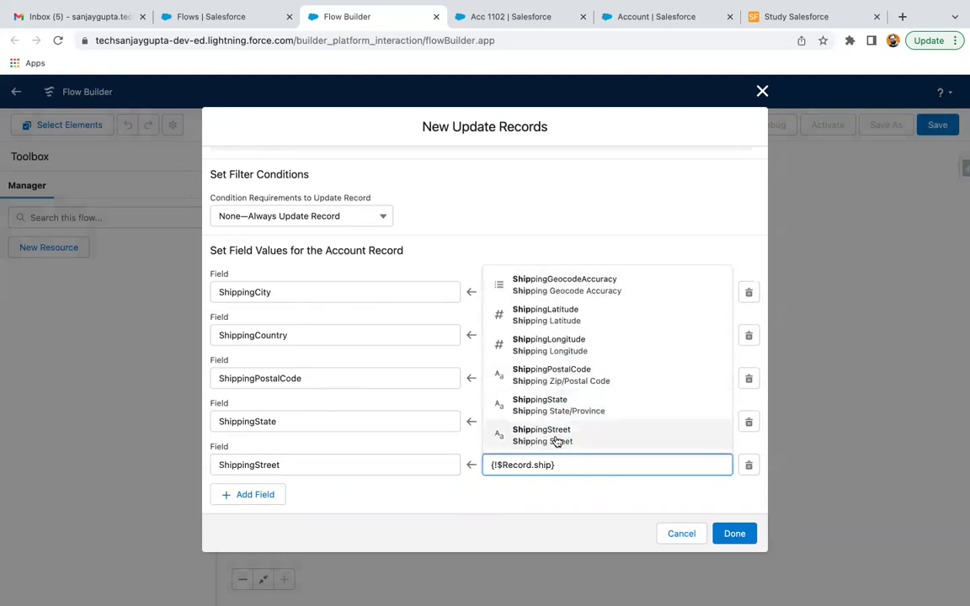
pyautogui.press('BackSpace')
pyautogui.press('BackSpace')
pyautogui.press('BackSpace')
pyautogui.press('BackSpace')
pyautogui.write('bill')
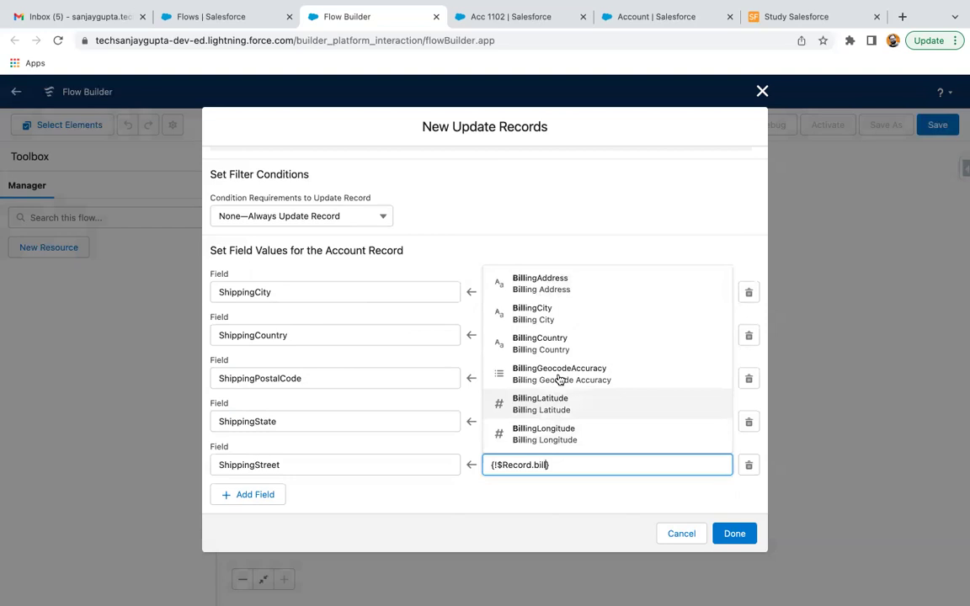
pyautogui.scroll(-3, 558, 381)
pyautogui.click(555, 435)
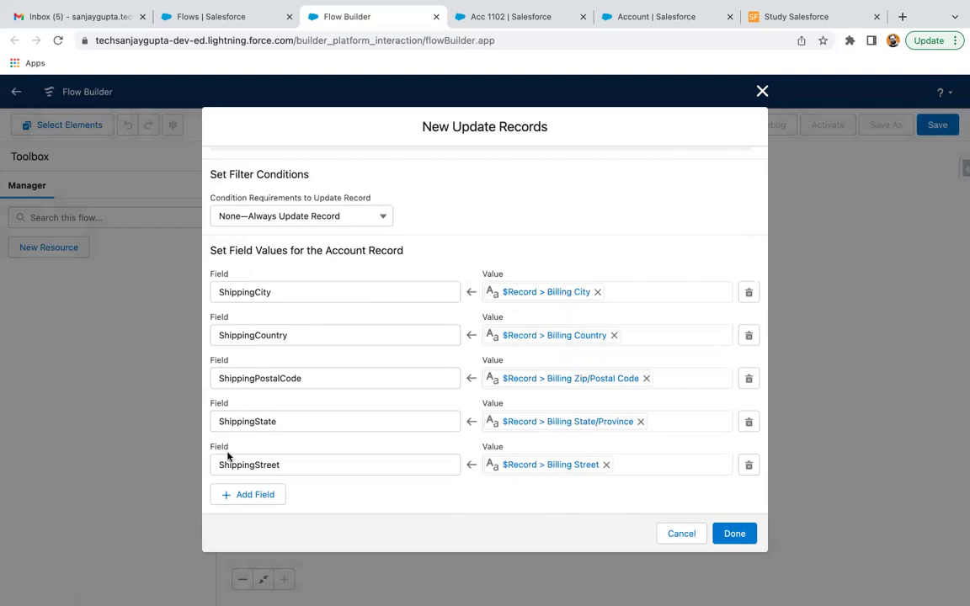
pyautogui.click(734, 533)
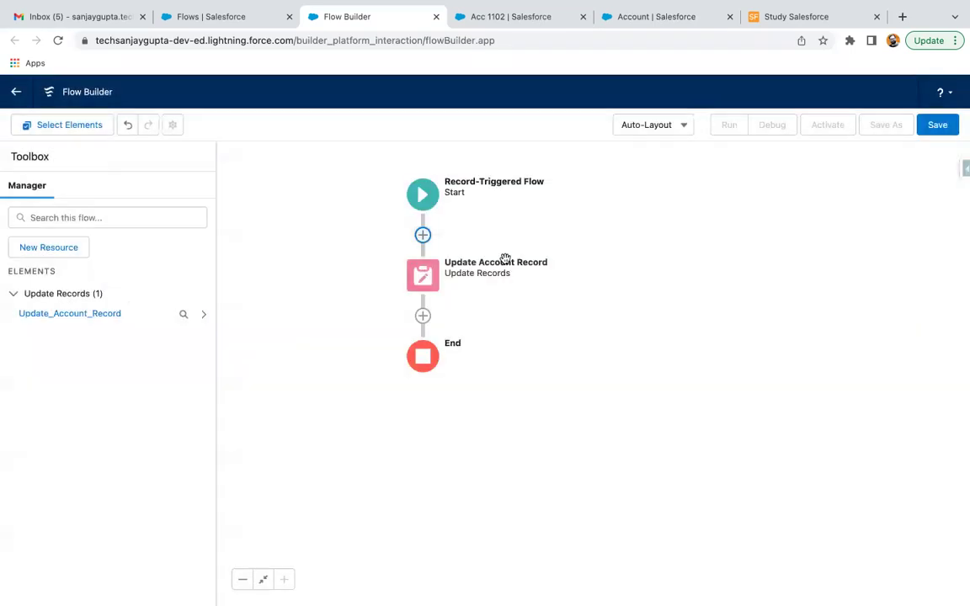
# Open the flow's start configuration and review its entry conditions on the billing fields
pyautogui.click(423, 194)
pyautogui.click(505, 267)
pyautogui.scroll(-10, 192, 436)
pyautogui.scroll(3, 212, 315)
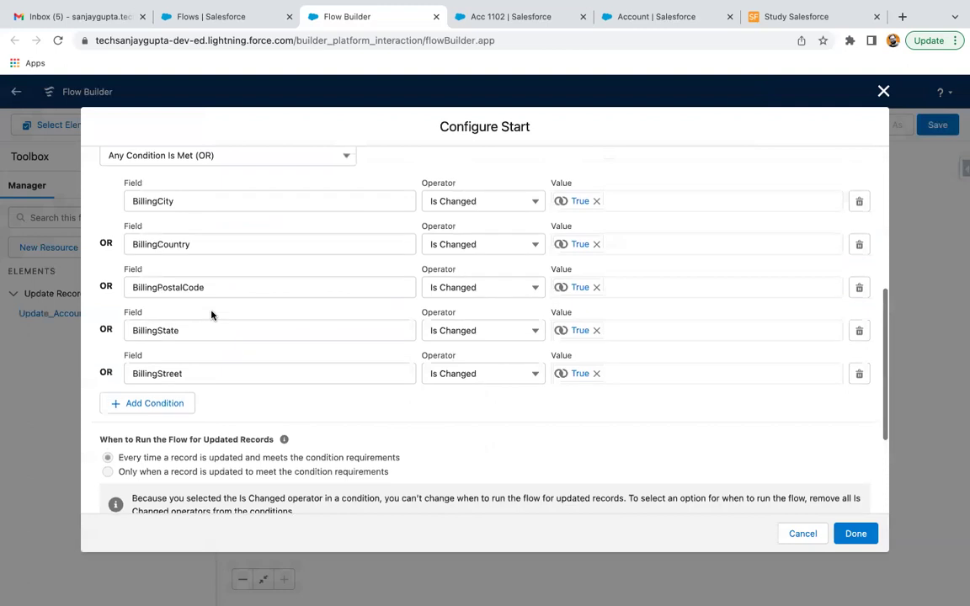
# Reselect BillingCity as the field of the first entry condition and confirm the start configuration
pyautogui.click(234, 201)
pyautogui.hotkey('ctrl', 'a')
pyautogui.write('rec')
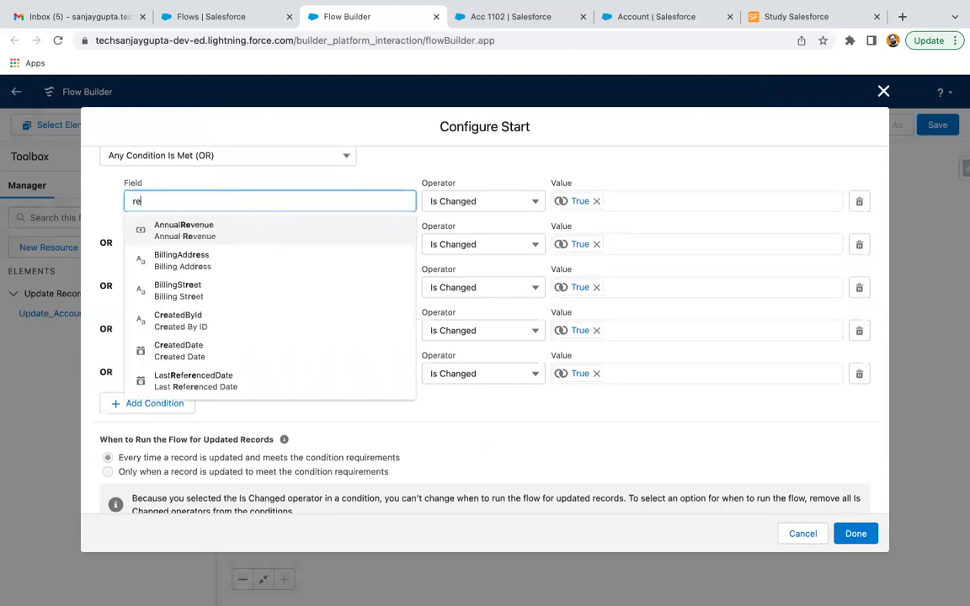
pyautogui.press('BackSpace')
pyautogui.press('BackSpace')
pyautogui.press('BackSpace')
pyautogui.write('bill')
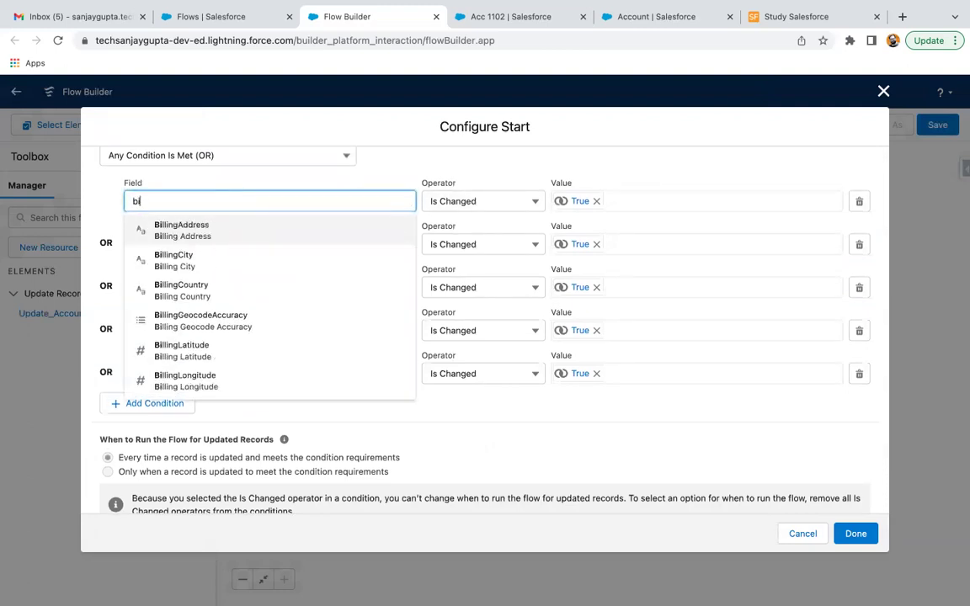
pyautogui.click(209, 262)
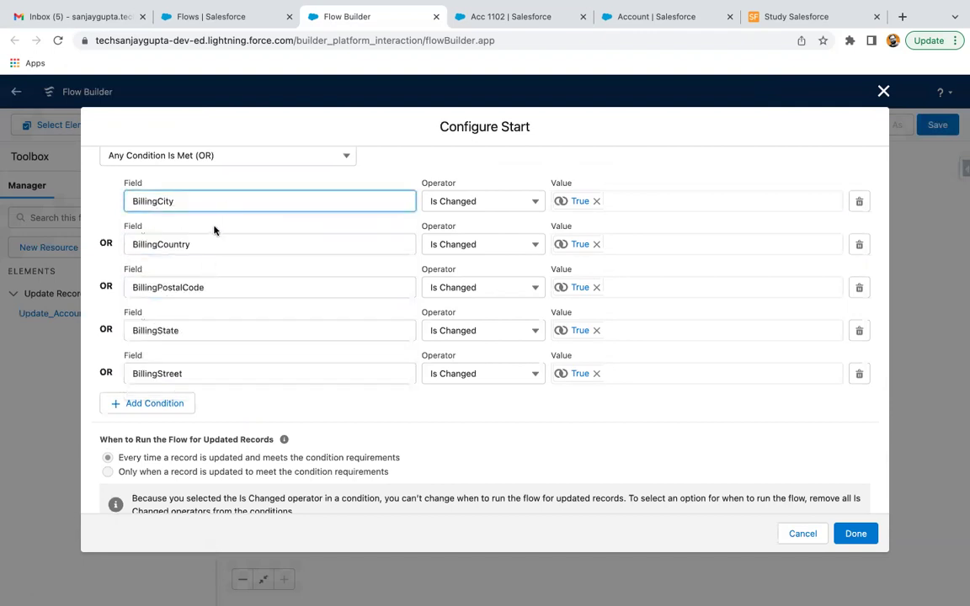
pyautogui.scroll(2, 213, 248)
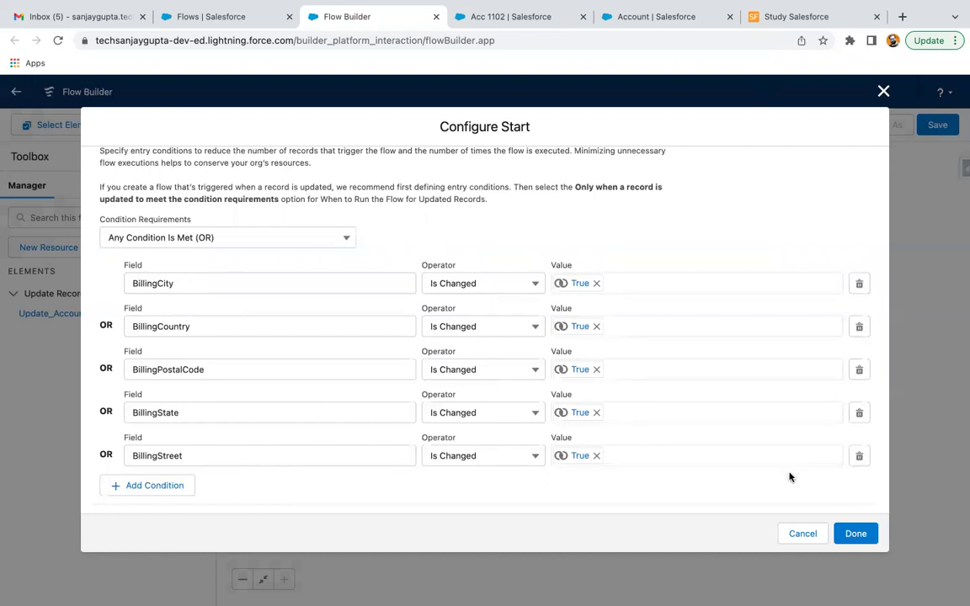
pyautogui.click(854, 533)
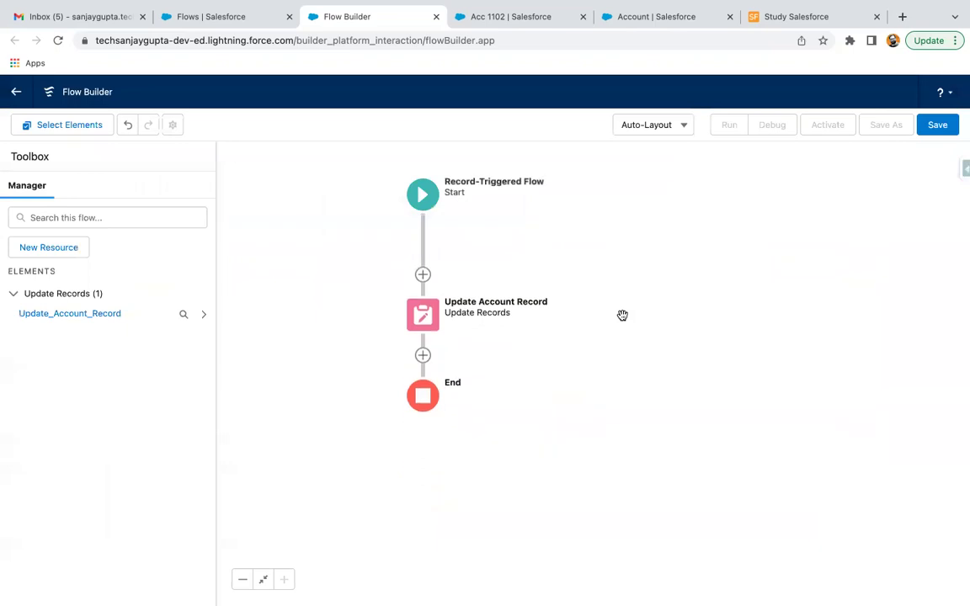
# Save the flow with the label "Copy Billing information to shipping" and activate it
pyautogui.click(941, 126)
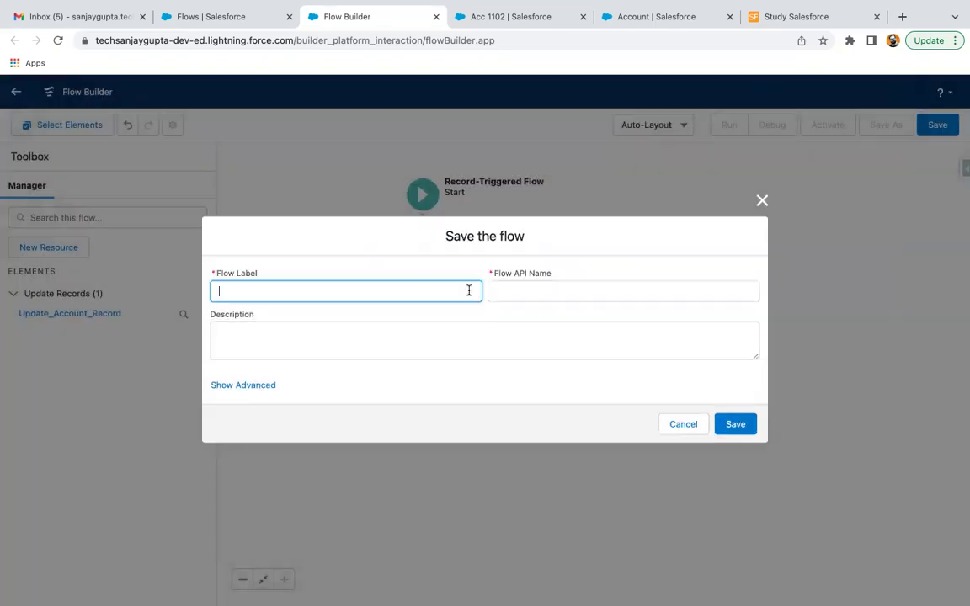
pyautogui.write('UPd')
pyautogui.write('mation to shipp')
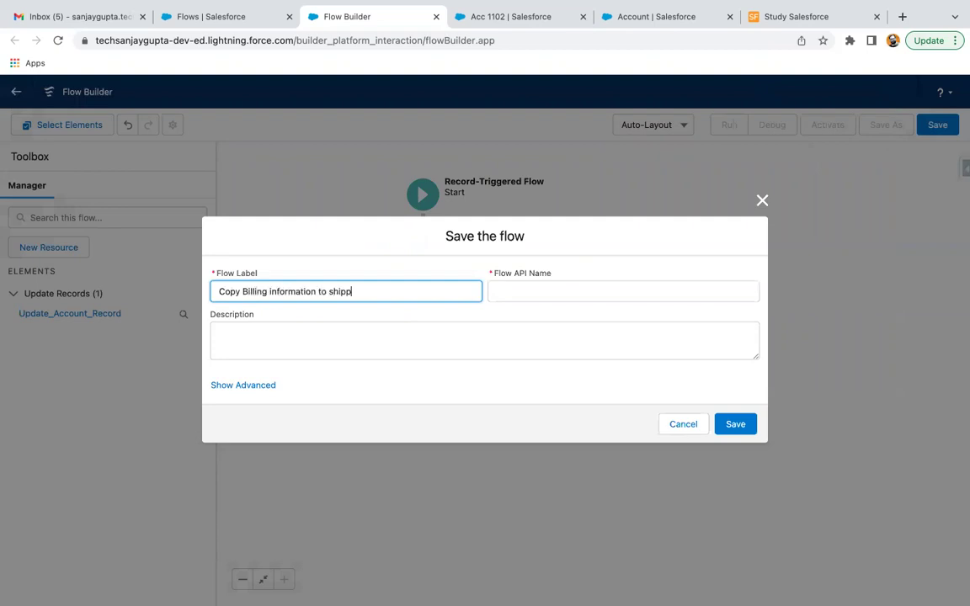
pyautogui.click(735, 424)
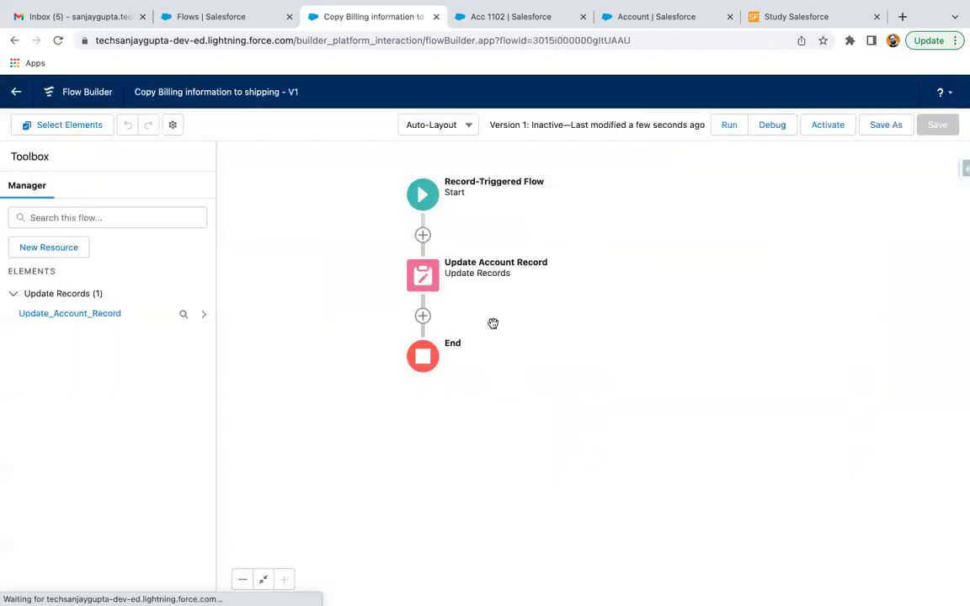
pyautogui.click(829, 125)
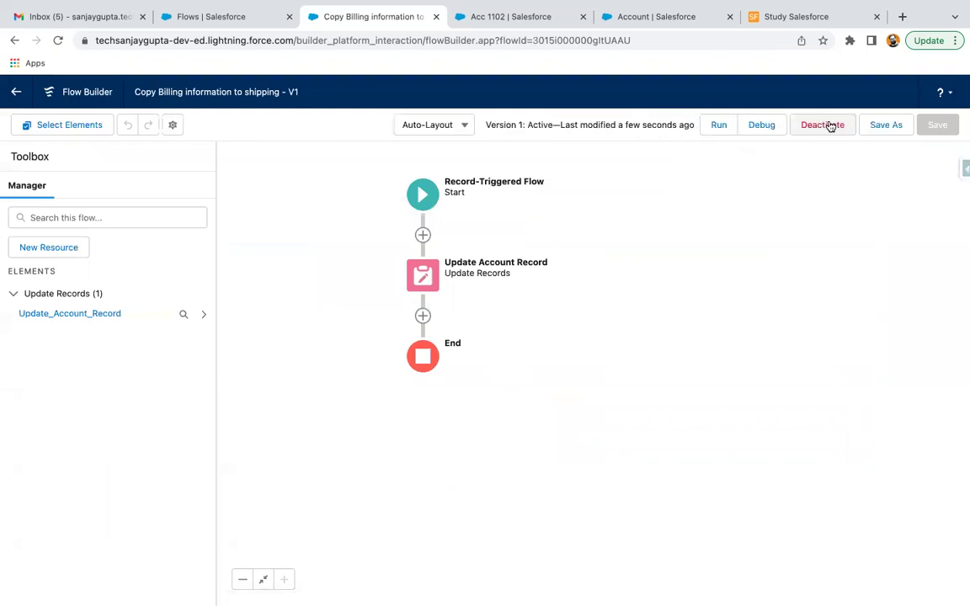
# Switch to the Acc 1102 account record, discard its open edit and check its billing and shipping address fields
pyautogui.click(480, 16)
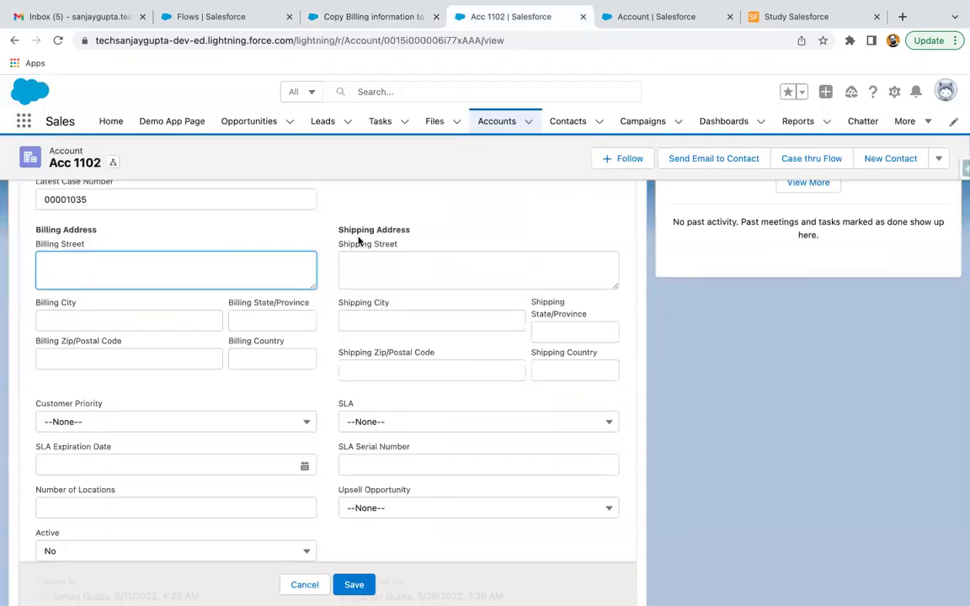
pyautogui.click(306, 587)
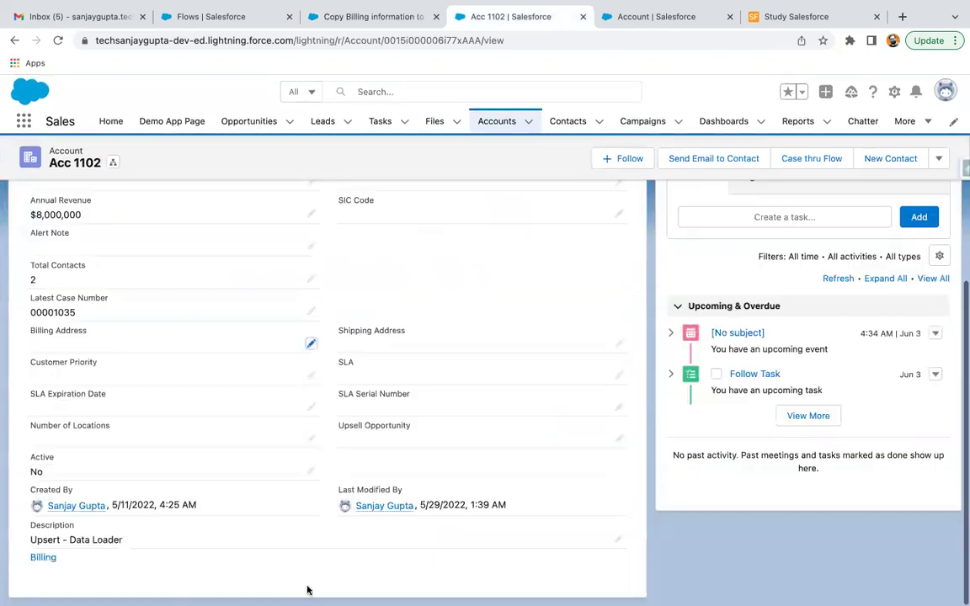
pyautogui.scroll(5, 331, 418)
pyautogui.scroll(-5, 331, 418)
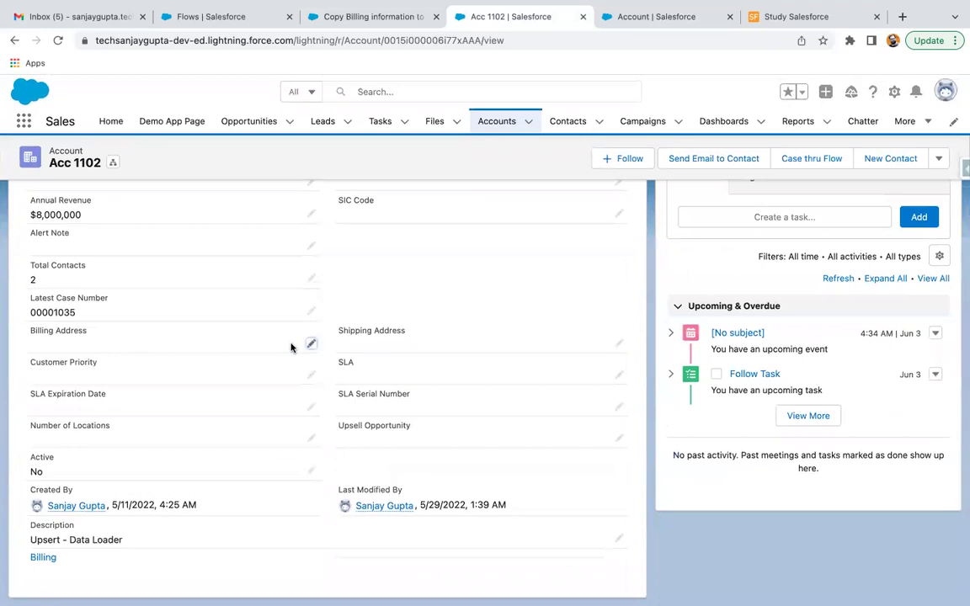
# Edit the Acc 1102 billing address, entering "TestStreet" as the street and "Test City" as the city
pyautogui.click(310, 341)
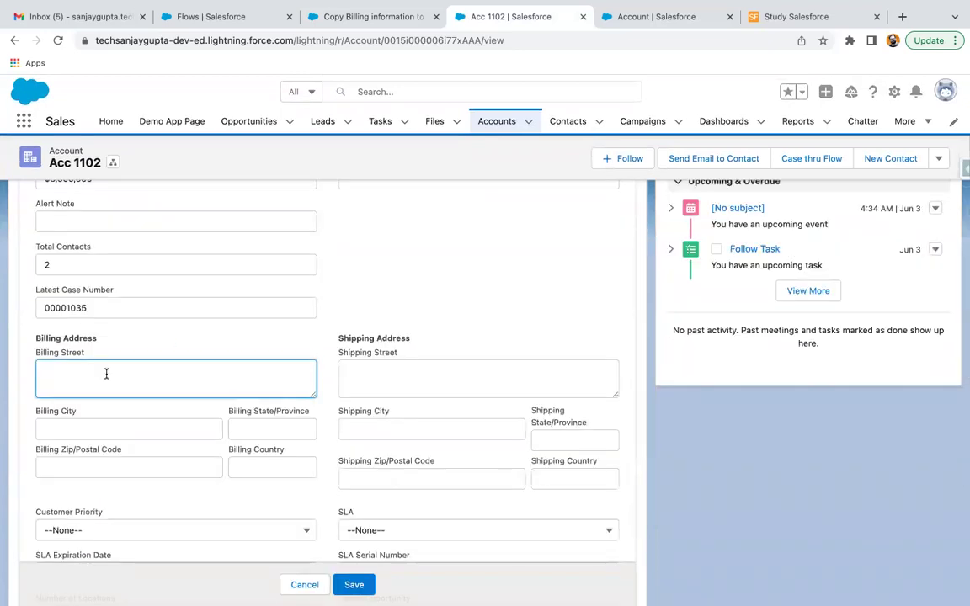
pyautogui.write('TestStreet')
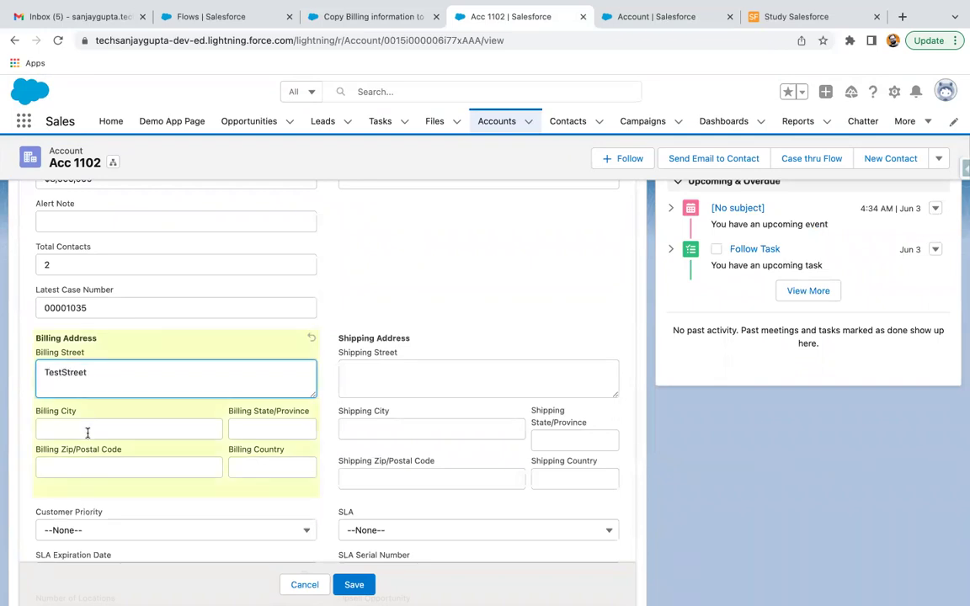
pyautogui.click(93, 424)
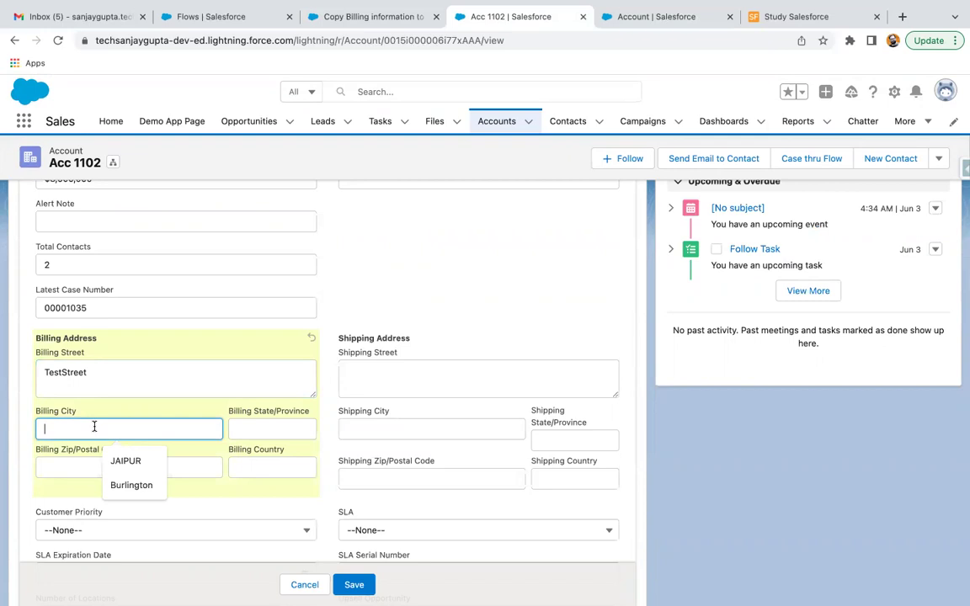
pyautogui.write('Test City')
# Complete the billing address with state "Test State", postal code "234234234" and country "India", and save the record
pyautogui.click(244, 429)
pyautogui.write('St')
pyautogui.press('BackSpace')
pyautogui.write('TEst')
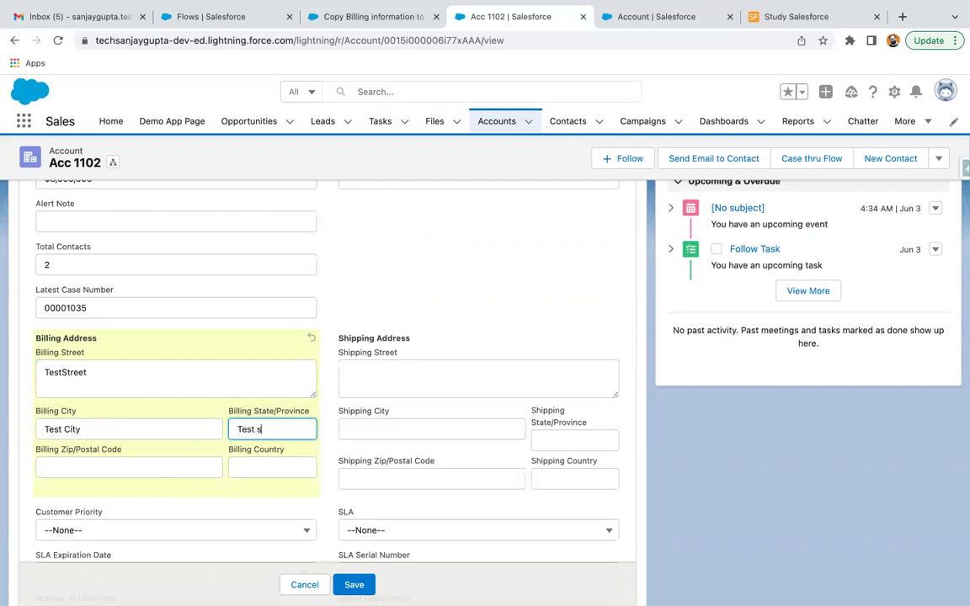
pyautogui.click(164, 466)
pyautogui.write('234234234')
pyautogui.click(251, 469)
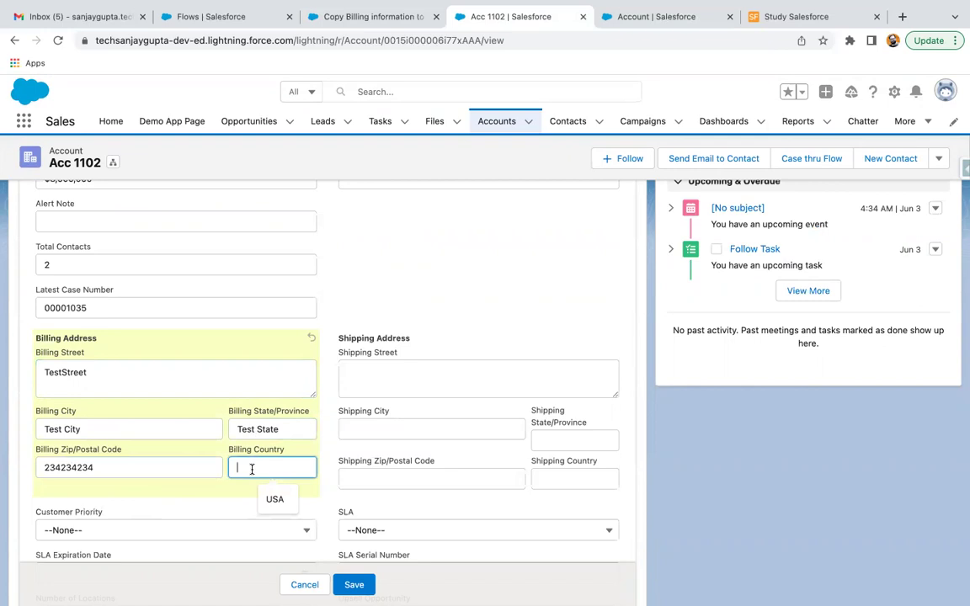
pyautogui.click(238, 468)
pyautogui.click(353, 582)
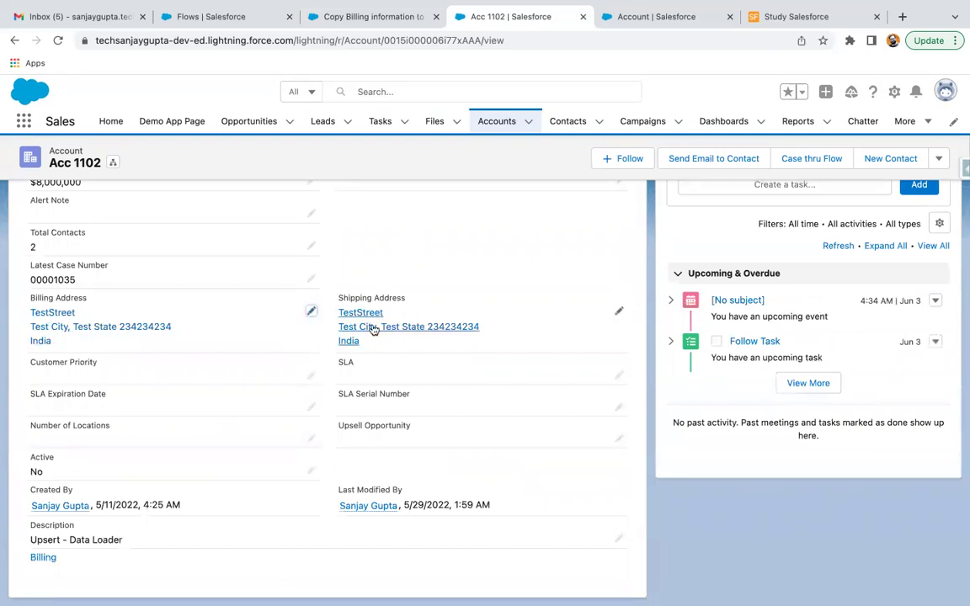
# Change the Acc 1102 billing country to "USA" and save the record
pyautogui.click(311, 312)
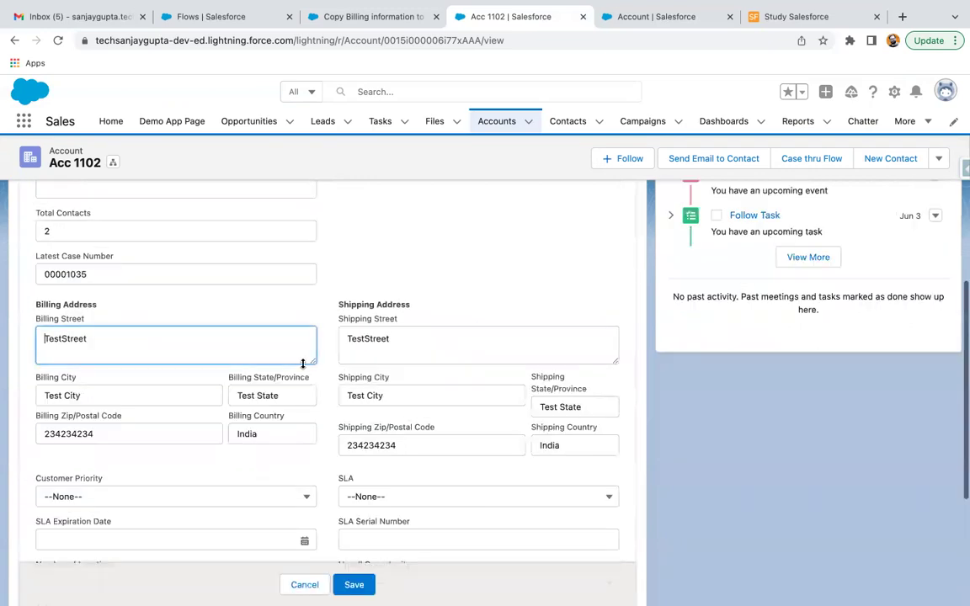
pyautogui.click(247, 435)
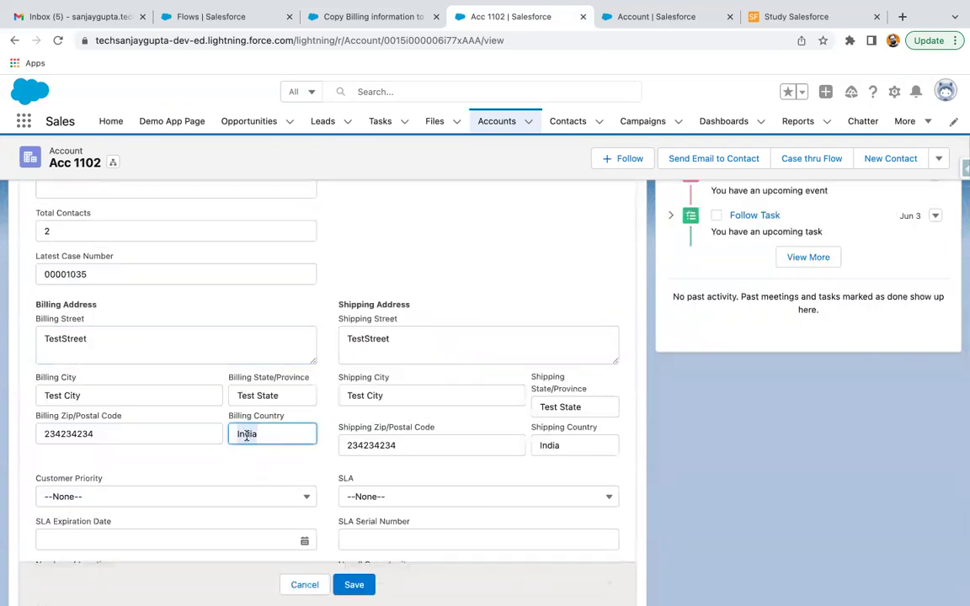
pyautogui.write('USA')
pyautogui.click(354, 584)
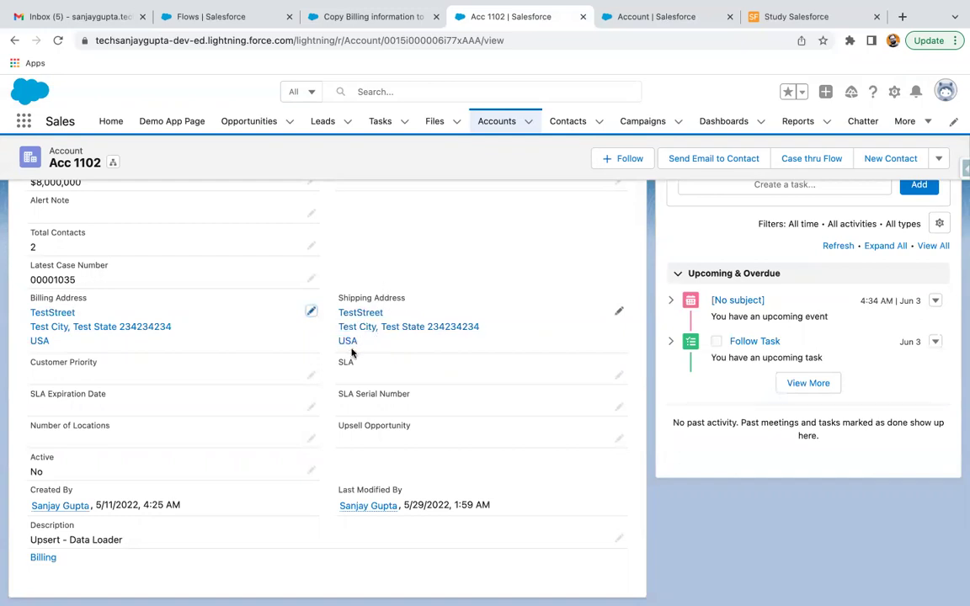
# Change the Acc 1102 billing city to "Test City Updated" and save the record
pyautogui.click(311, 310)
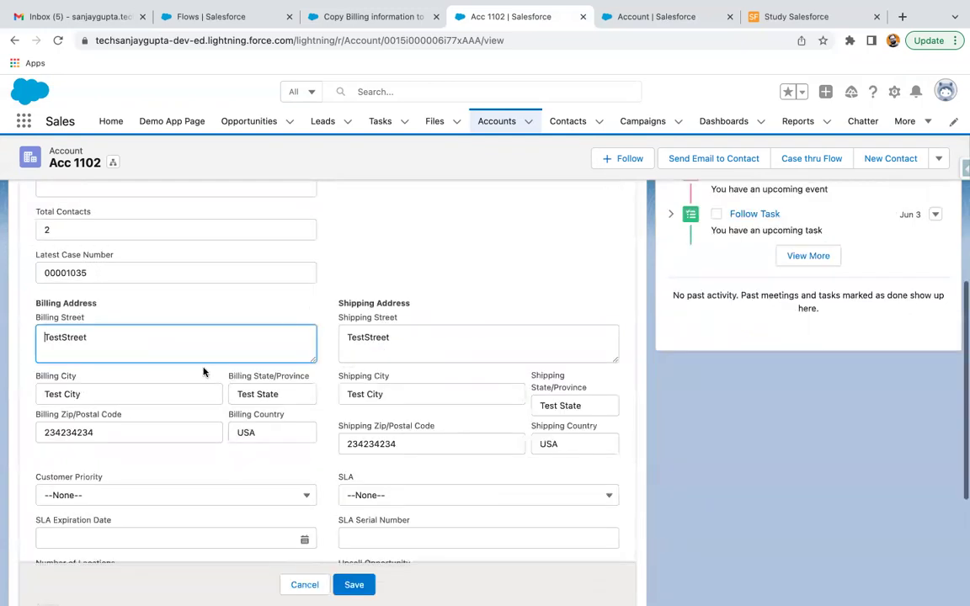
pyautogui.click(99, 397)
pyautogui.write('Updated')
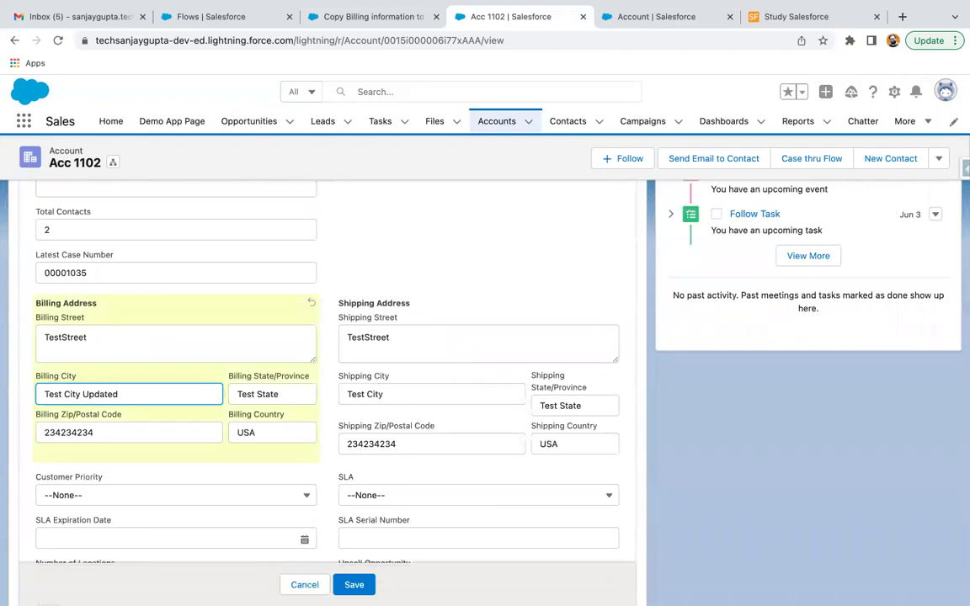
pyautogui.click(353, 584)
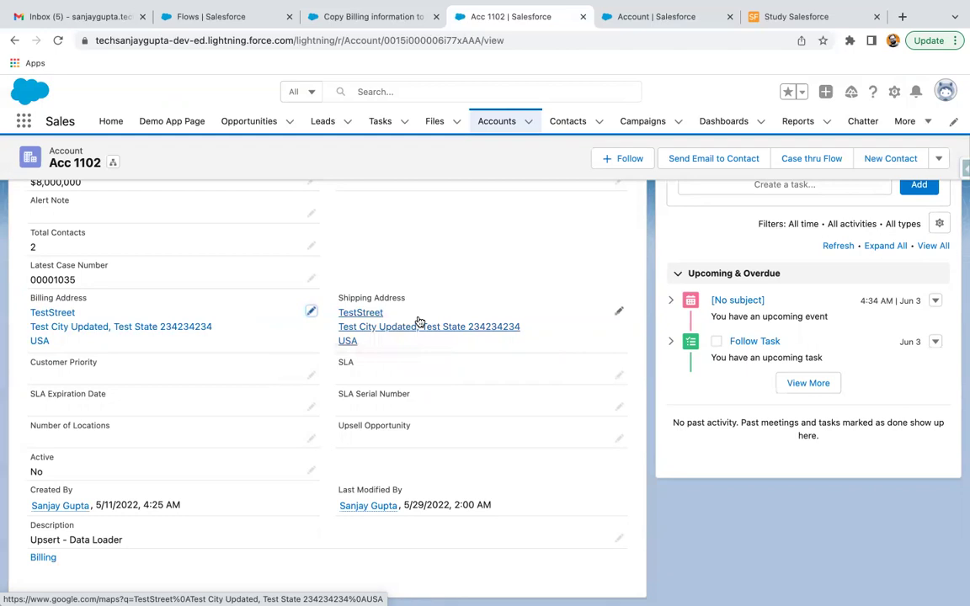
# Start a new account from the Accounts list and name it "Account 2201"
pyautogui.scroll(10, 419, 323)
pyautogui.click(503, 122)
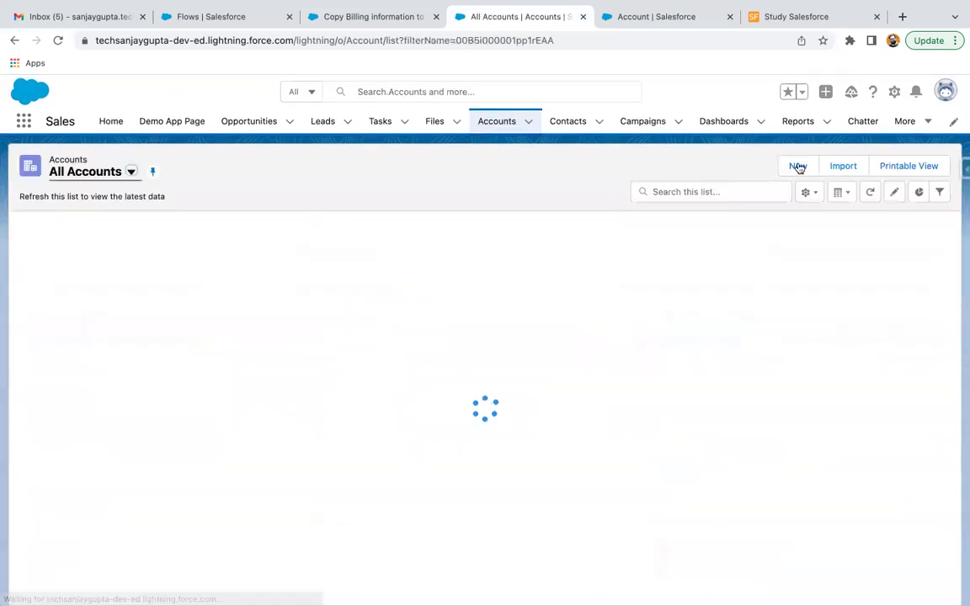
pyautogui.click(798, 167)
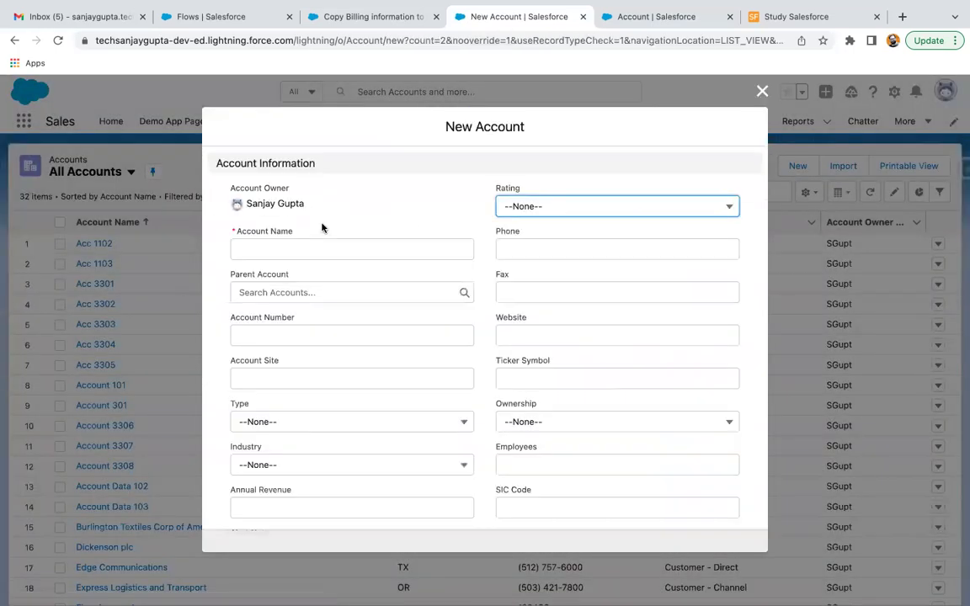
pyautogui.click(332, 247)
pyautogui.write('Acc')
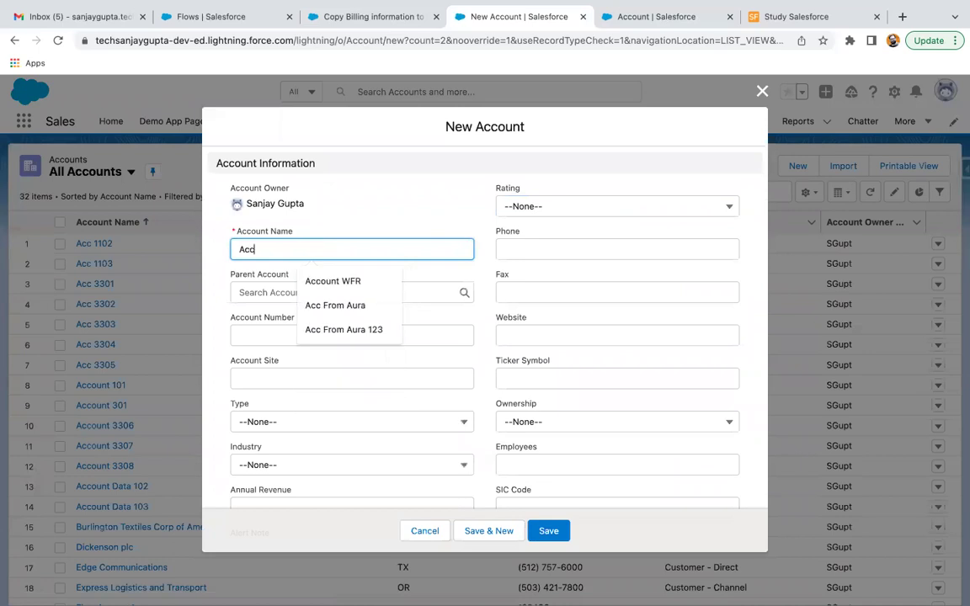
pyautogui.write('ount 2201')
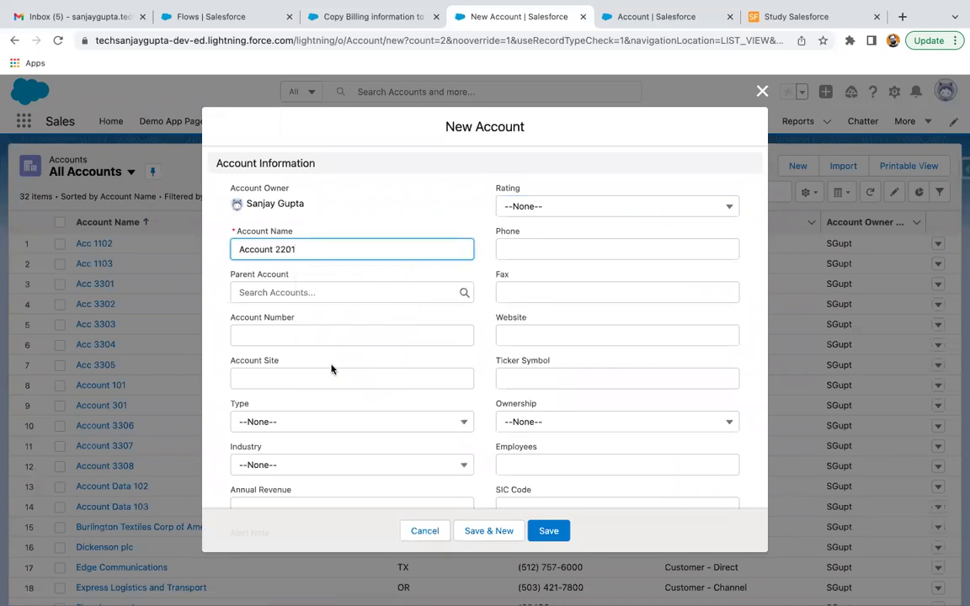
# Fill in the new account's billing address with "Test Street", "Test City", "Test State", postal code "1234" and country "India"
pyautogui.scroll(-10, 300, 334)
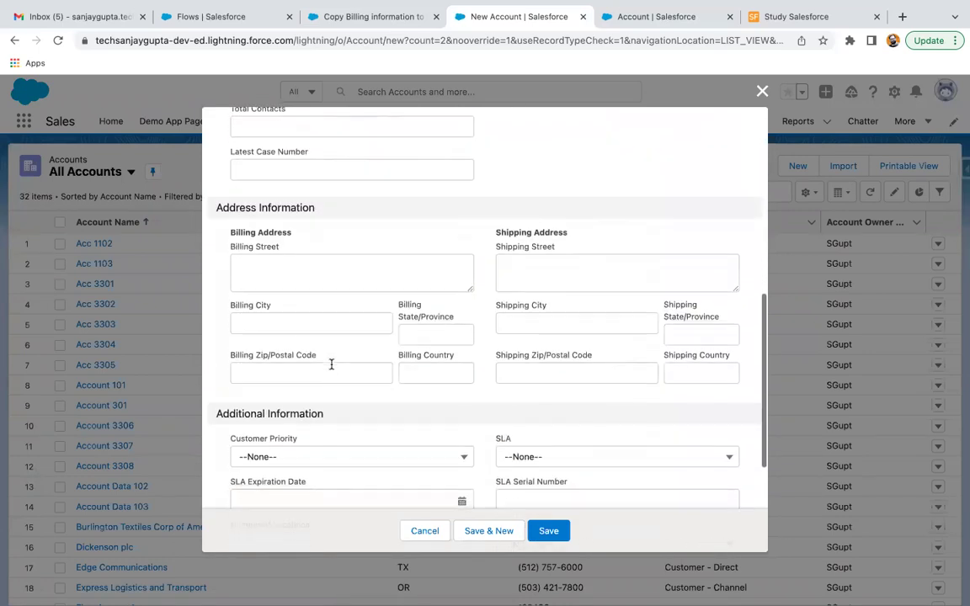
pyautogui.click(301, 230)
pyautogui.write('Test Street')
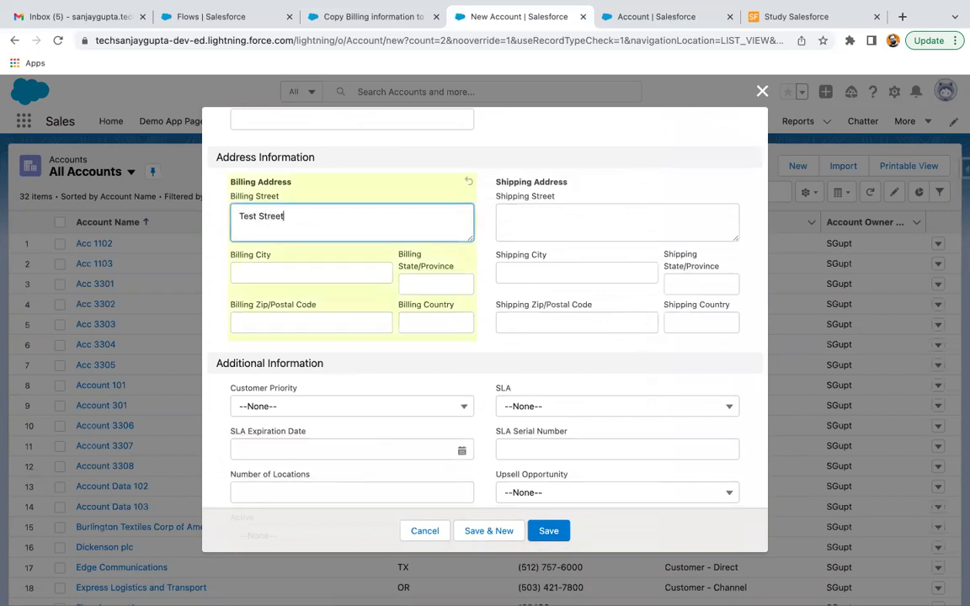
pyautogui.click(311, 272)
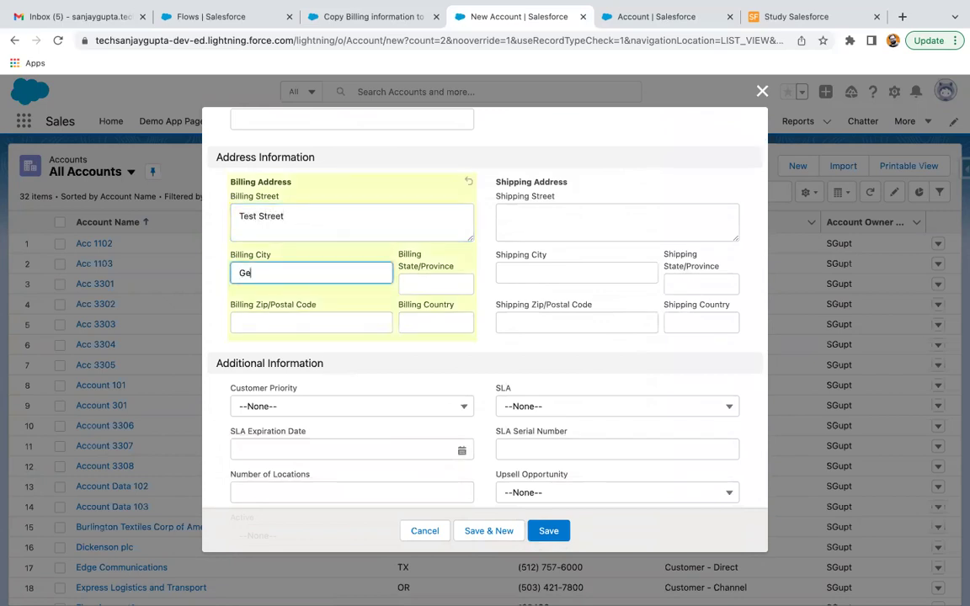
pyautogui.write('Test City')
pyautogui.press('Tab')
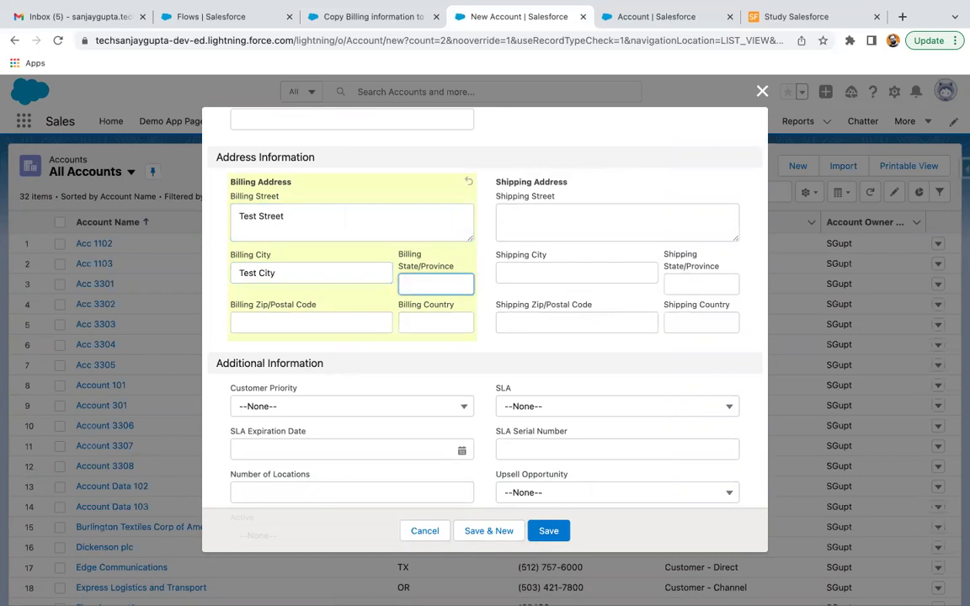
pyautogui.write('Test State')
pyautogui.press('Tab')
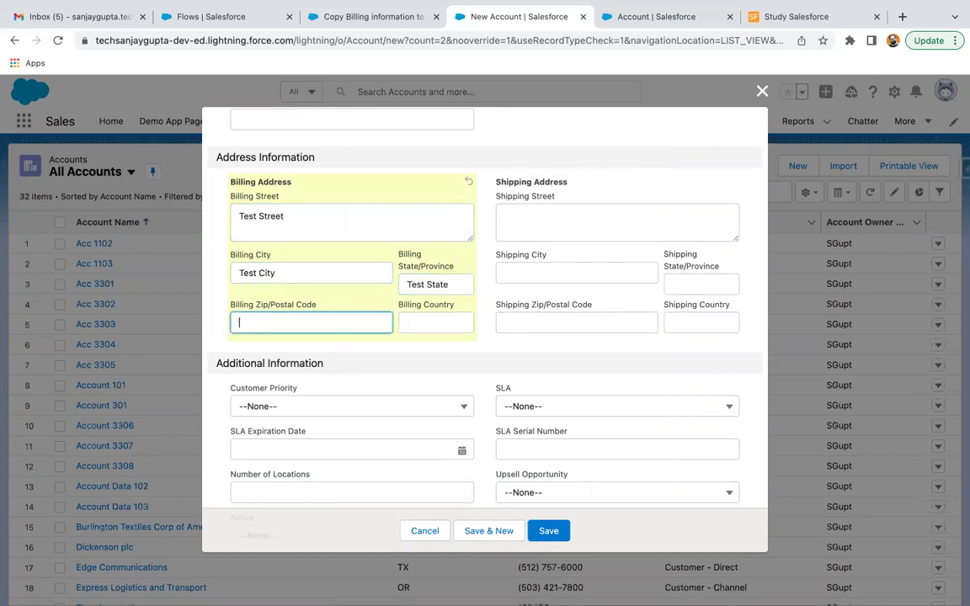
pyautogui.press('Tab')
# Save the new account and check the billing and shipping addresses in its details
pyautogui.click(549, 530)
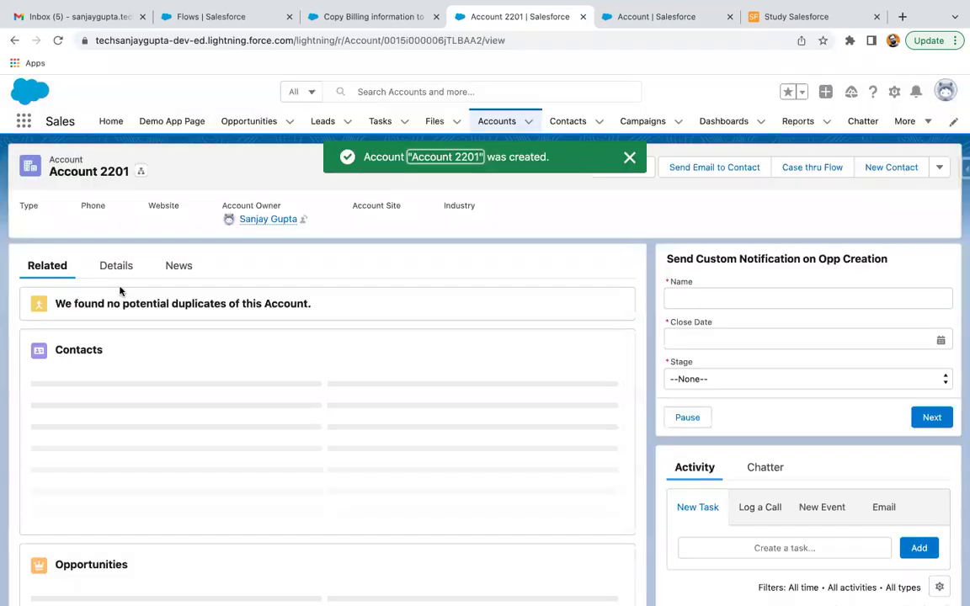
pyautogui.click(115, 269)
pyautogui.scroll(-3, 281, 427)
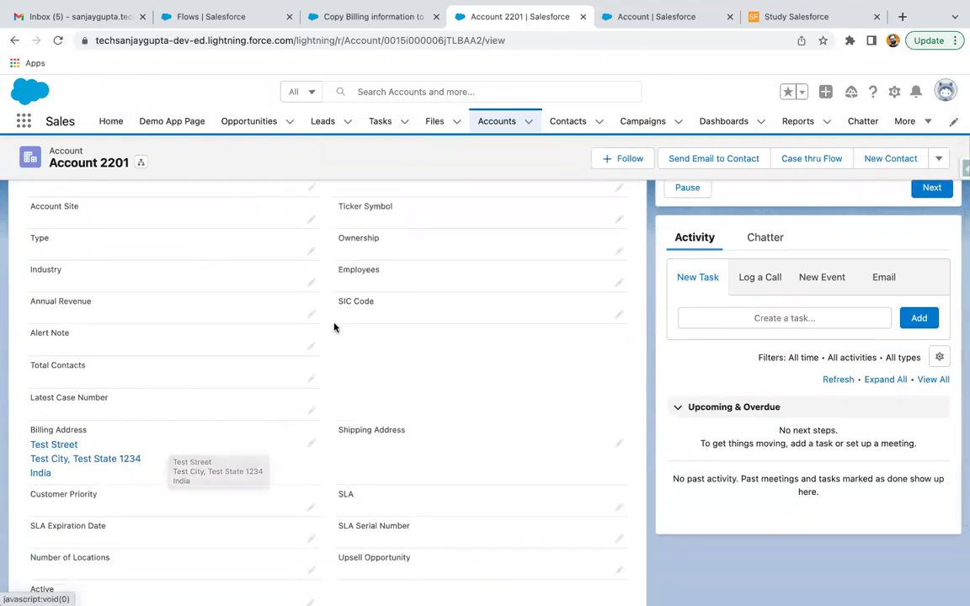
# Switch to the "Copy Billing information to shipping" flow and open its start configuration at the entry conditions
pyautogui.click(389, 18)
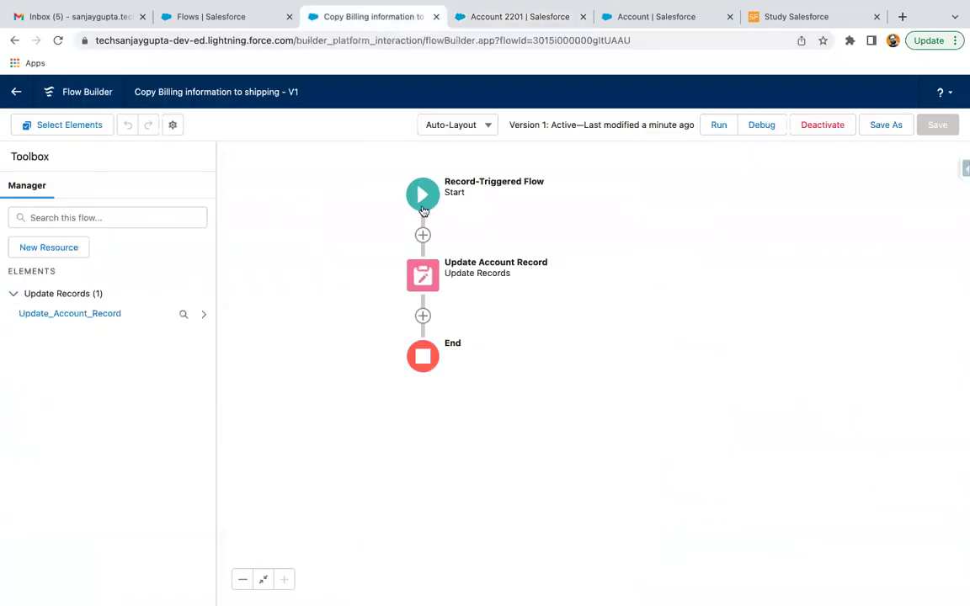
pyautogui.click(421, 193)
pyautogui.click(377, 298)
pyautogui.scroll(-5, 353, 358)
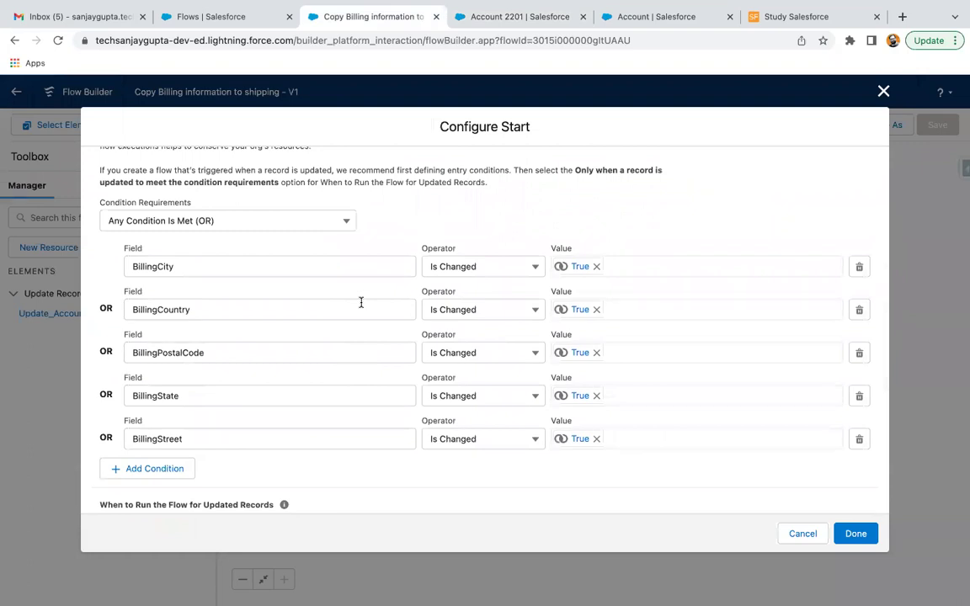
pyautogui.scroll(-1, 296, 375)
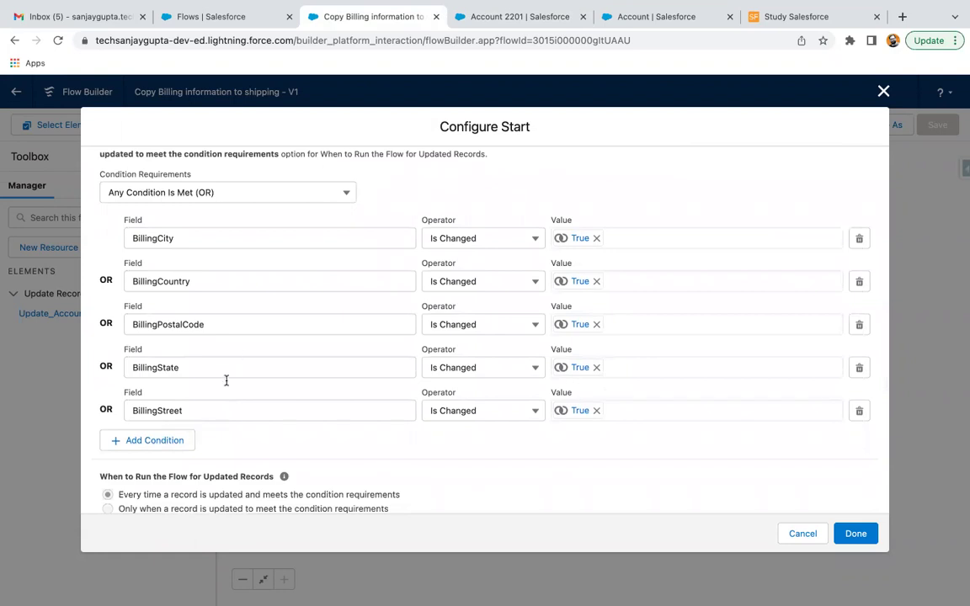
# Add a sixth entry condition and set its field to BillingCity, copied from the first condition
pyautogui.click(180, 444)
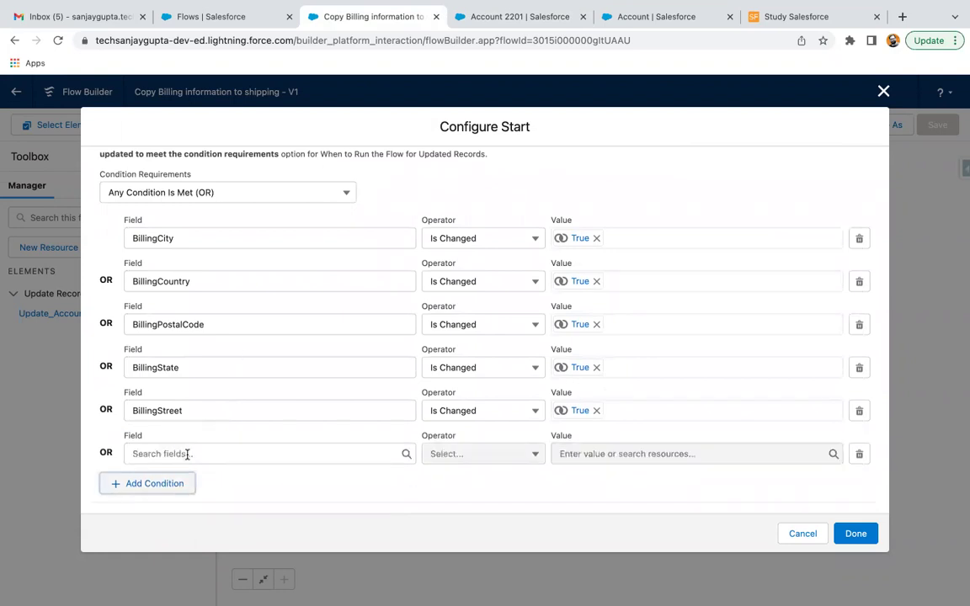
pyautogui.click(186, 455)
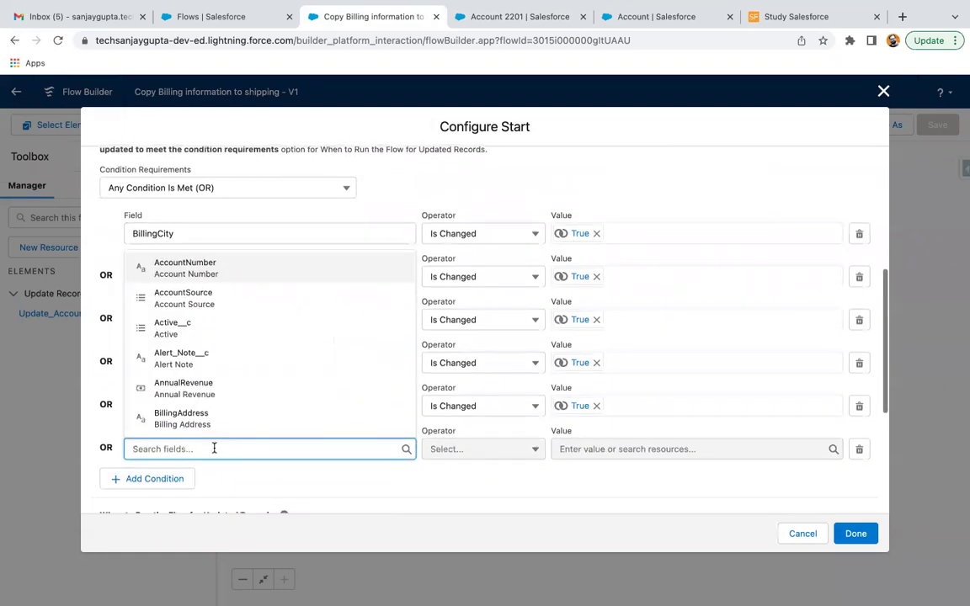
pyautogui.scroll(-1, 252, 393)
pyautogui.scroll(-3, 253, 393)
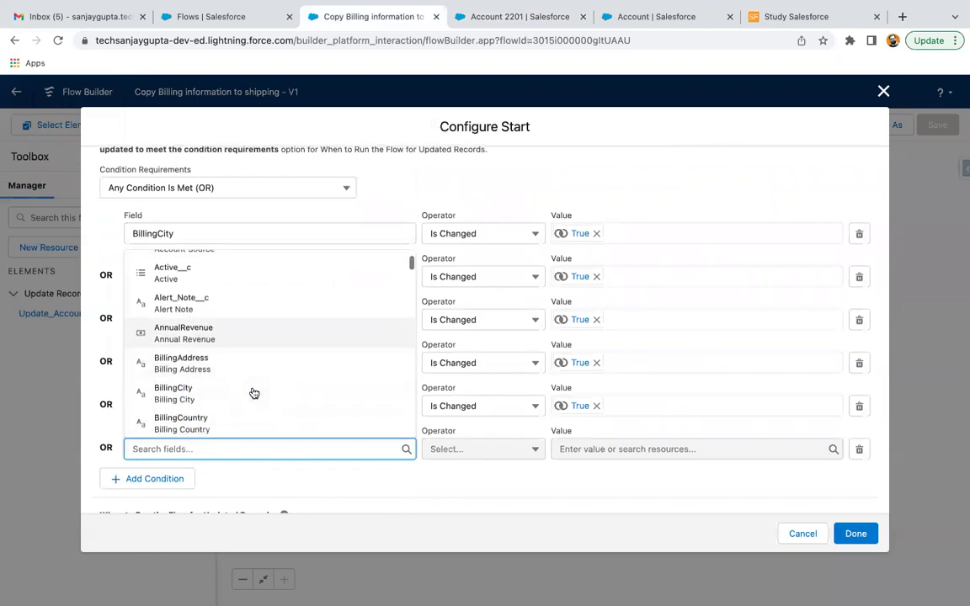
pyautogui.scroll(-2, 253, 393)
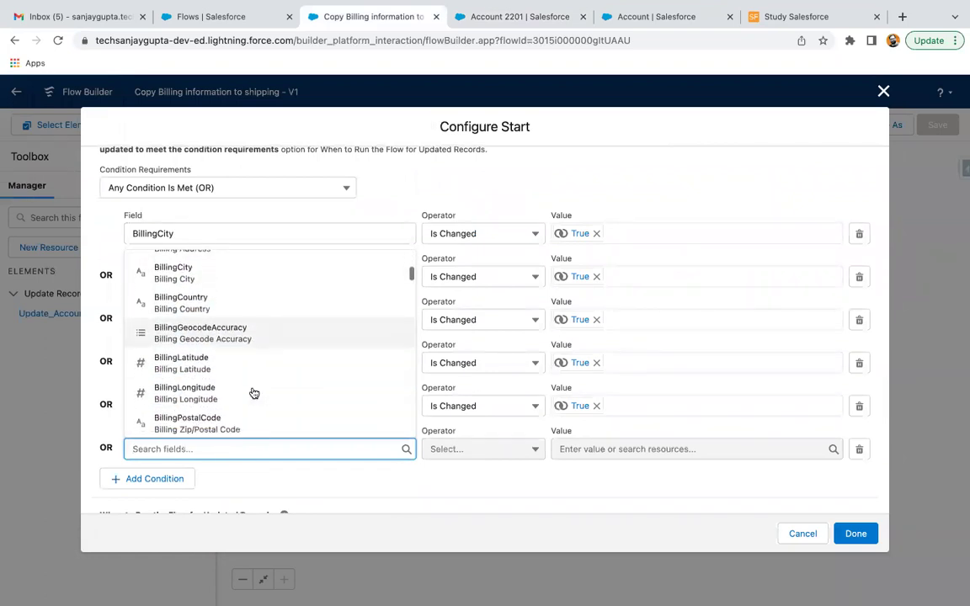
pyautogui.scroll(1, 253, 393)
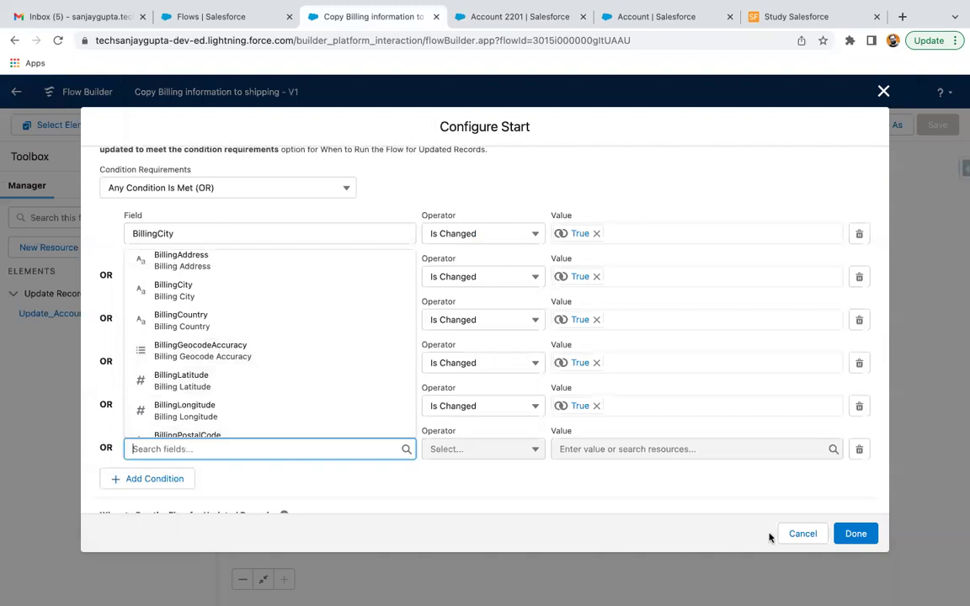
pyautogui.scroll(-2, 632, 337)
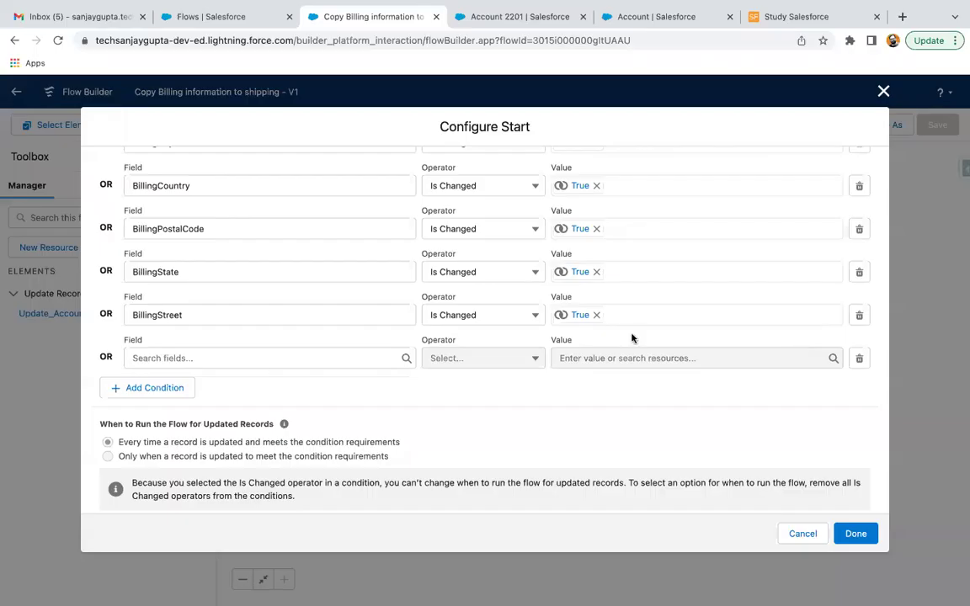
pyautogui.click(202, 357)
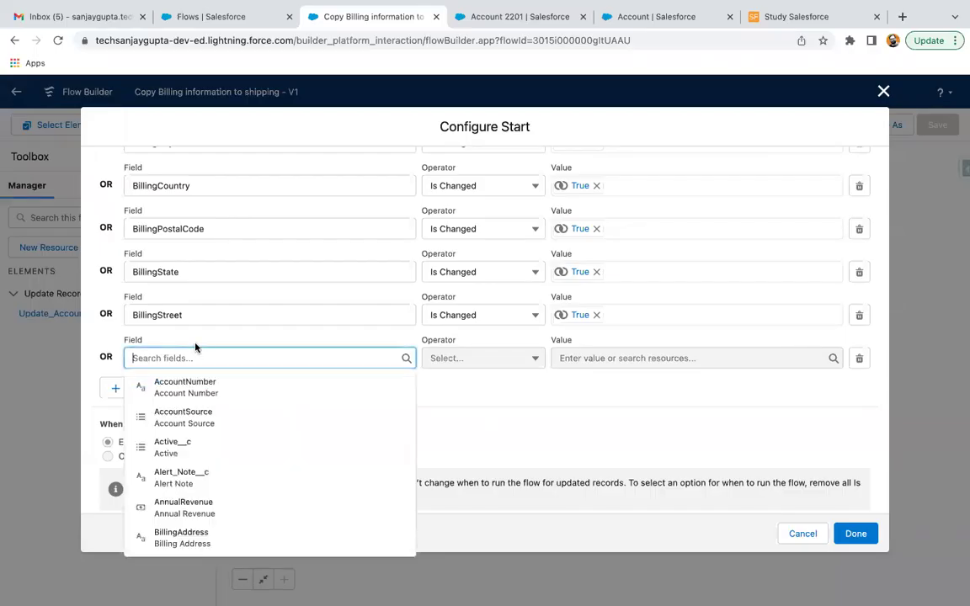
pyautogui.scroll(2, 195, 342)
pyautogui.click(147, 219)
pyautogui.hotkey('ctrl', 'c')
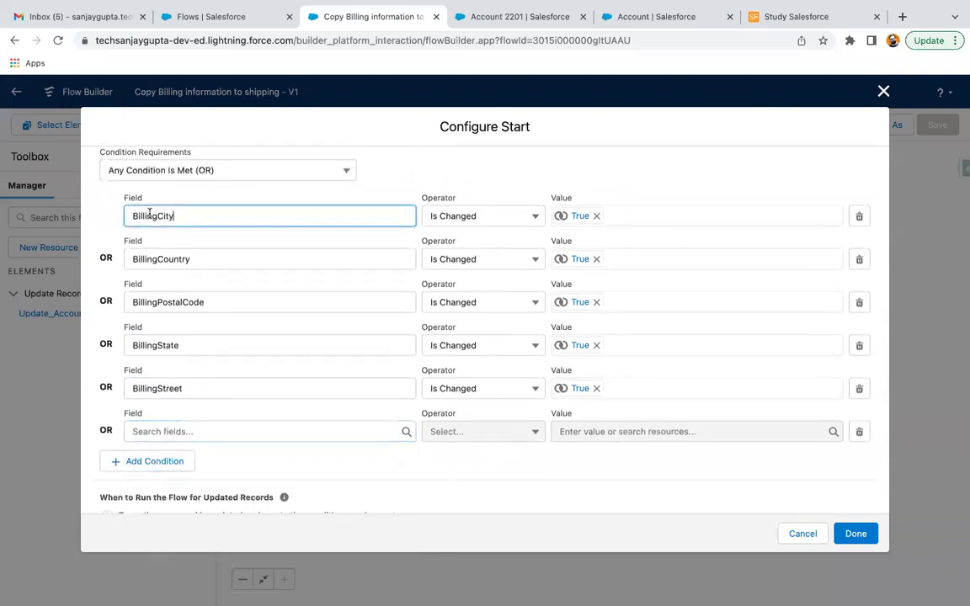
pyautogui.click(152, 431)
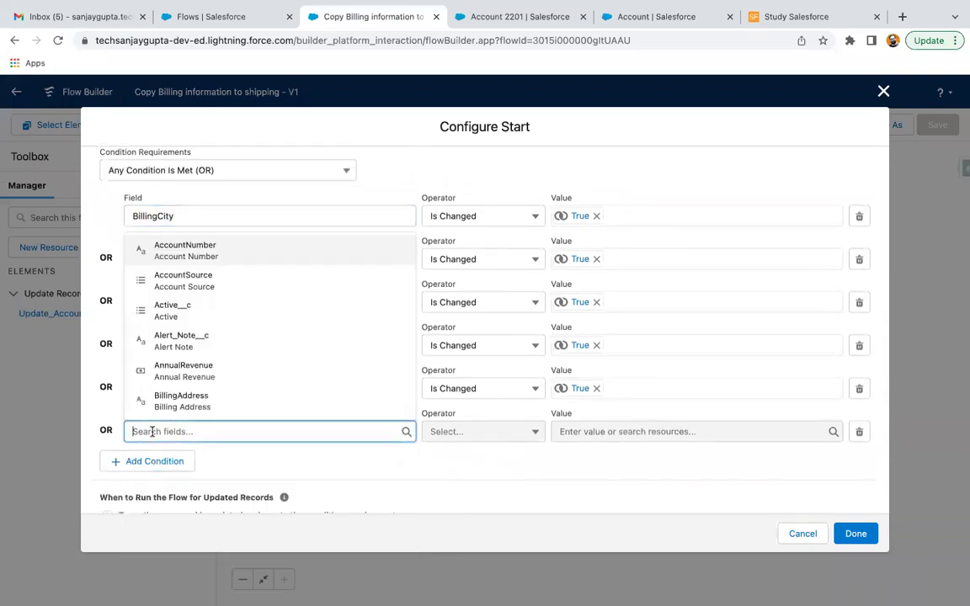
pyautogui.hotkey('ctrl', 'v')
# Set the new BillingCity condition to the Is Null operator with the value False
pyautogui.click(480, 431)
pyautogui.click(484, 383)
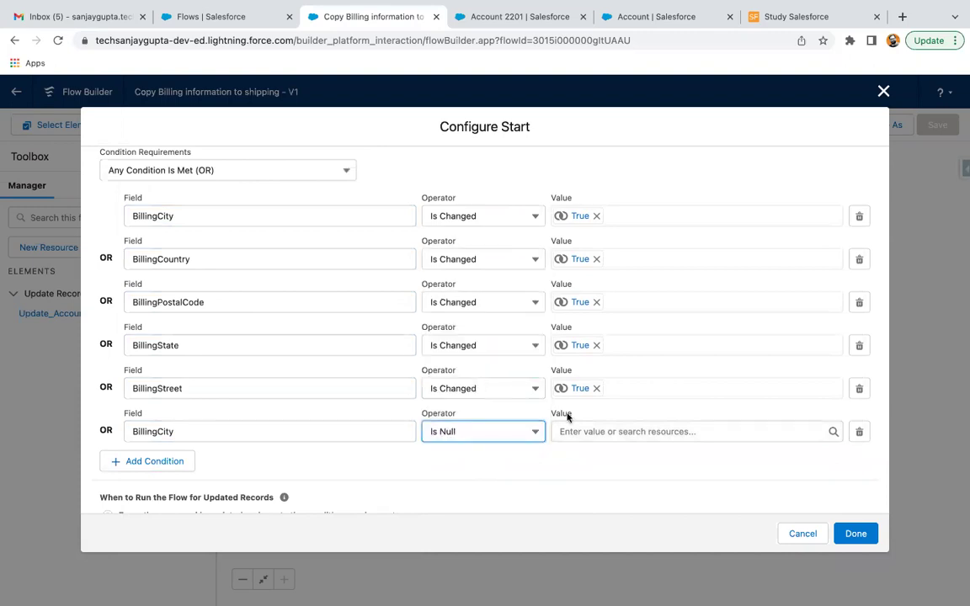
pyautogui.click(573, 431)
pyautogui.write('false')
pyautogui.click(622, 480)
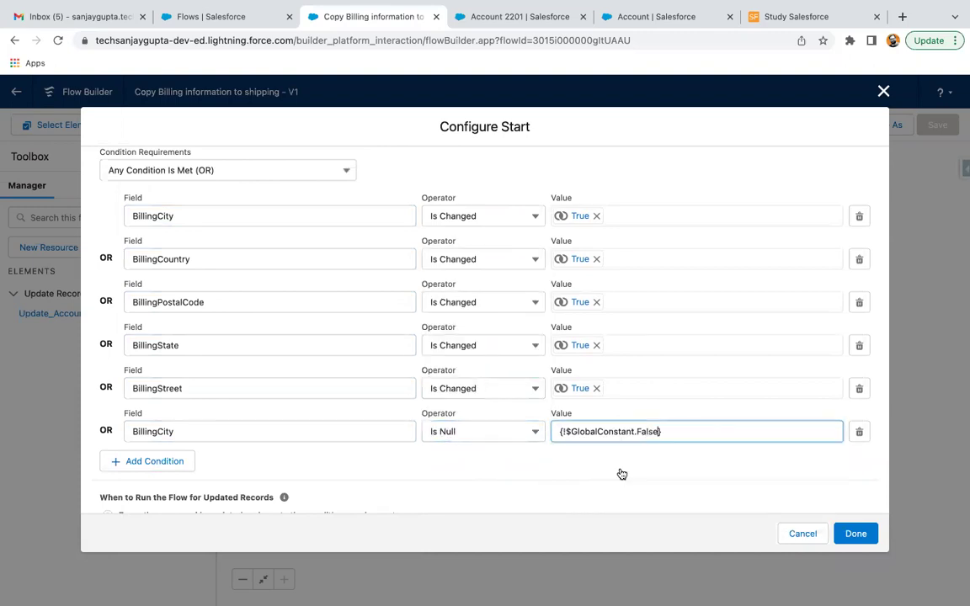
# Add an entry condition on the BillingCountry field with the Is Null operator and the value False
pyautogui.scroll(-3, 336, 370)
pyautogui.click(184, 257)
pyautogui.click(208, 269)
pyautogui.write('cou')
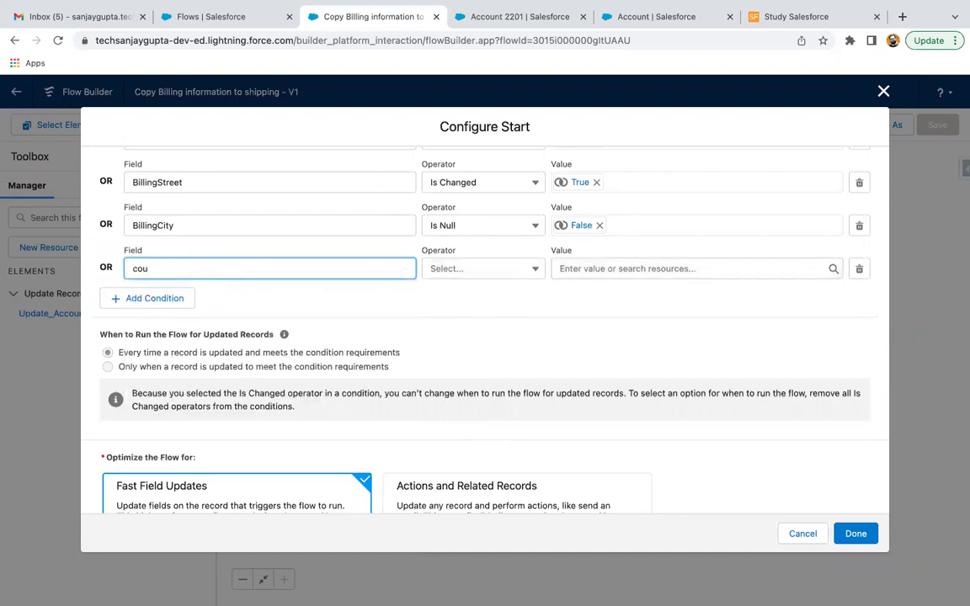
pyautogui.write('ntyntry')
pyautogui.click(220, 297)
pyautogui.click(461, 271)
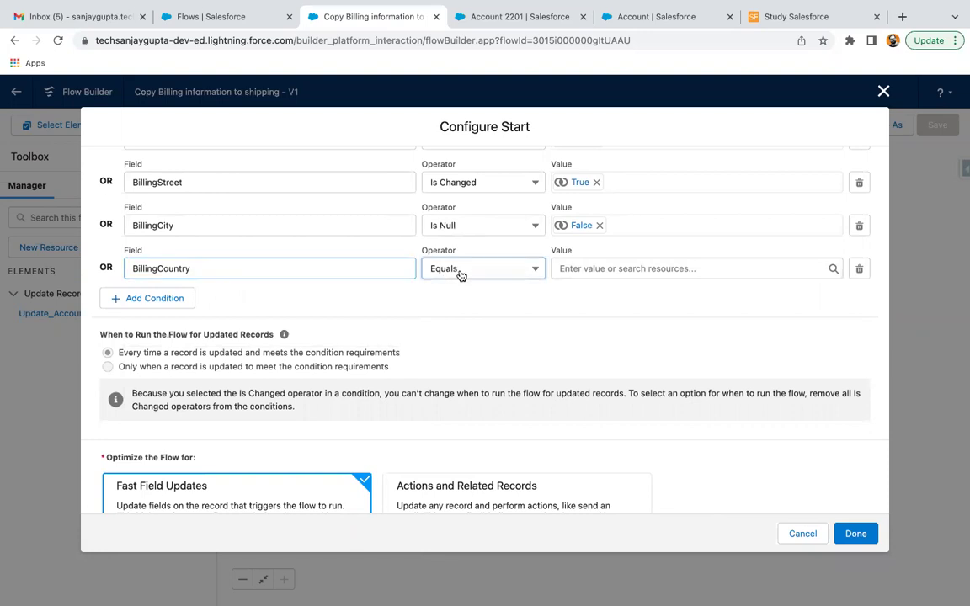
pyautogui.click(470, 414)
pyautogui.click(583, 268)
pyautogui.write('false')
pyautogui.click(595, 318)
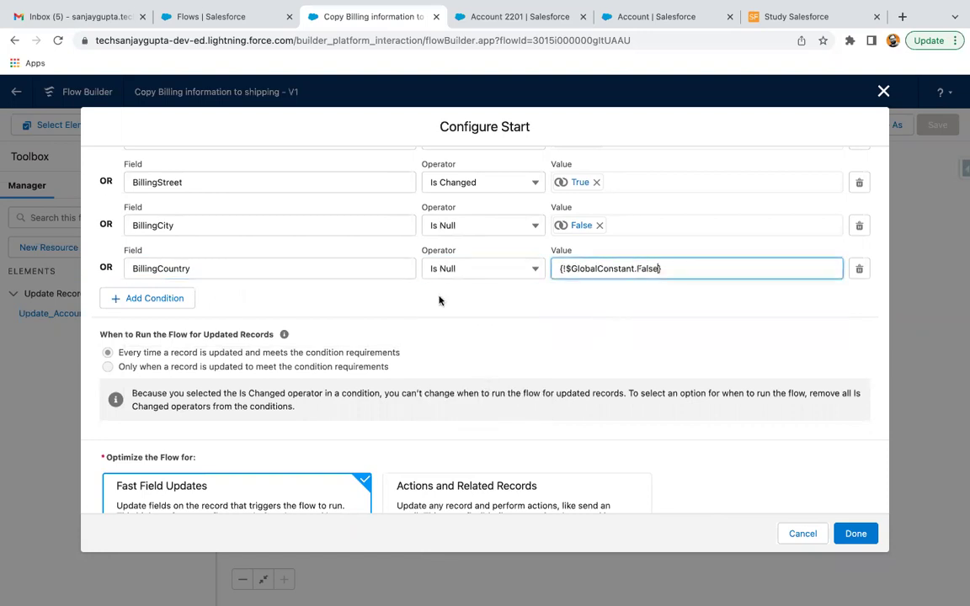
# Add an entry condition on the BillingStreet field with the Is Null operator and the value False
pyautogui.click(151, 301)
pyautogui.click(212, 311)
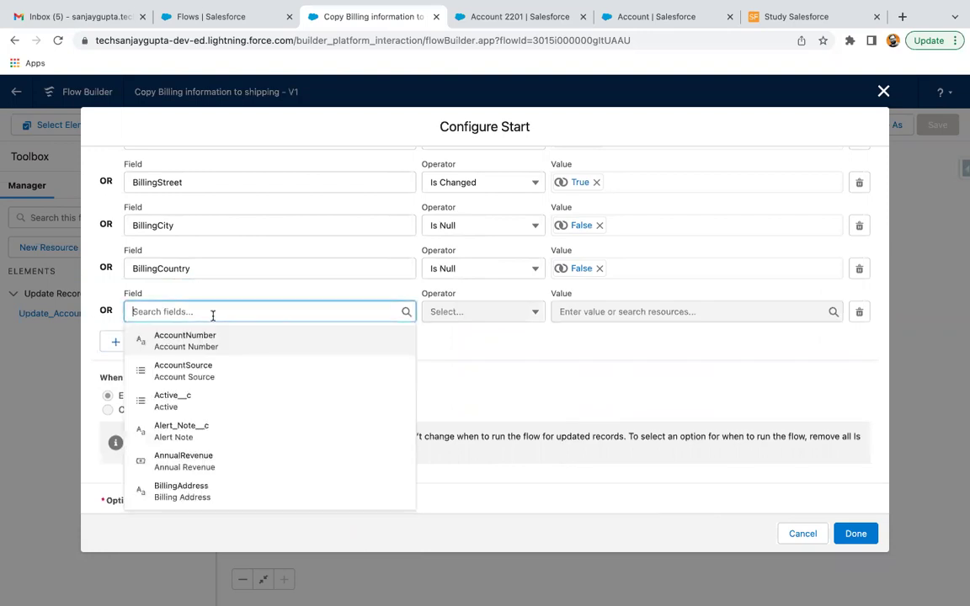
pyautogui.write('billing stre')
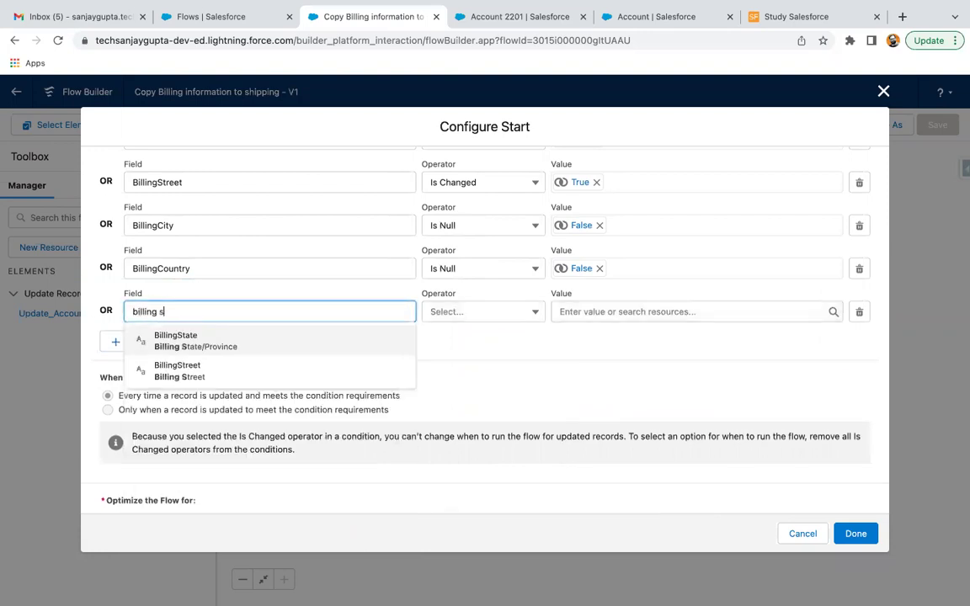
pyautogui.click(200, 341)
pyautogui.click(430, 315)
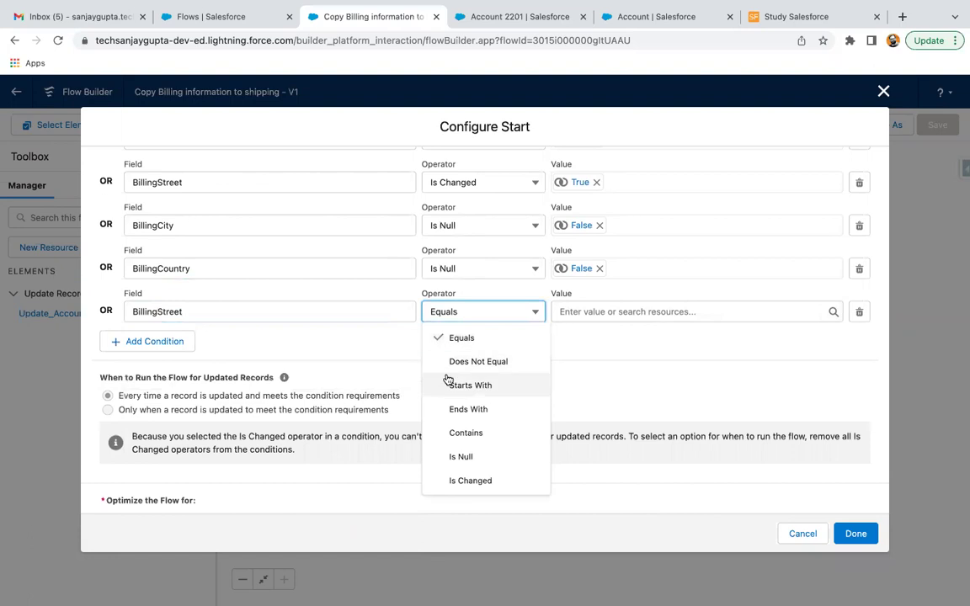
pyautogui.click(458, 456)
pyautogui.click(589, 313)
pyautogui.write('false')
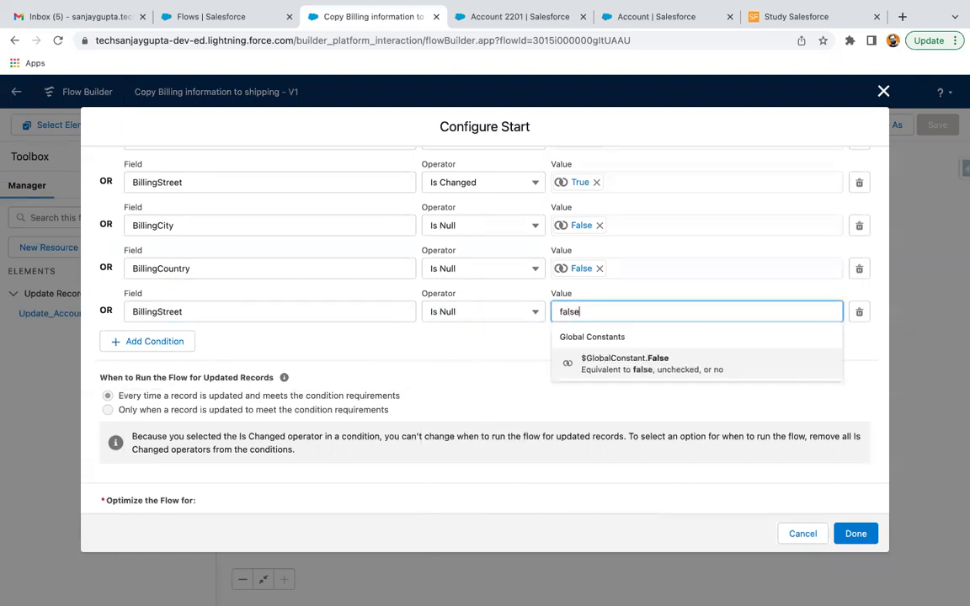
pyautogui.click(612, 358)
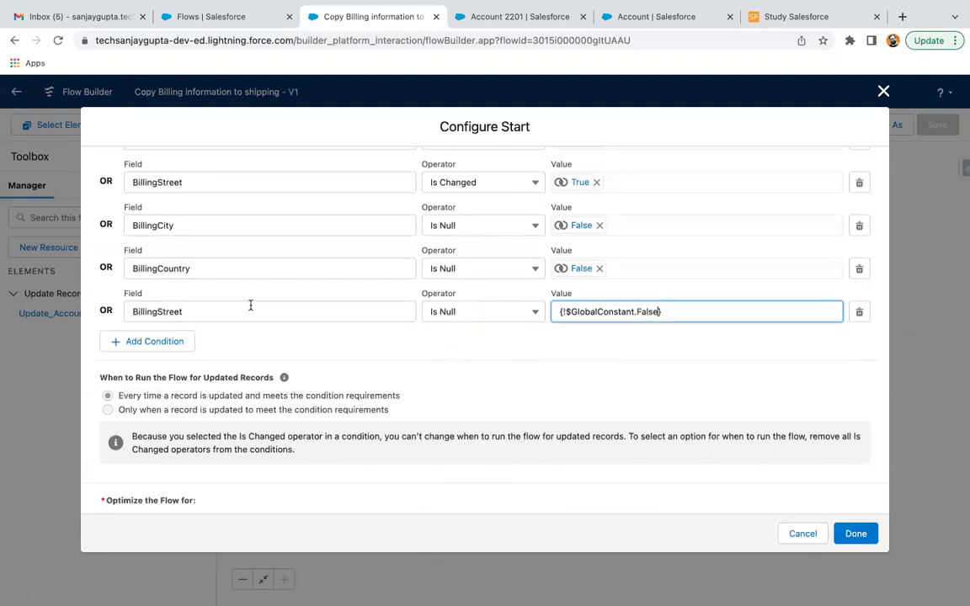
# Add an entry condition on the BillingPostalCode field with the Is Null operator and the value False
pyautogui.click(189, 347)
pyautogui.click(189, 354)
pyautogui.write('post')
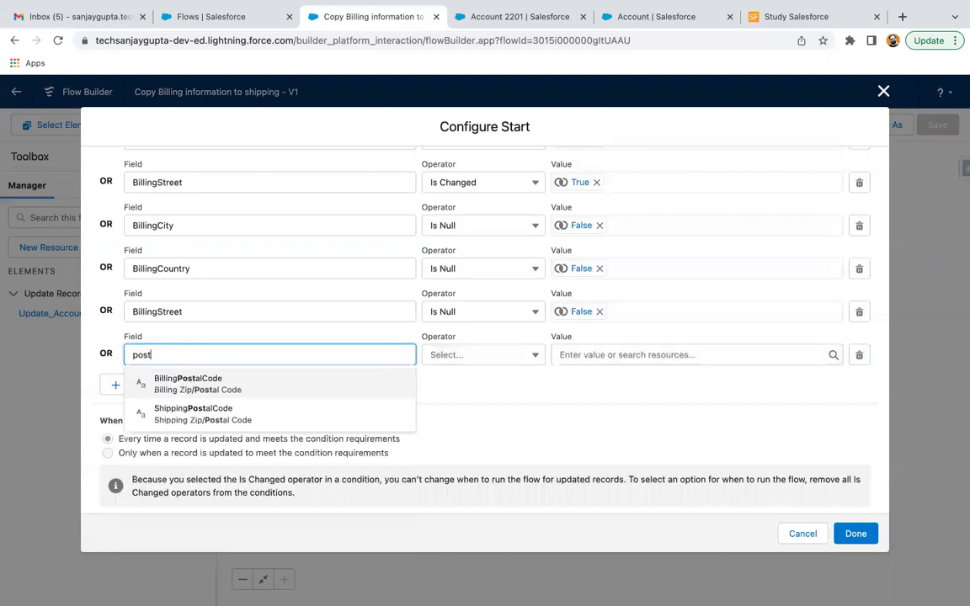
pyautogui.write('la')
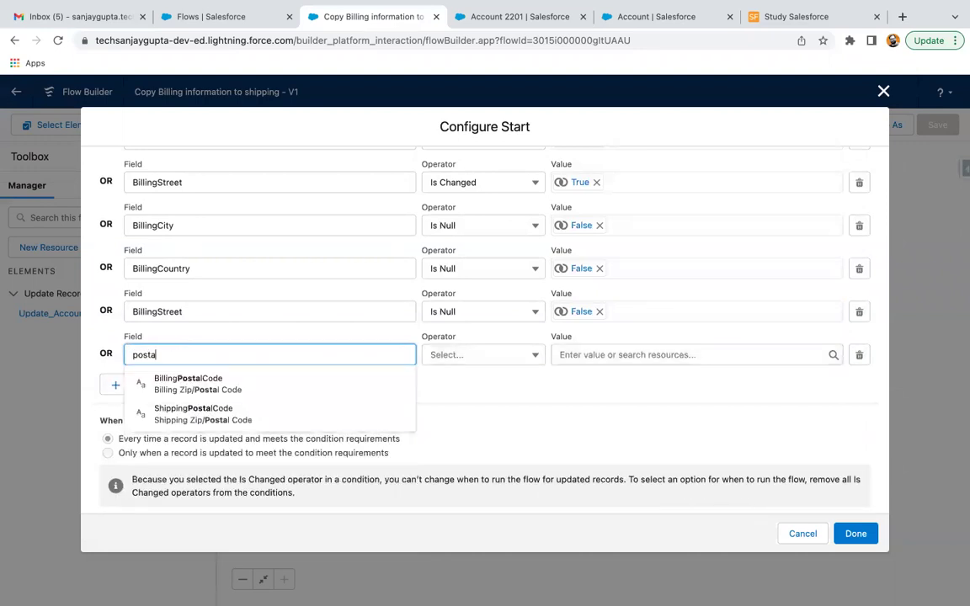
pyautogui.click(218, 389)
pyautogui.click(454, 360)
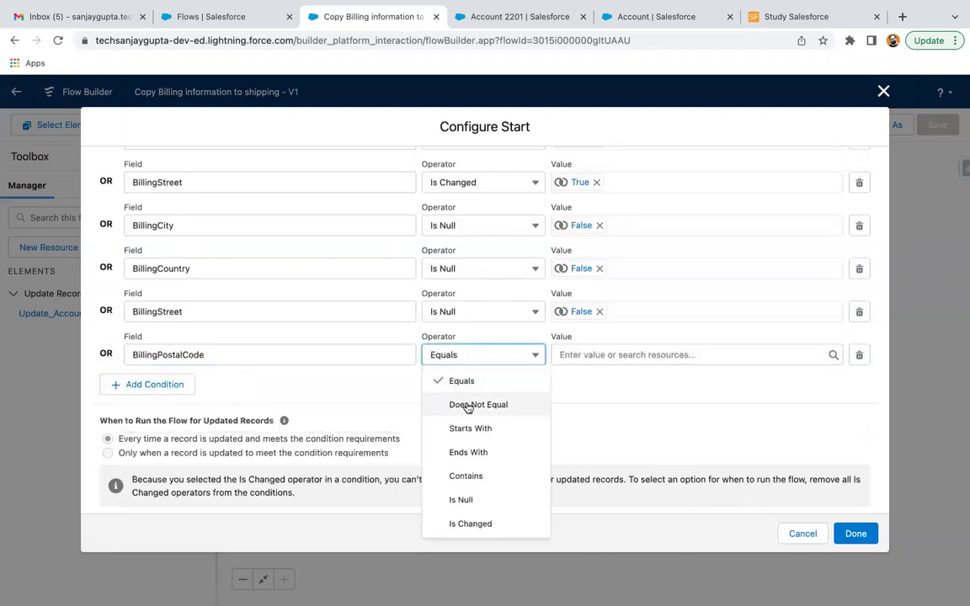
pyautogui.click(463, 500)
pyautogui.click(583, 363)
pyautogui.write('fals')
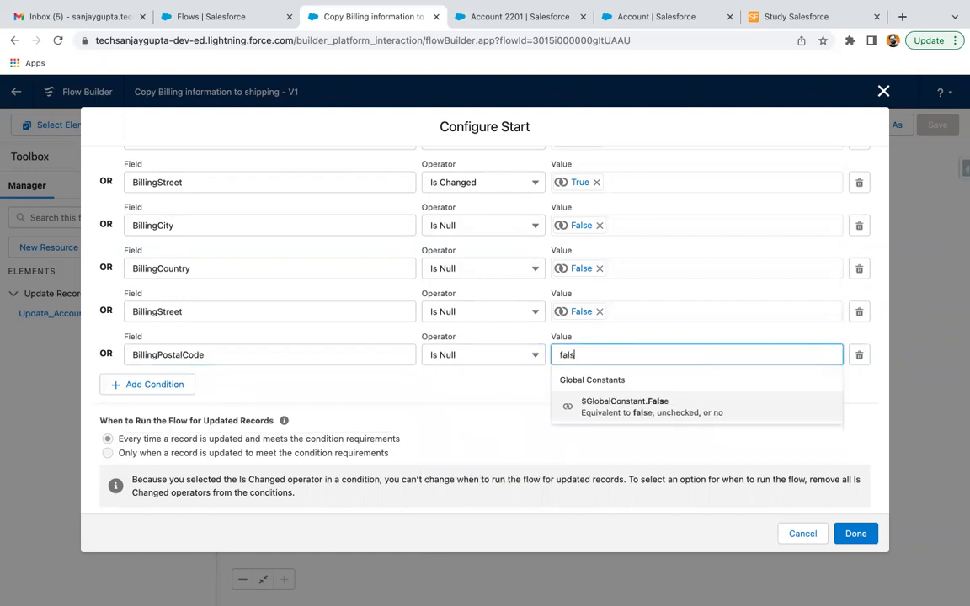
pyautogui.write('e')
pyautogui.press('Escape')
pyautogui.click(591, 359)
pyautogui.click(605, 405)
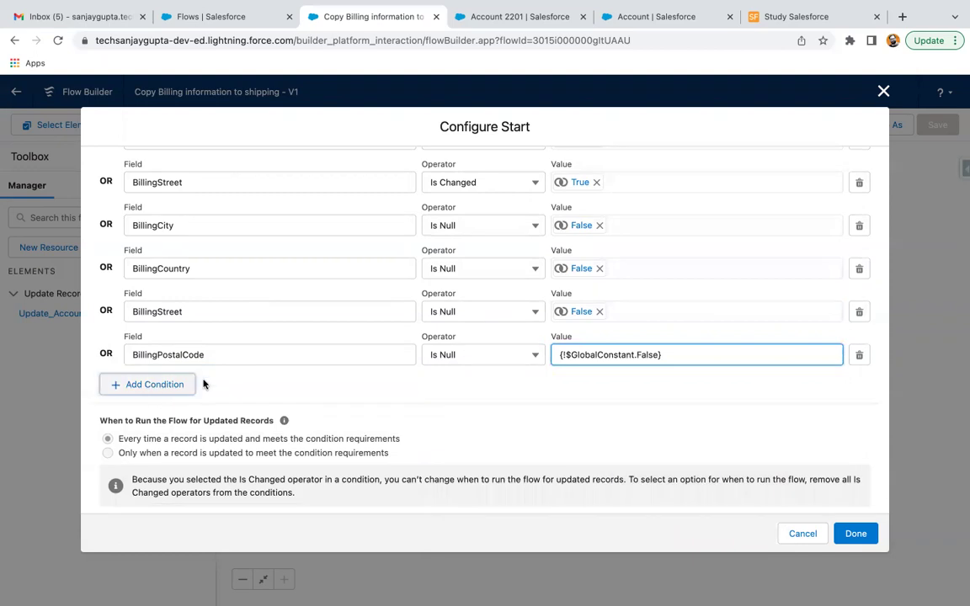
# Add an entry condition on the BillingState field with Is Null set to False and confirm the start configuration
pyautogui.click(184, 386)
pyautogui.click(199, 396)
pyautogui.write('state')
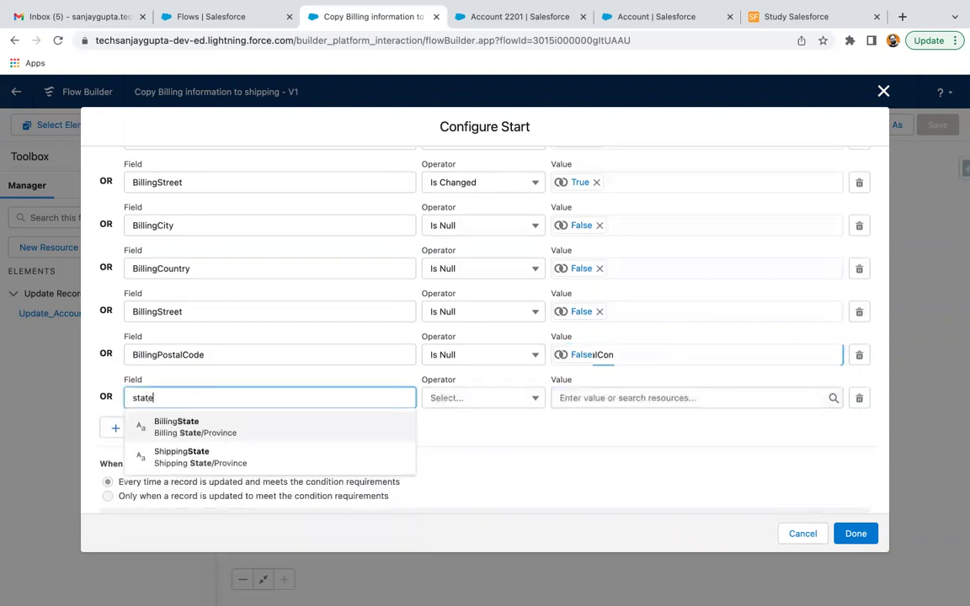
pyautogui.click(209, 421)
pyautogui.click(512, 402)
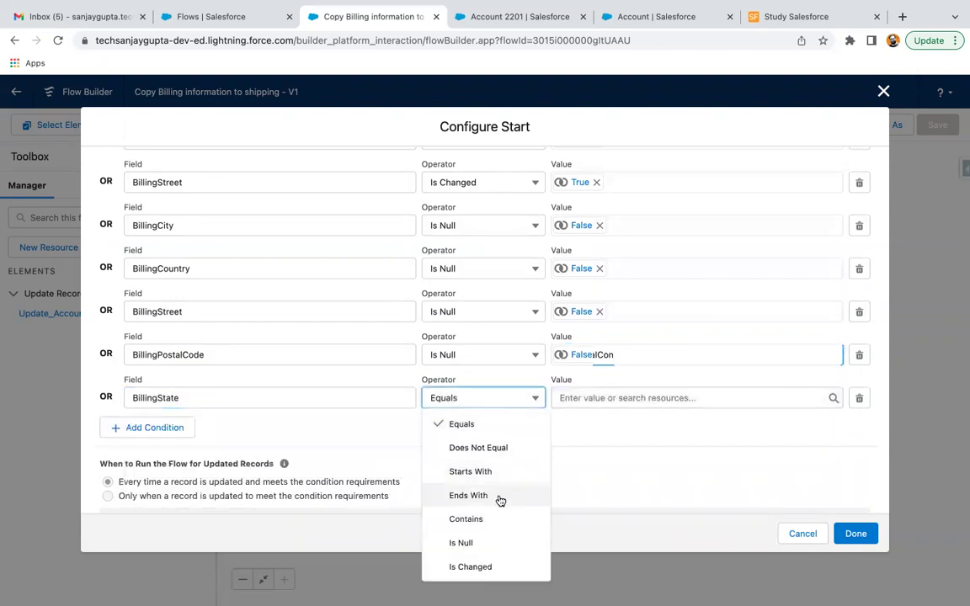
pyautogui.click(491, 542)
pyautogui.click(608, 397)
pyautogui.write('false')
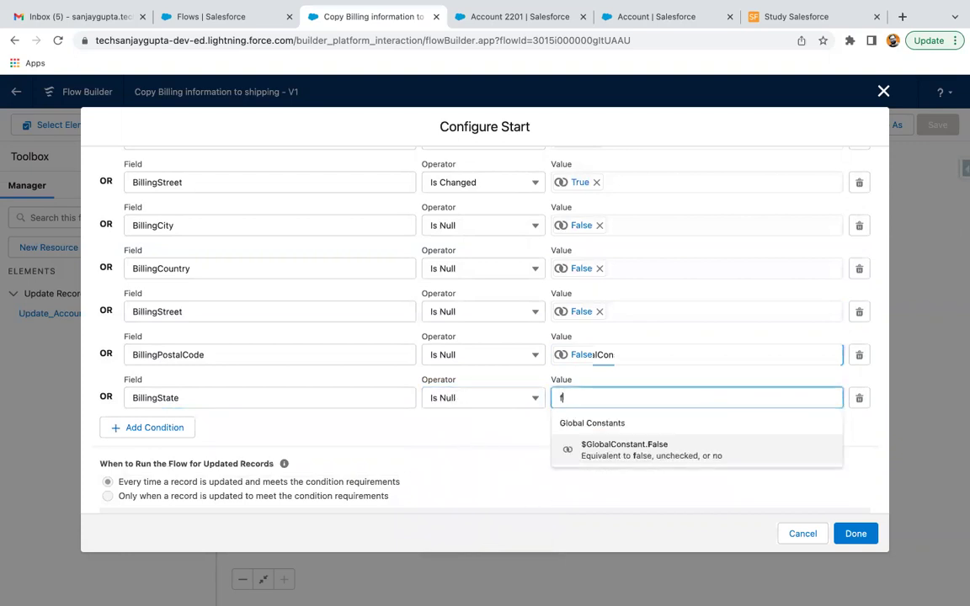
pyautogui.click(613, 448)
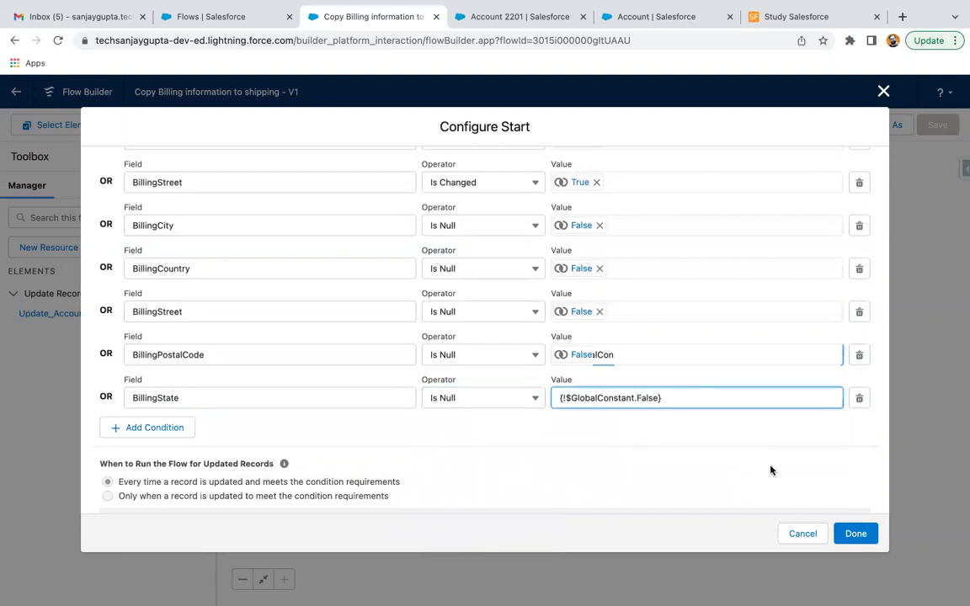
pyautogui.click(855, 533)
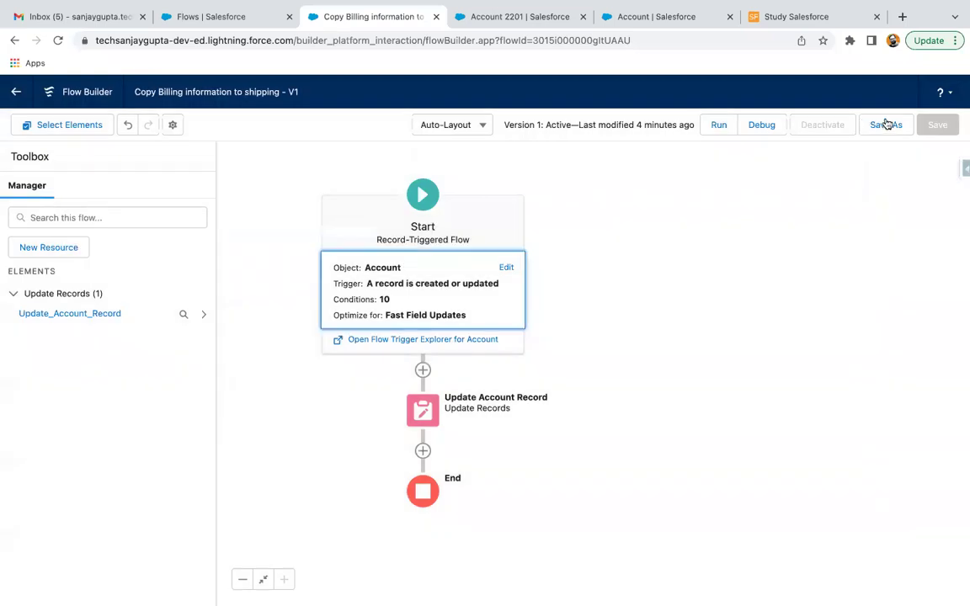
# Save the flow as a new version and activate that version
pyautogui.click(886, 124)
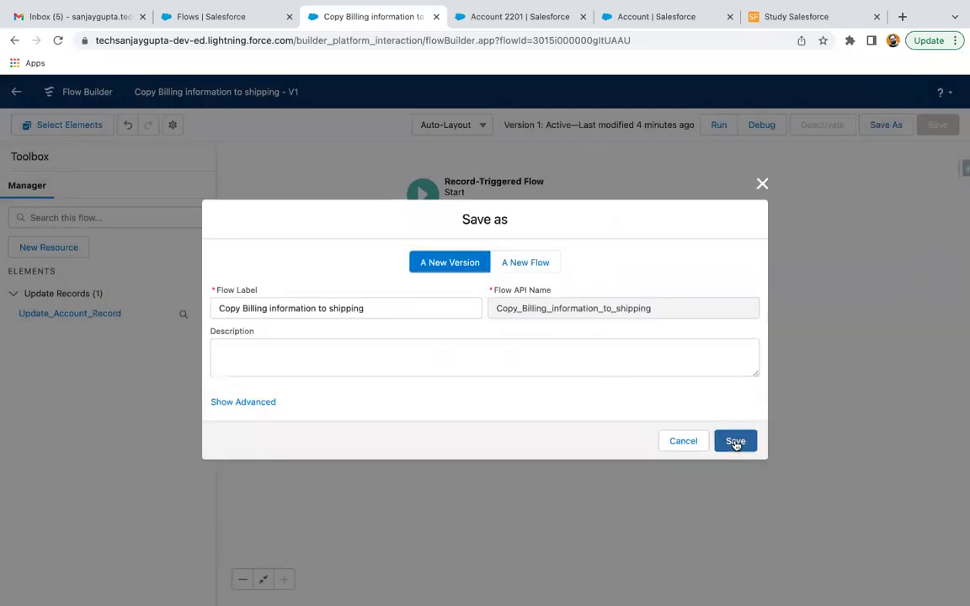
pyautogui.click(736, 443)
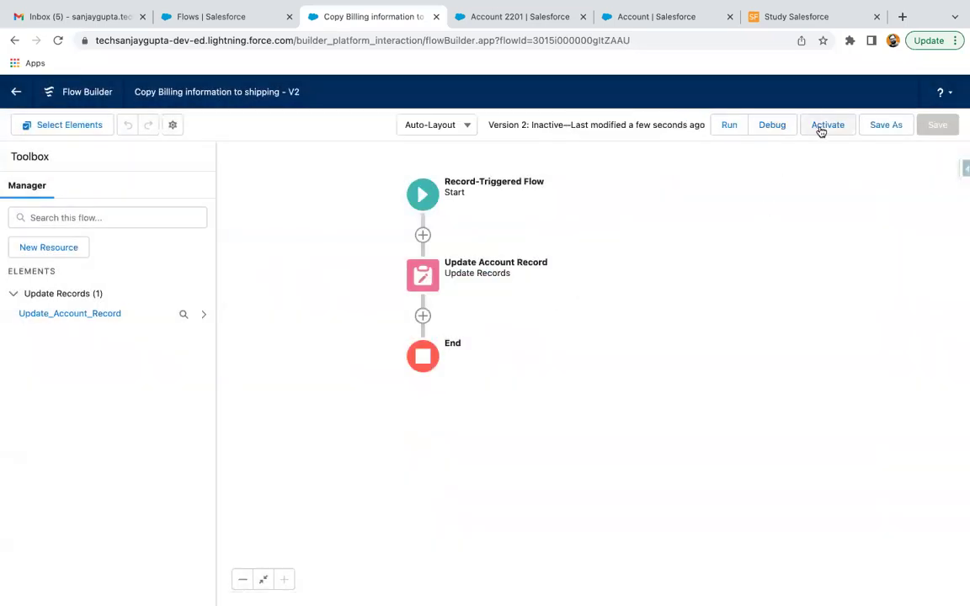
pyautogui.click(820, 128)
# Switch to the Accounts list in the Sales app and start a new account named Account 2202
pyautogui.click(500, 21)
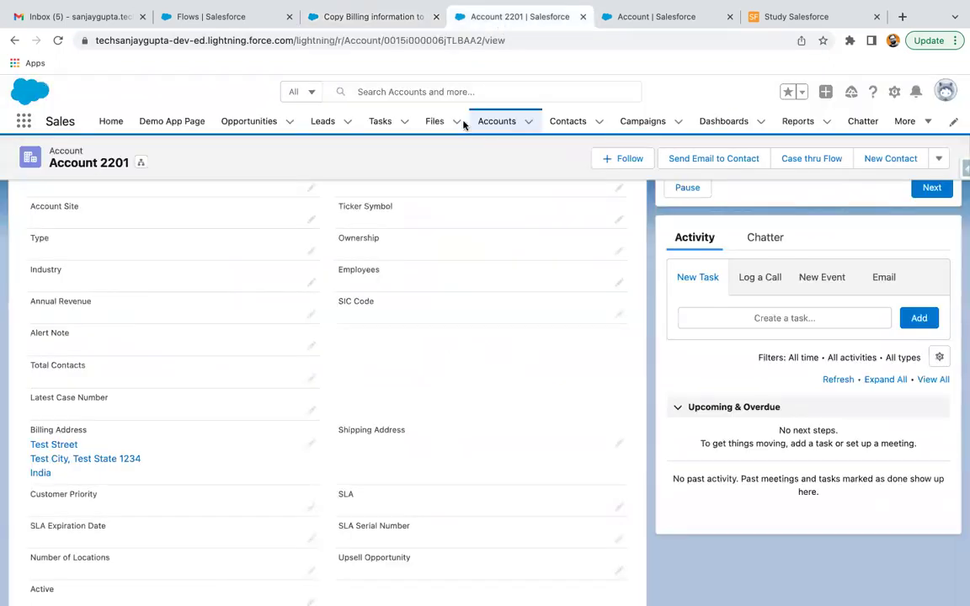
pyautogui.click(497, 119)
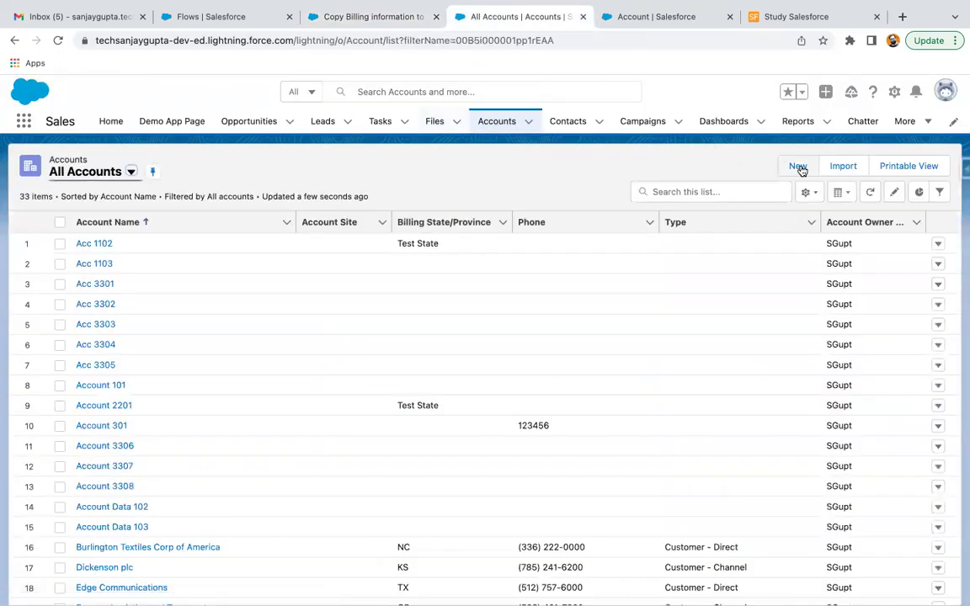
pyautogui.click(798, 167)
pyautogui.click(431, 249)
pyautogui.write('Account 2202')
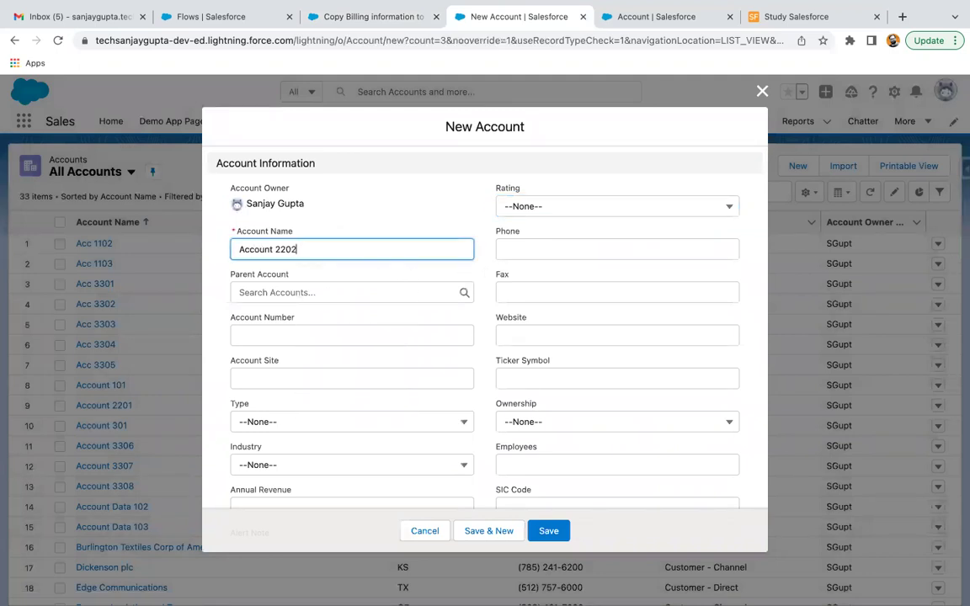
# Fill in the billing address with Test Street, Test City, Test State, postal code 1234 and country India
pyautogui.scroll(-10, 416, 319)
pyautogui.click(337, 236)
pyautogui.write('Test Str')
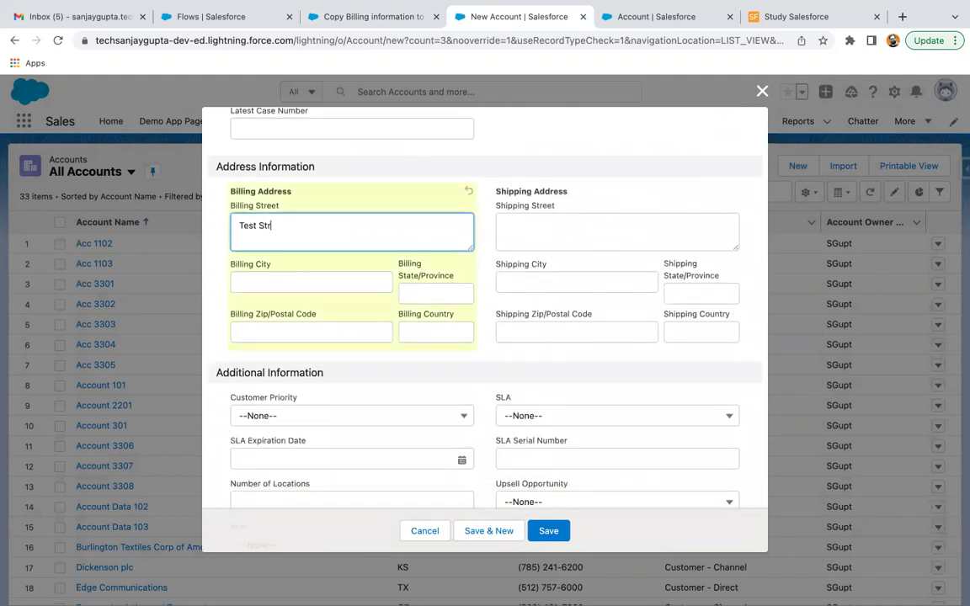
pyautogui.click(311, 282)
pyautogui.click(435, 293)
pyautogui.write('Test State')
pyautogui.click(310, 331)
pyautogui.write('1234')
pyautogui.click(435, 331)
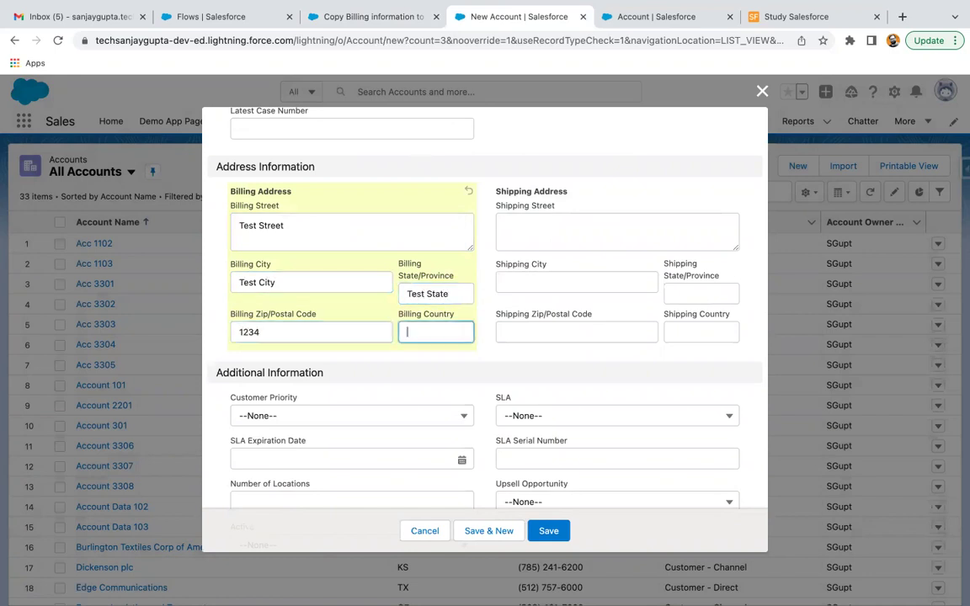
# Save Account 2202 and compare its billing and shipping addresses in the record details
pyautogui.click(546, 530)
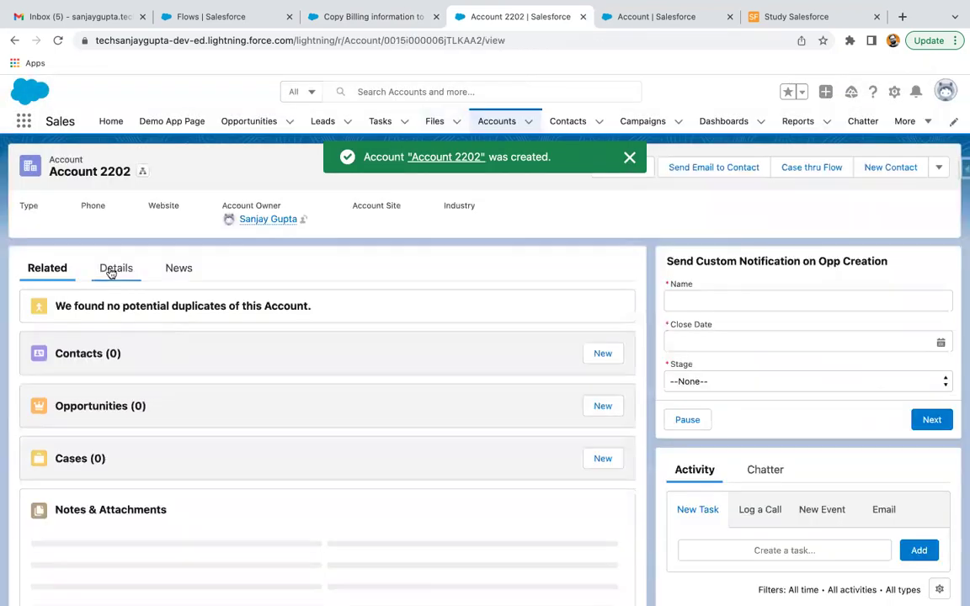
pyautogui.click(110, 271)
pyautogui.scroll(-5, 201, 391)
pyautogui.scroll(-1, 240, 408)
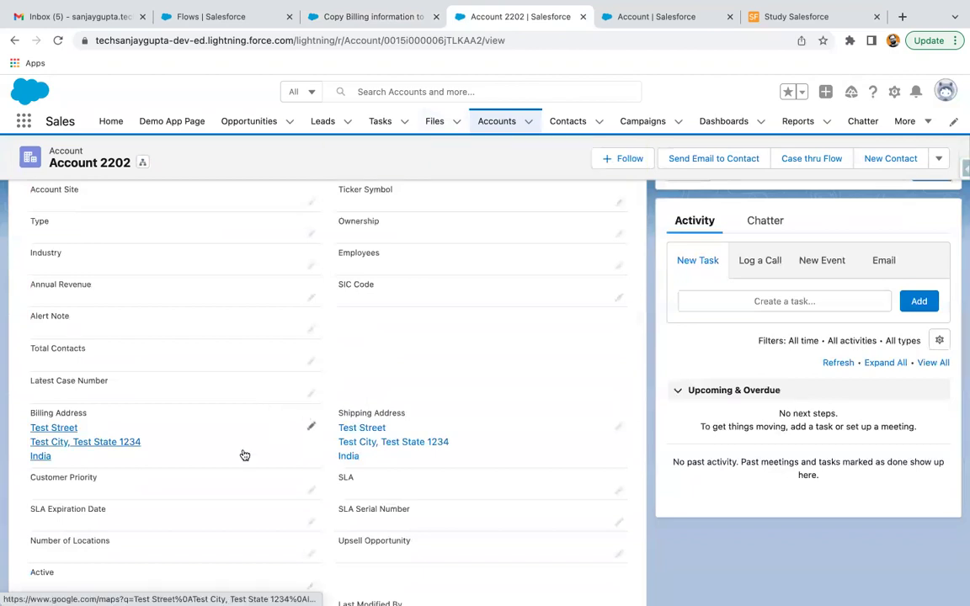
pyautogui.scroll(-2, 314, 428)
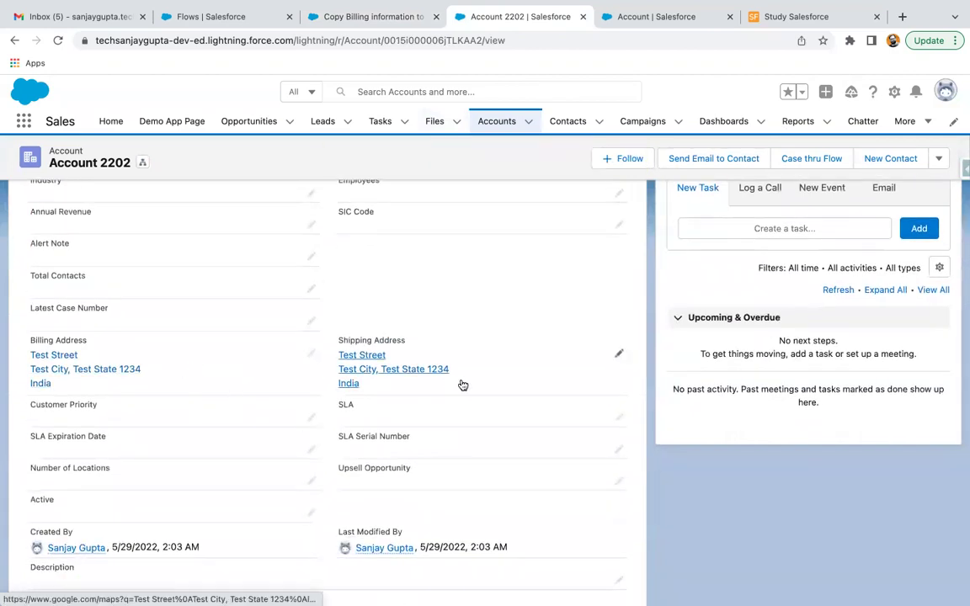
# Change the billing street of Account 2202 to "Test Street Updated", save, and check the shipping address
pyautogui.click(310, 354)
pyautogui.scroll(-2, 213, 404)
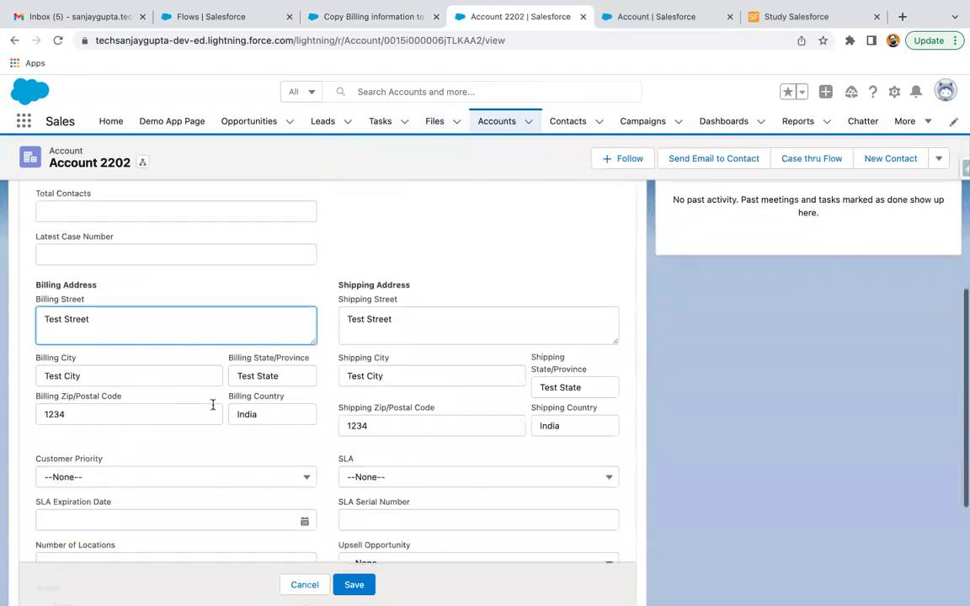
pyautogui.click(154, 330)
pyautogui.write('Updated')
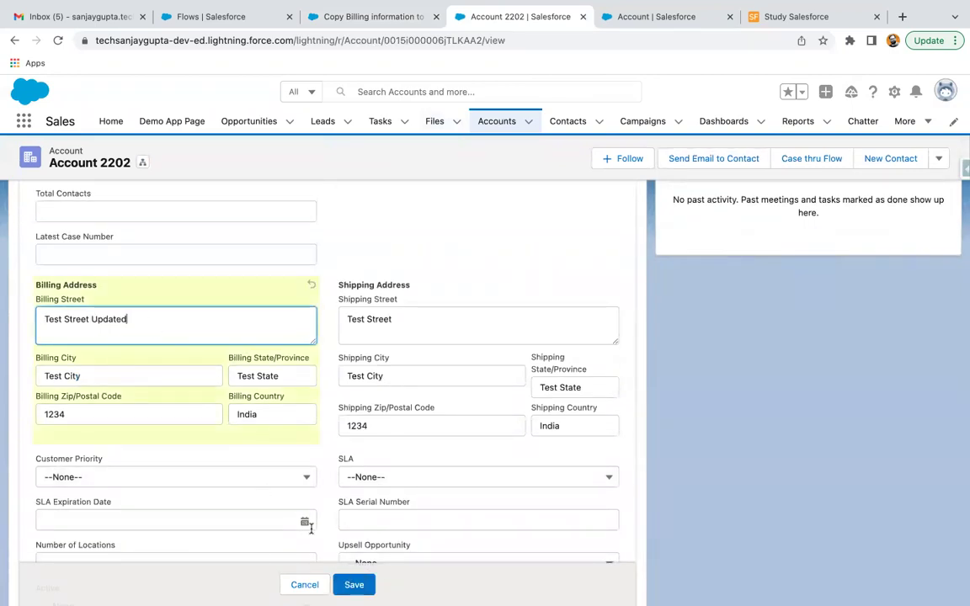
pyautogui.click(360, 582)
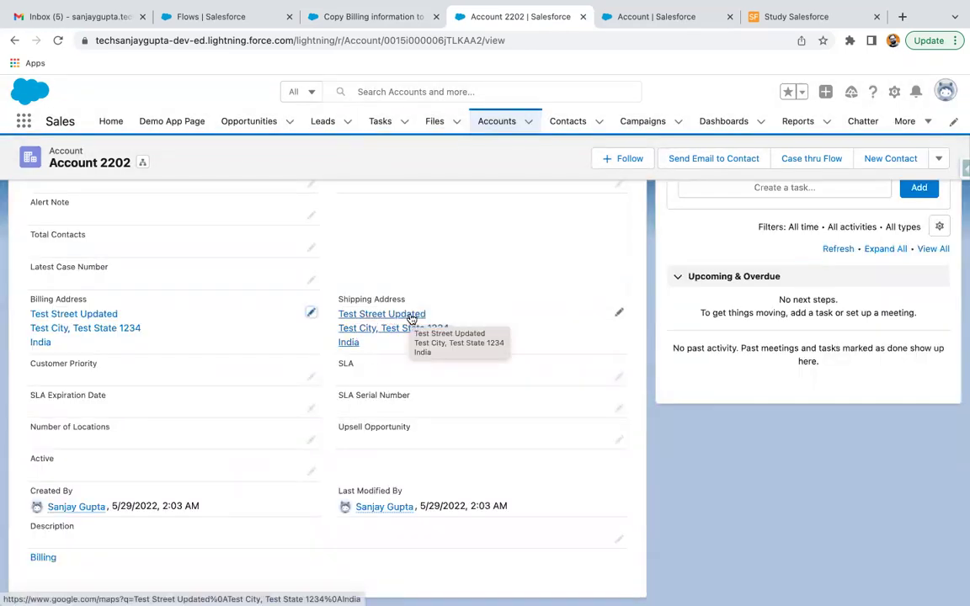
pyautogui.scroll(2, 415, 357)
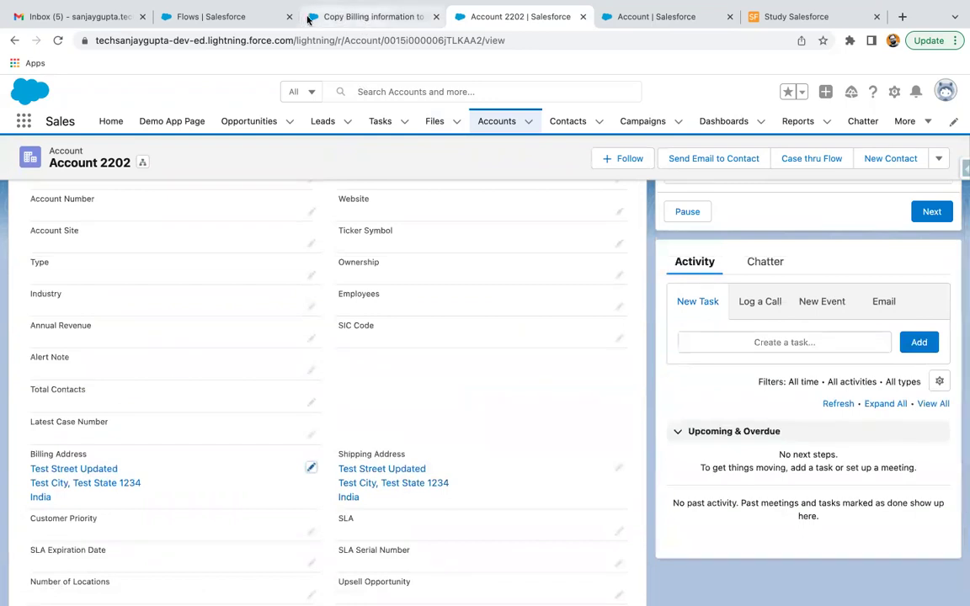
# Switch back to the "Copy Billing information to shipping" flow in Flow Builder
pyautogui.click(351, 21)
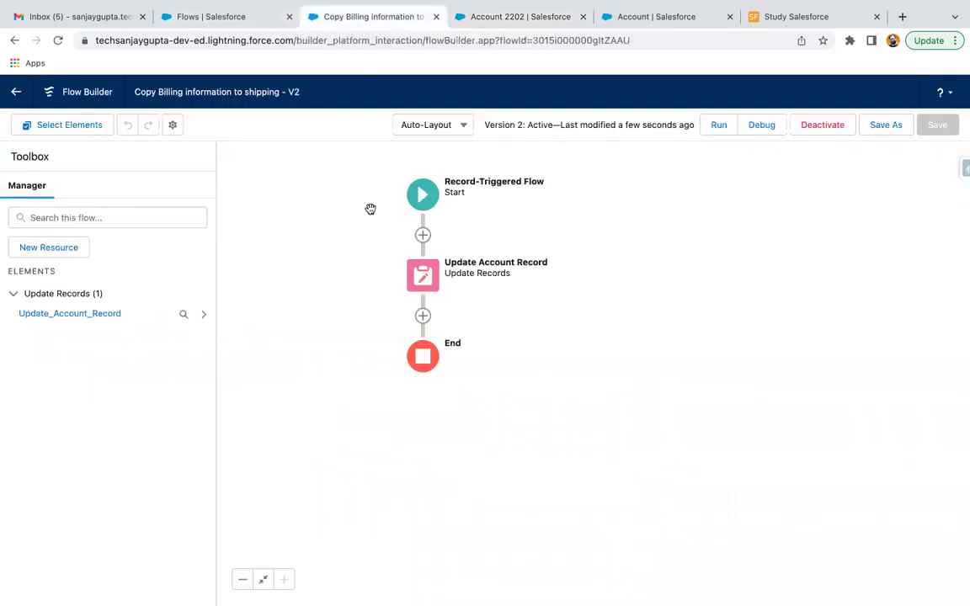